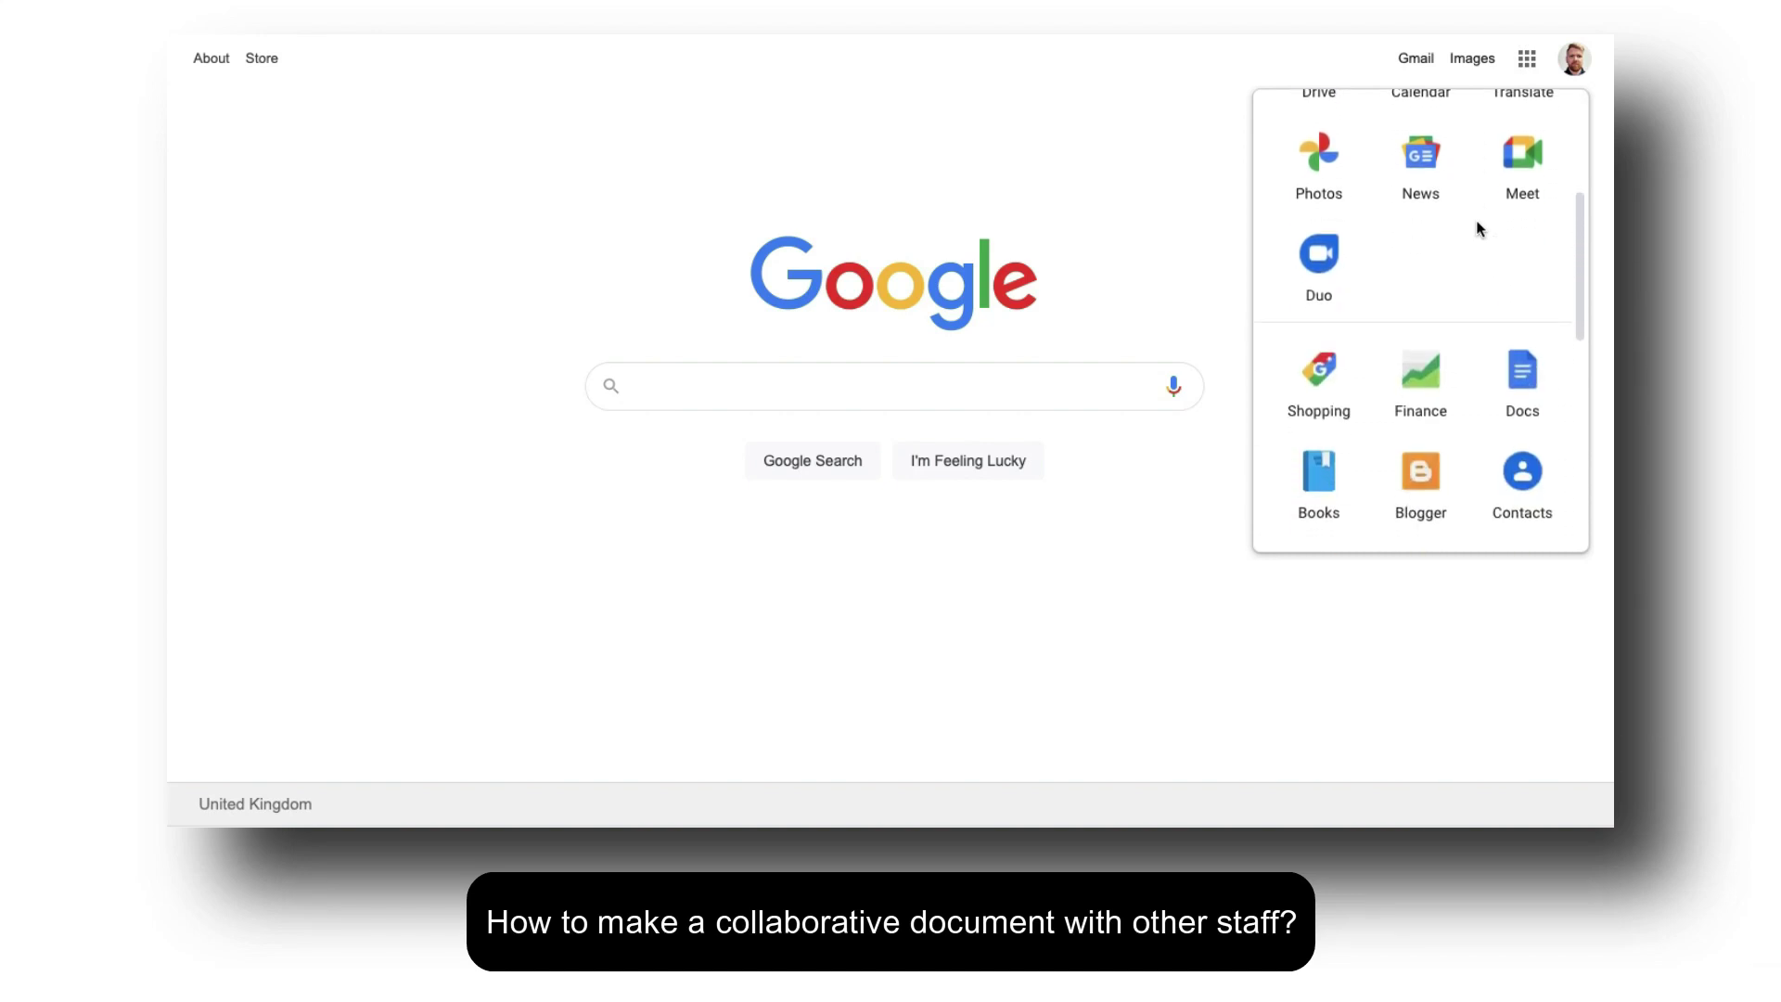
- Open Jamboard from the Google apps grid on the Search page
{"action": "scroll", "coordinate": [1479, 228], "scroll_direction": "down", "scroll_amount": 4}
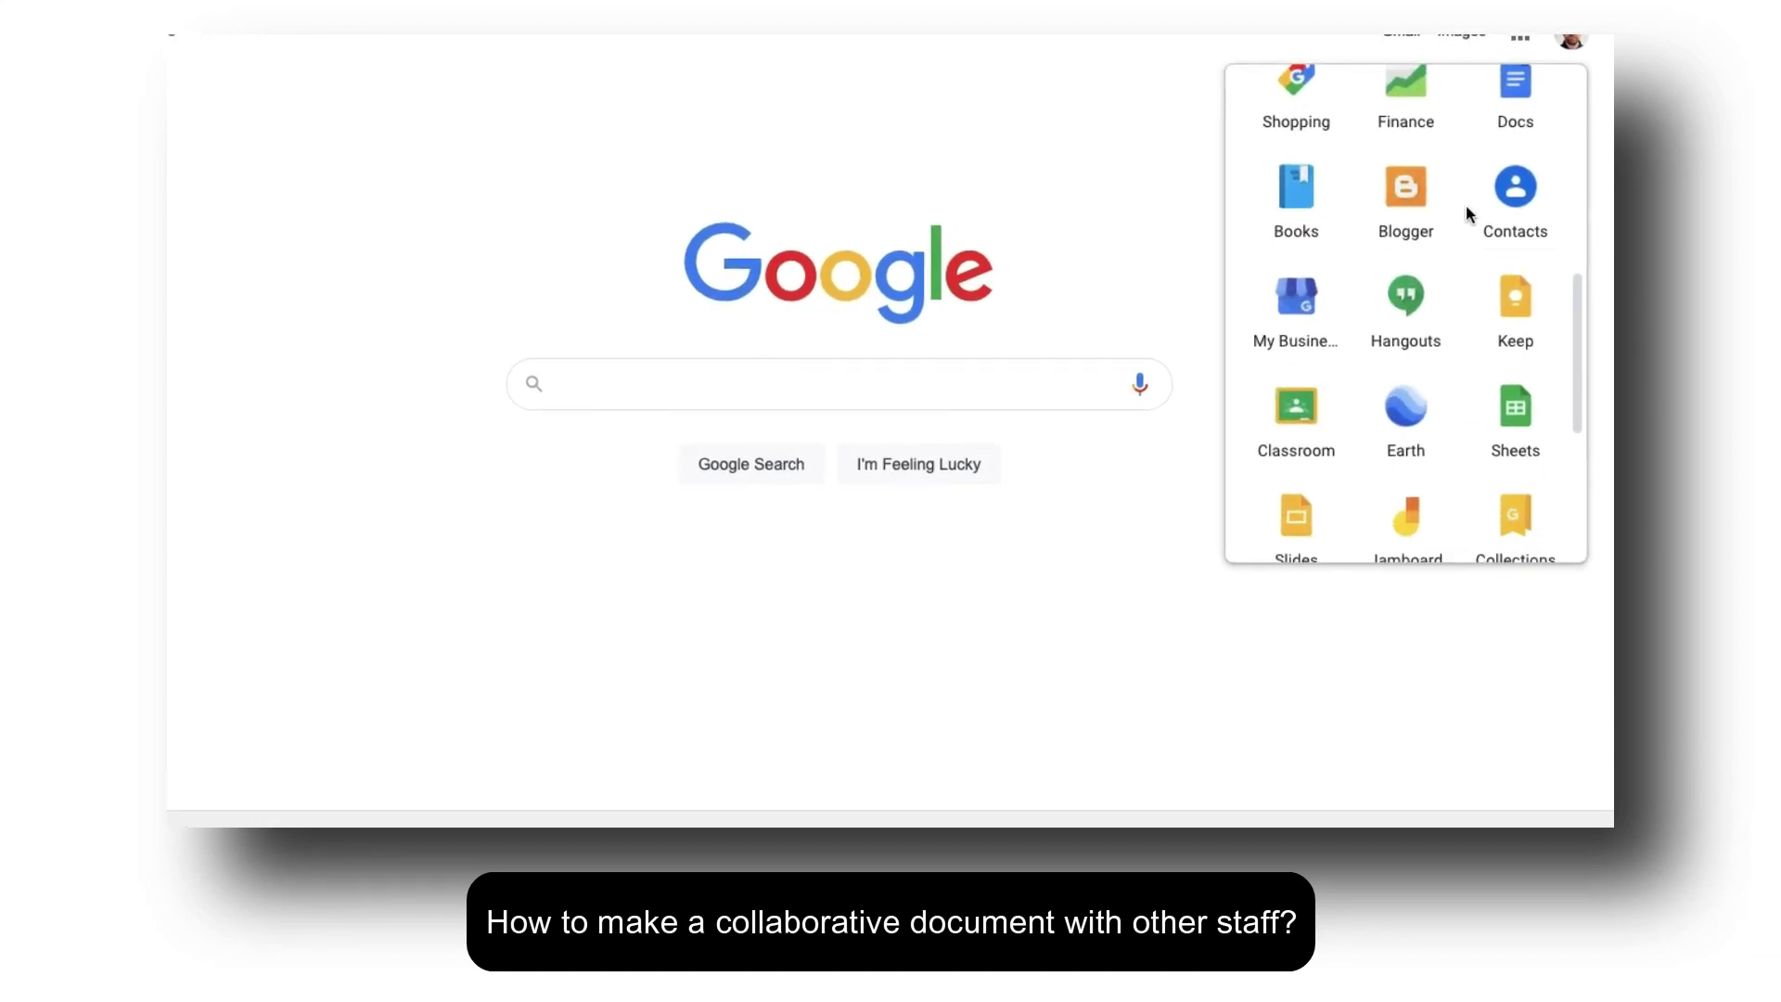
{"action": "scroll", "coordinate": [1462, 204], "scroll_direction": "down", "scroll_amount": 2}
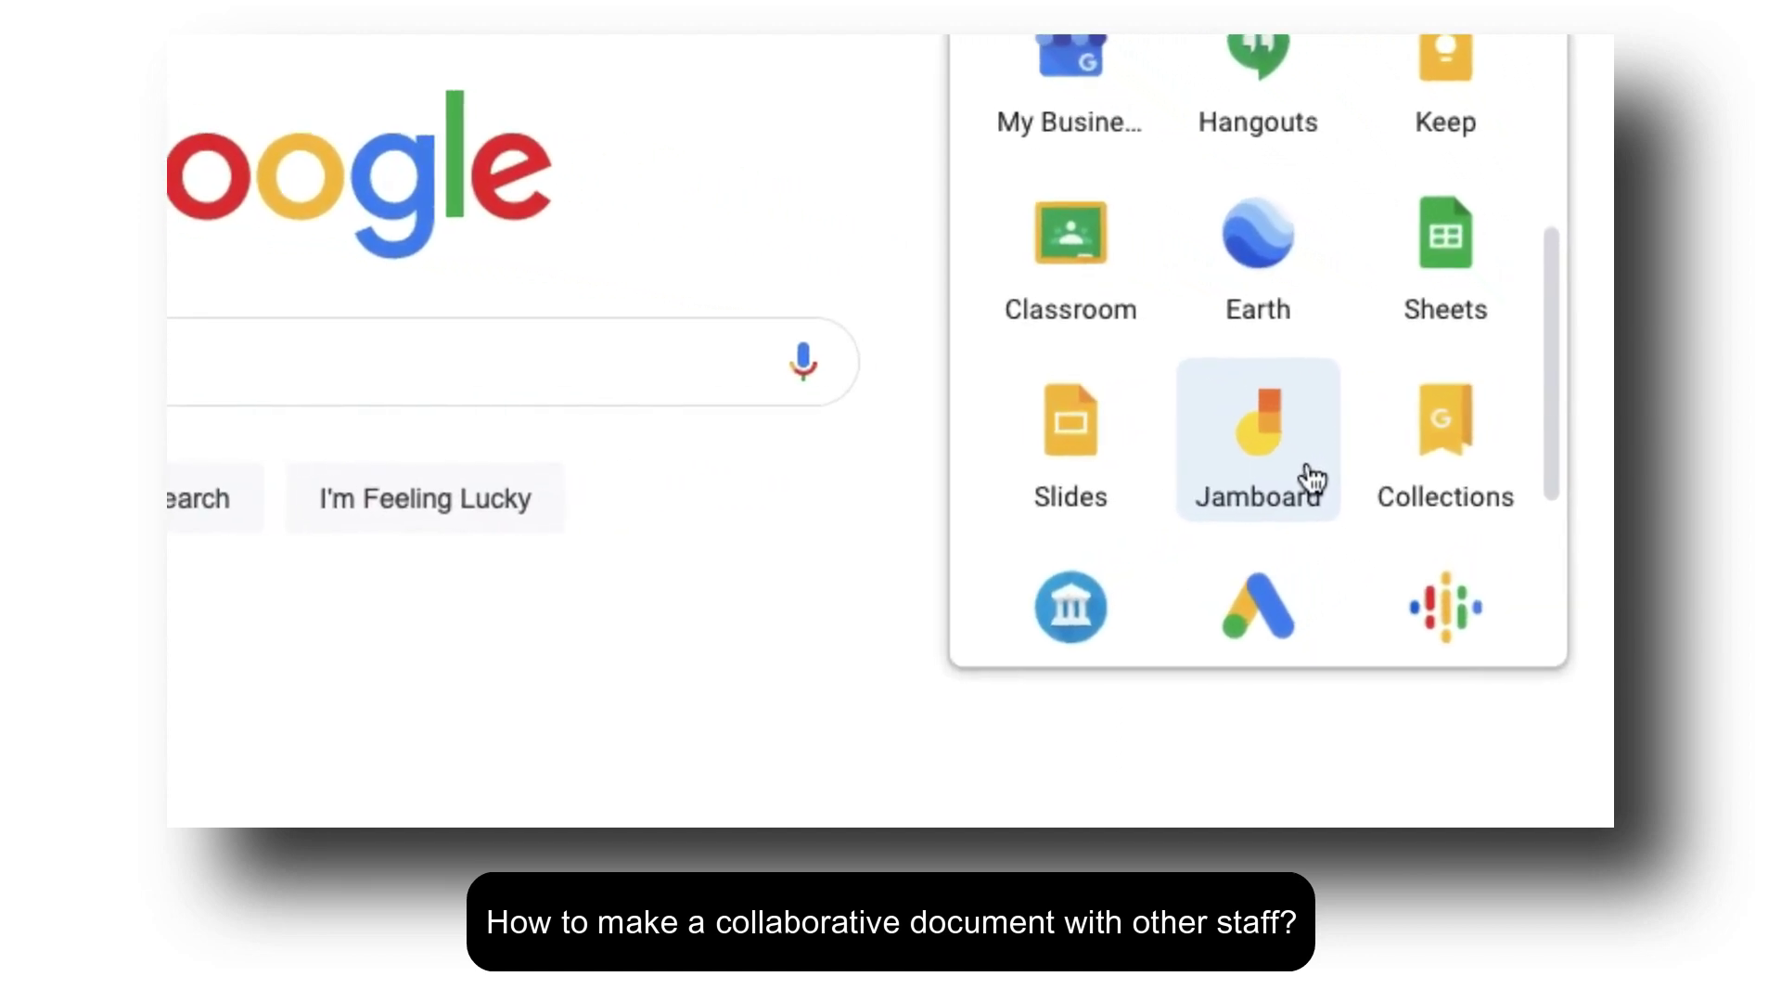
{"action": "left_click", "coordinate": [1311, 479]}
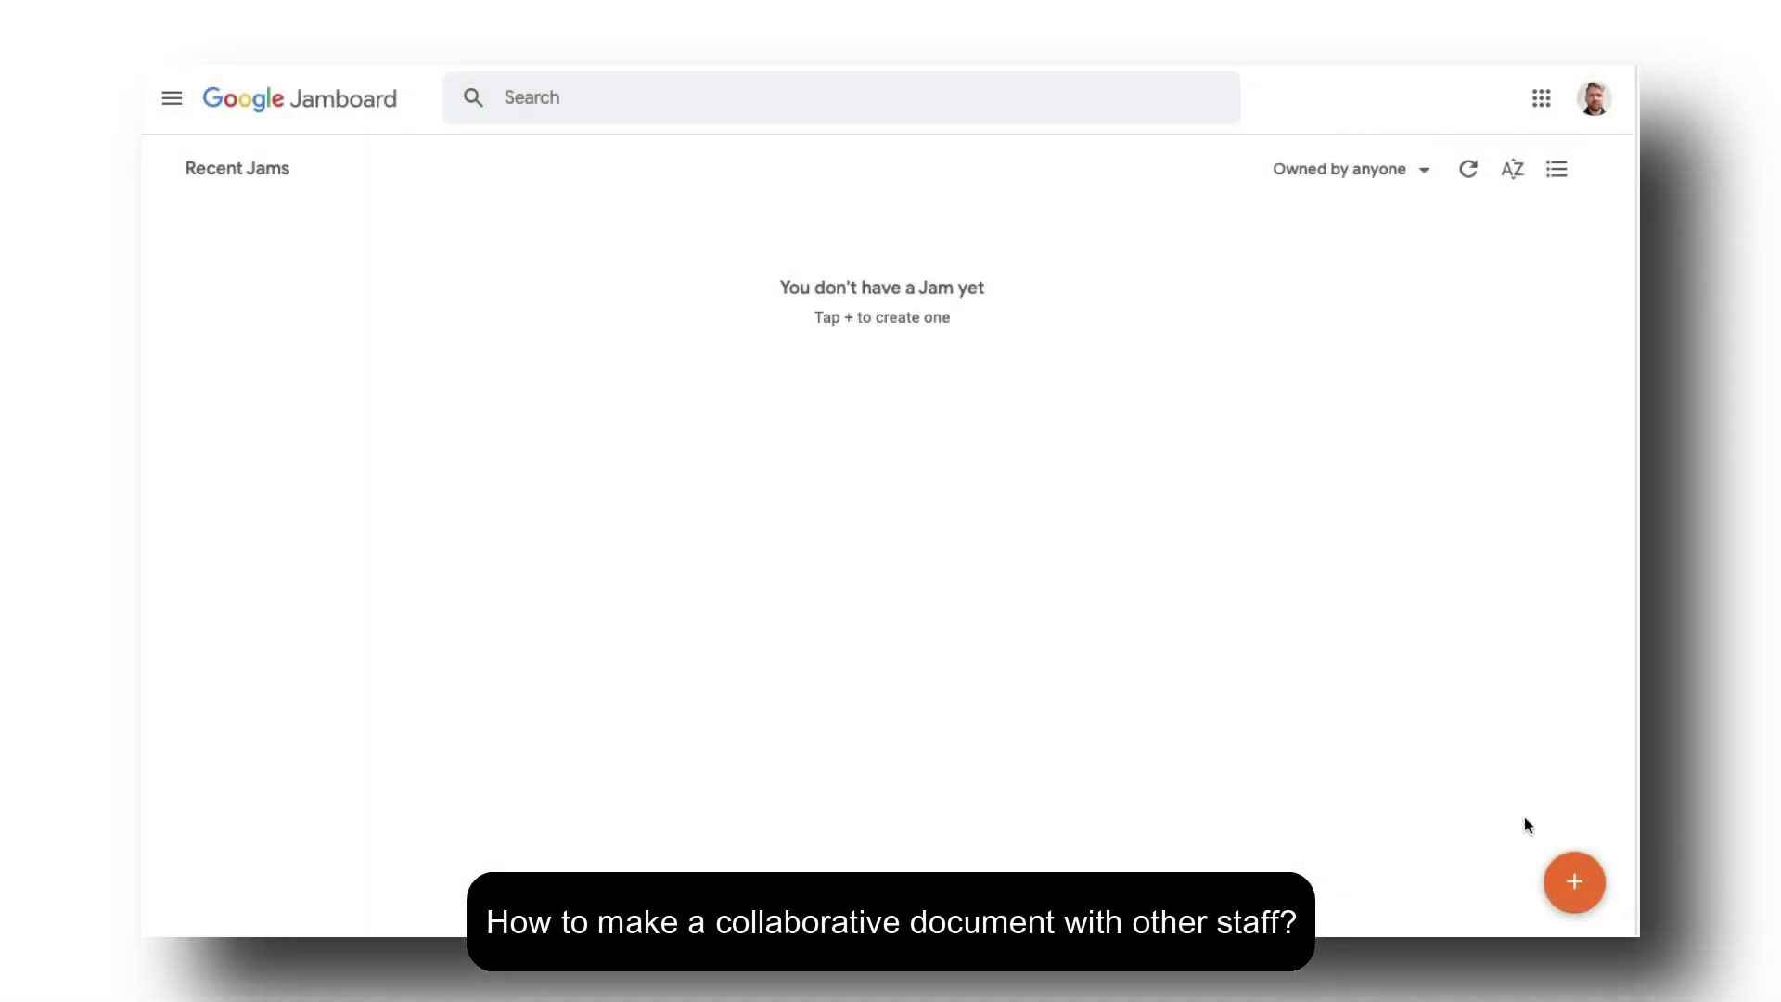
- Create a new blank Jam with the orange + button
{"action": "left_click", "coordinate": [1580, 888]}
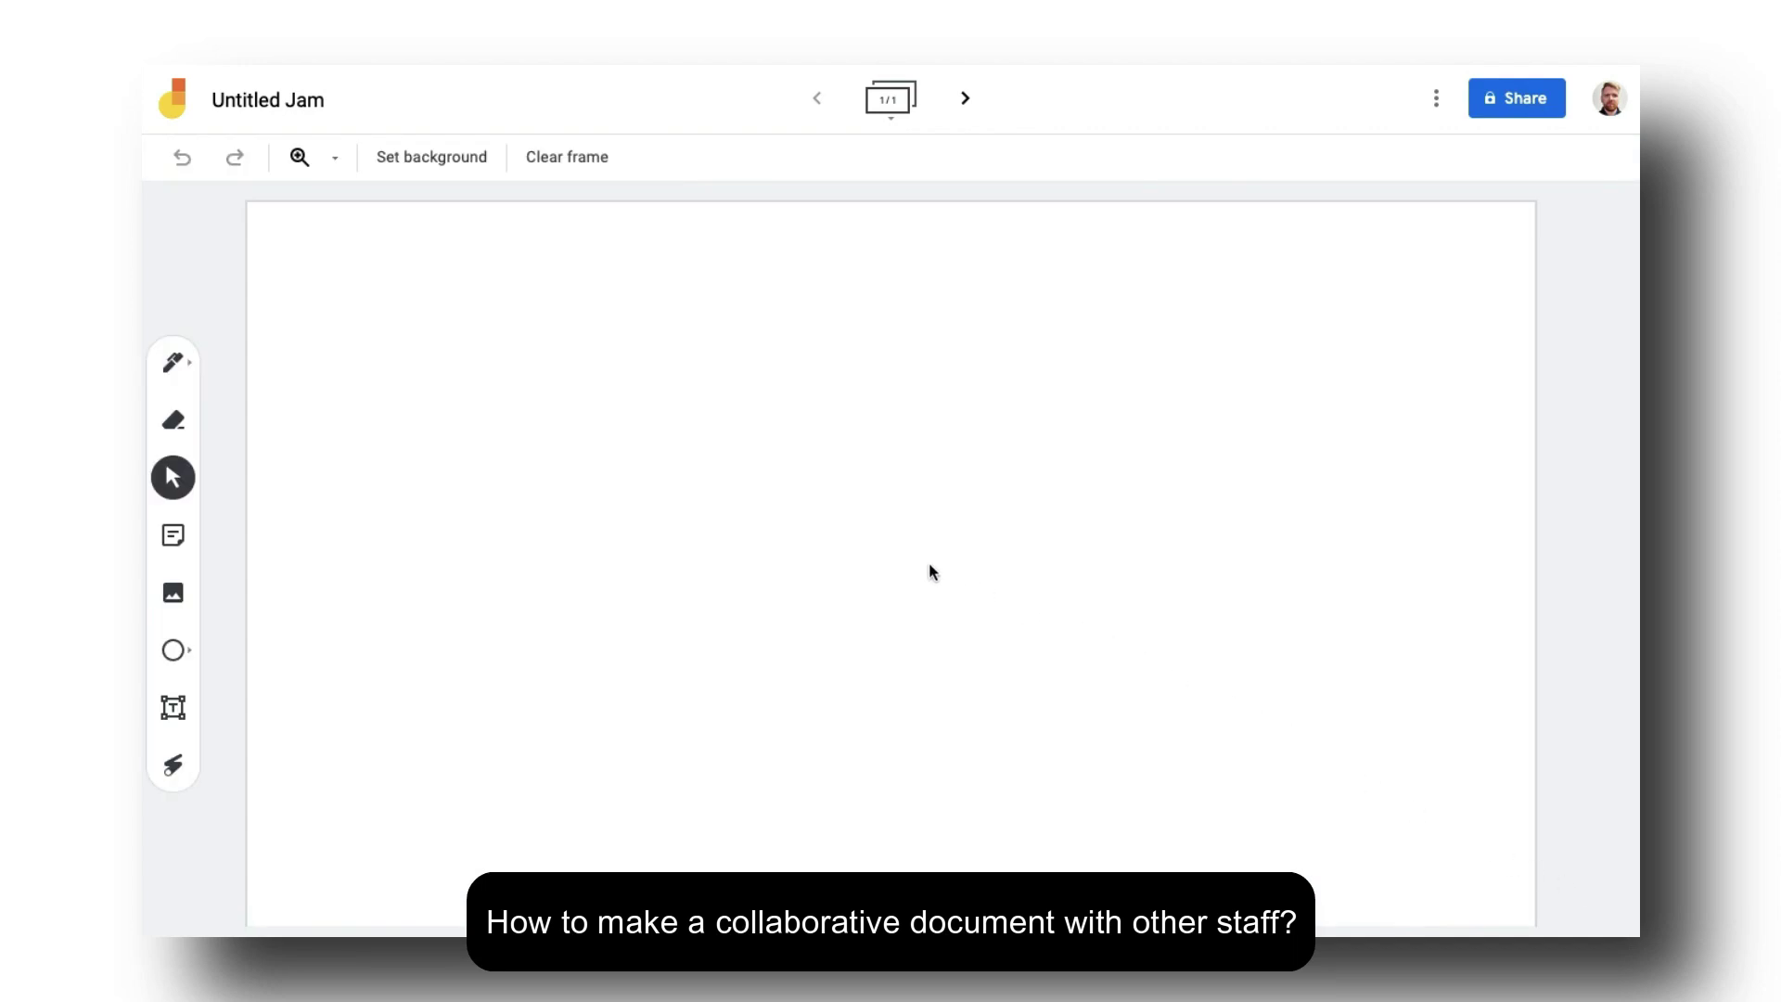
- Rename the Jam from 'Untitled Jam' to 'Ideas for theme'
{"action": "left_click", "coordinate": [308, 104]}
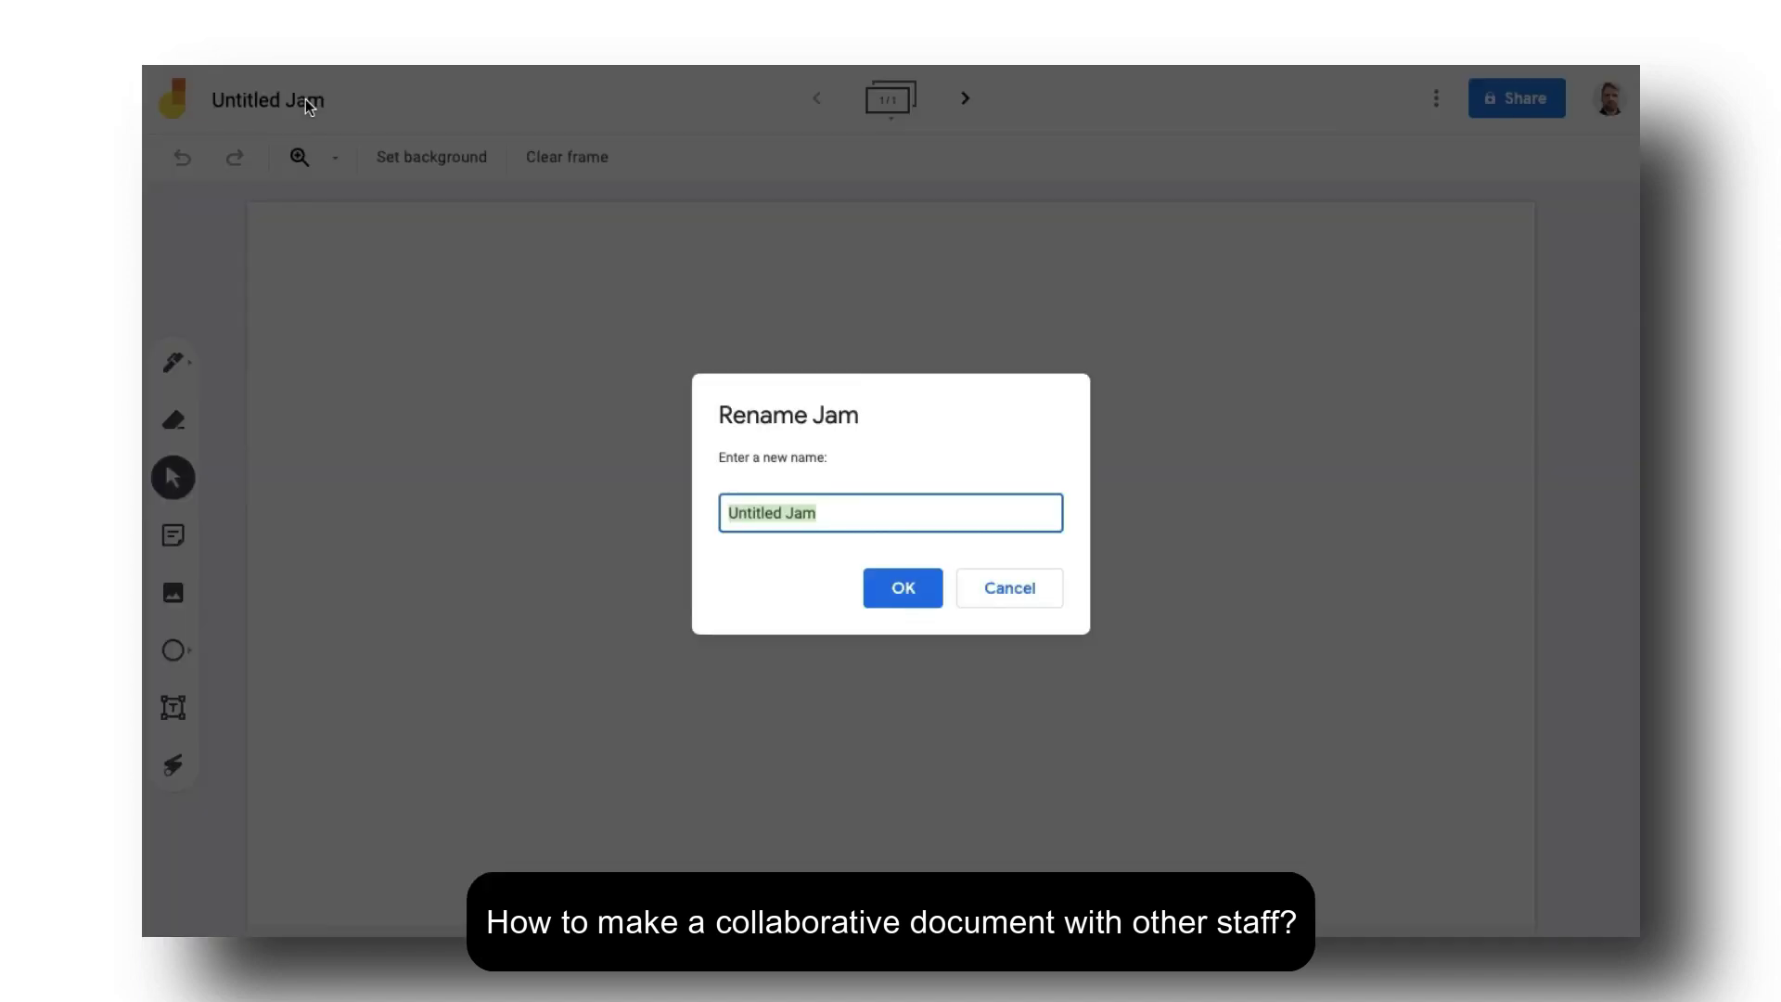
{"action": "type", "text": "Ideas for theme"}
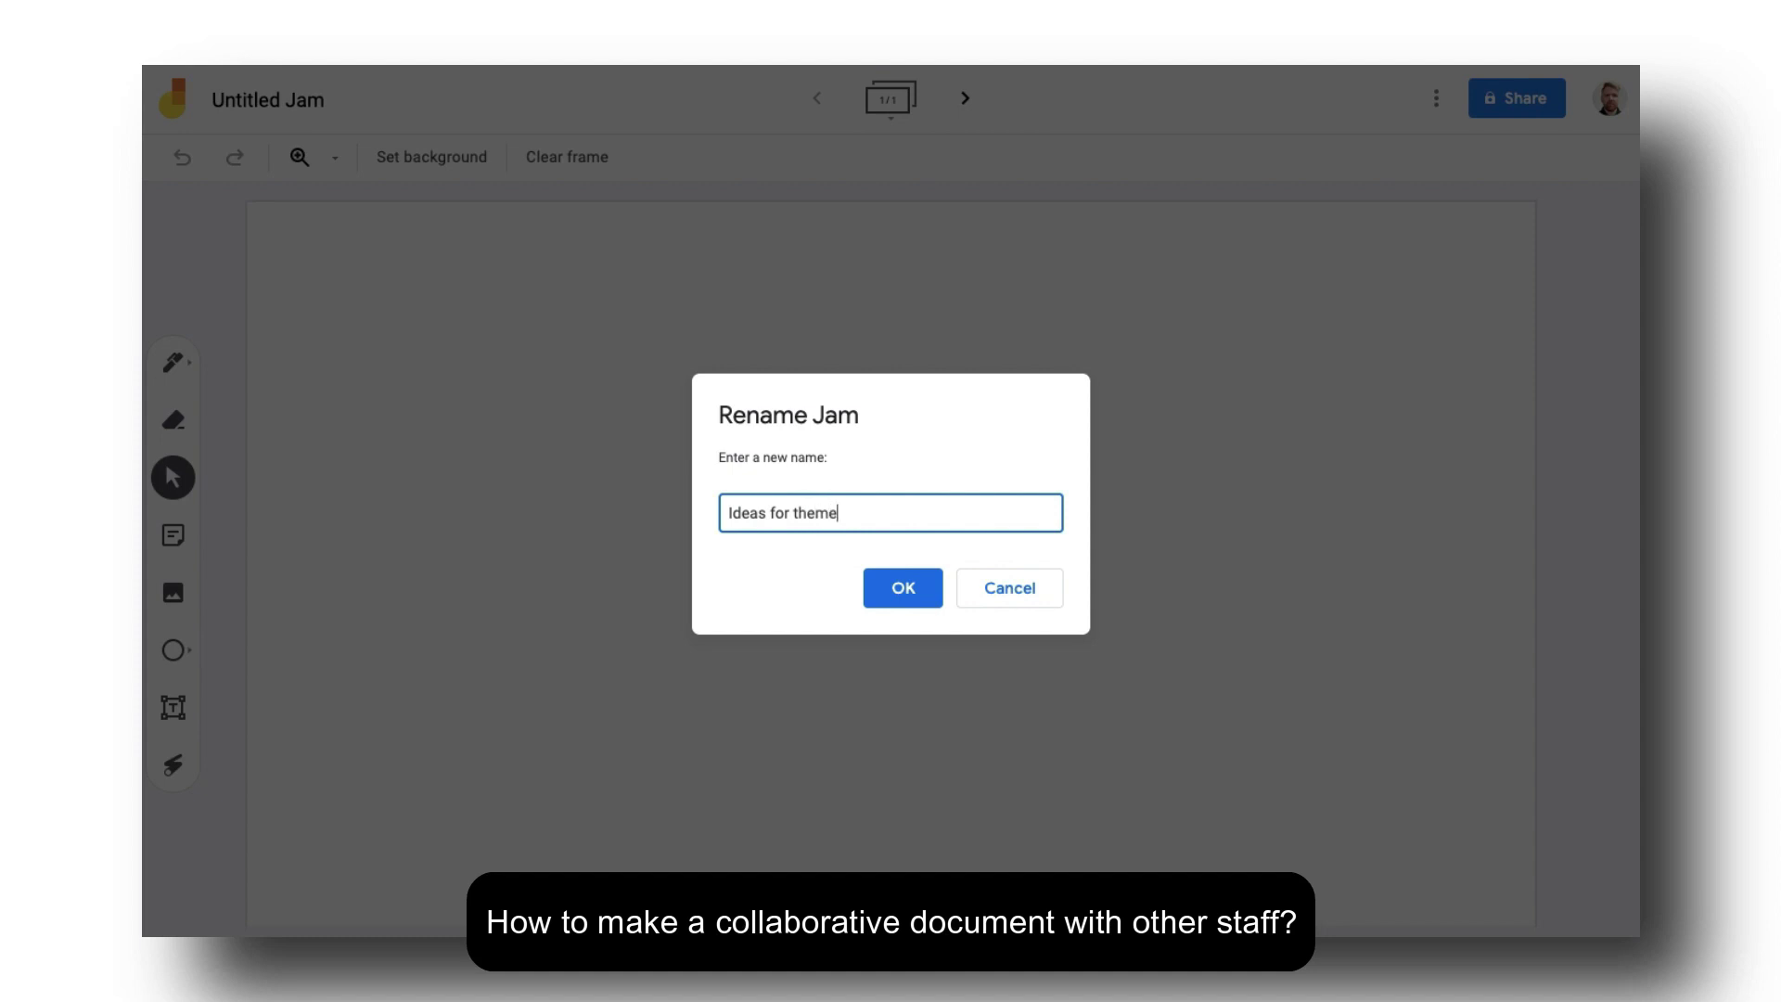
{"action": "left_click", "coordinate": [905, 593]}
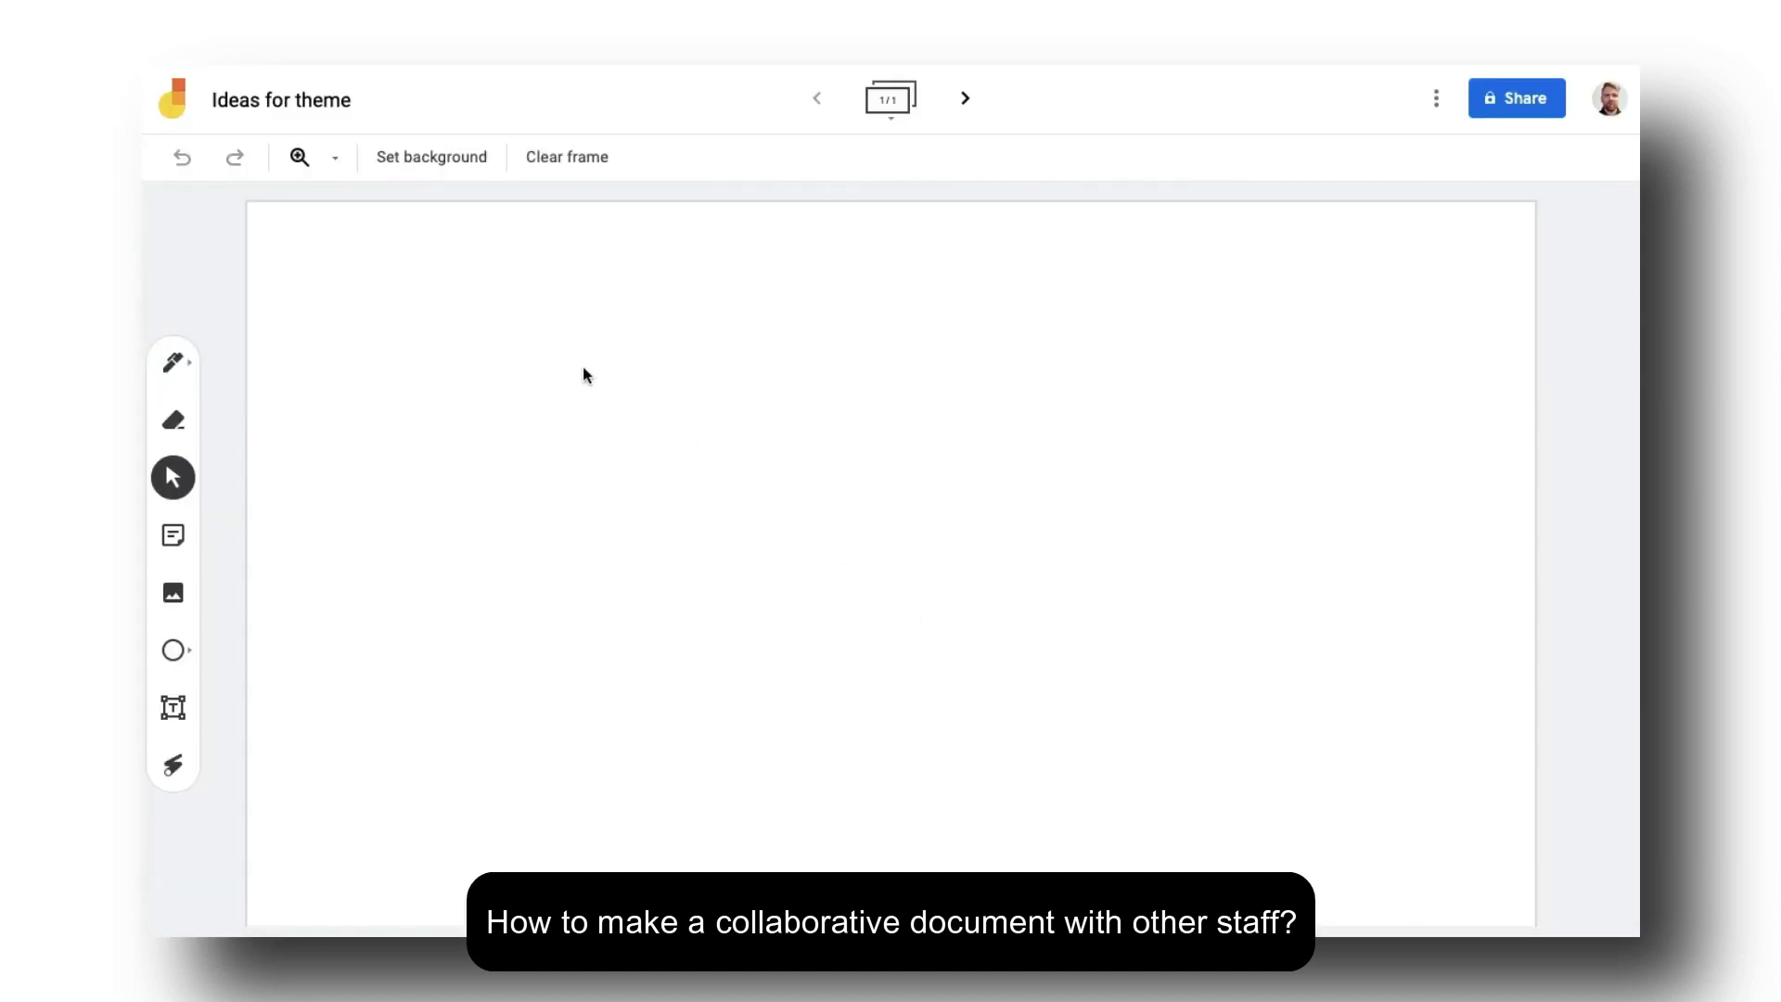
- Apply the grid pattern as the frame background
{"action": "left_click", "coordinate": [465, 176]}
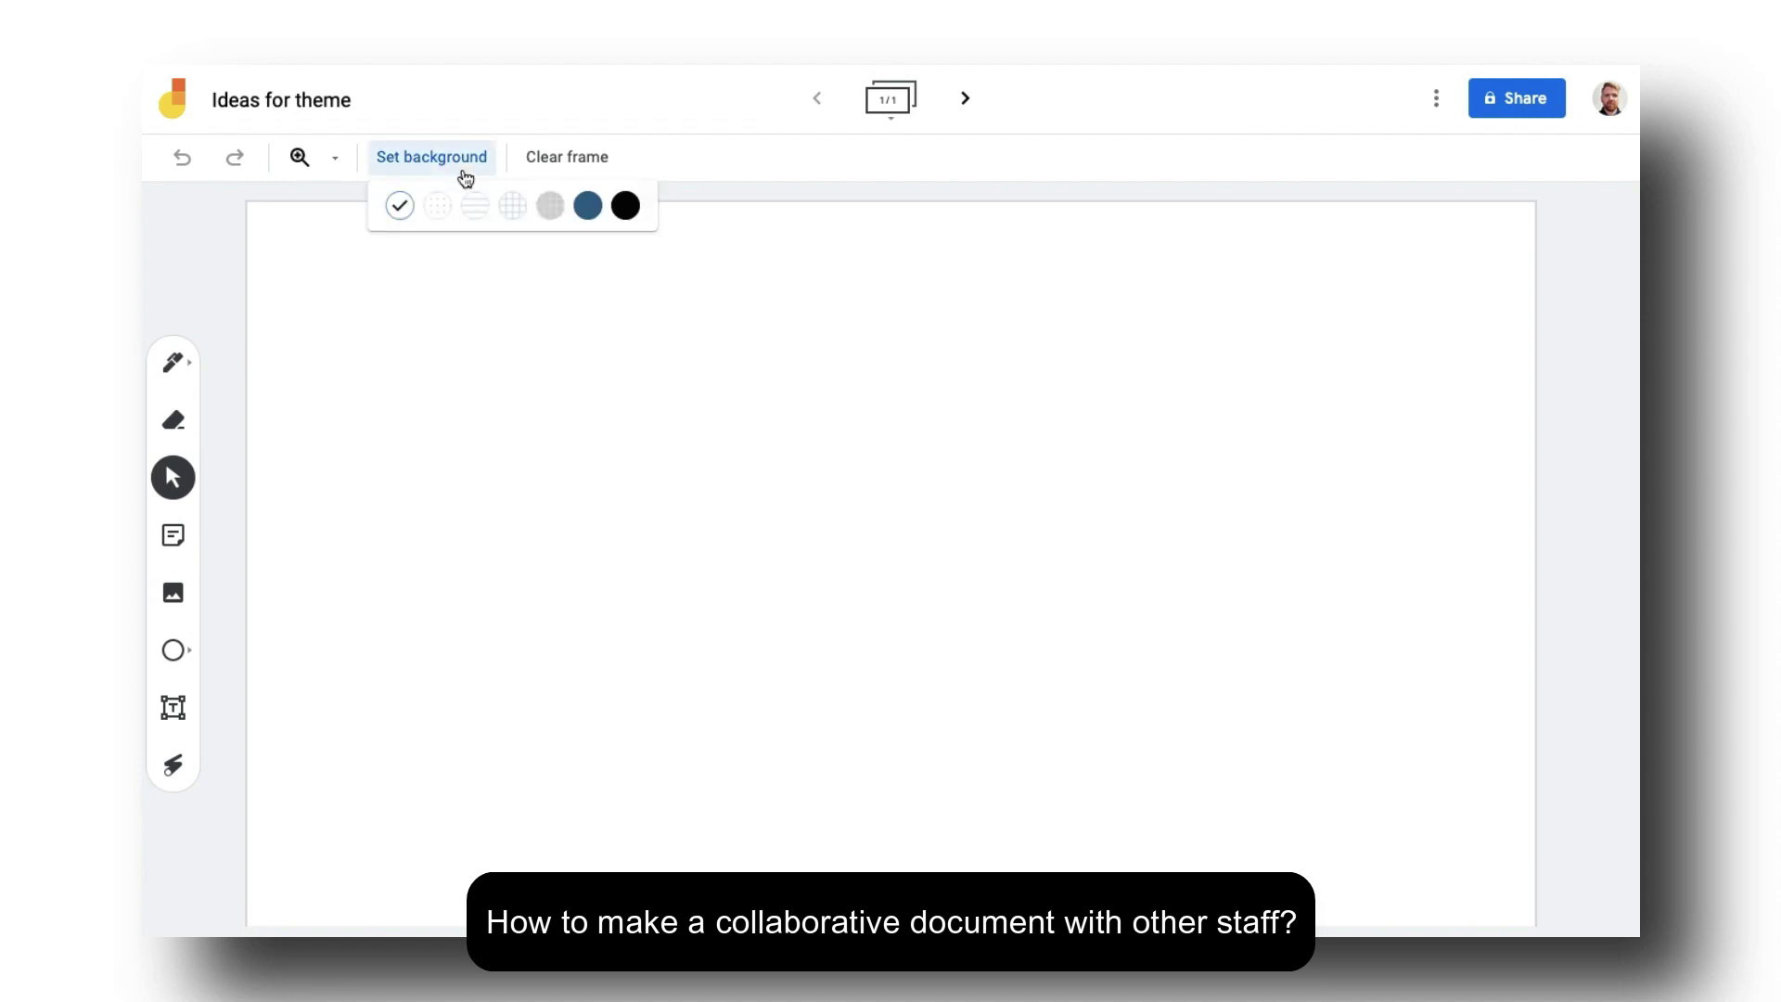
{"action": "left_click", "coordinate": [512, 206]}
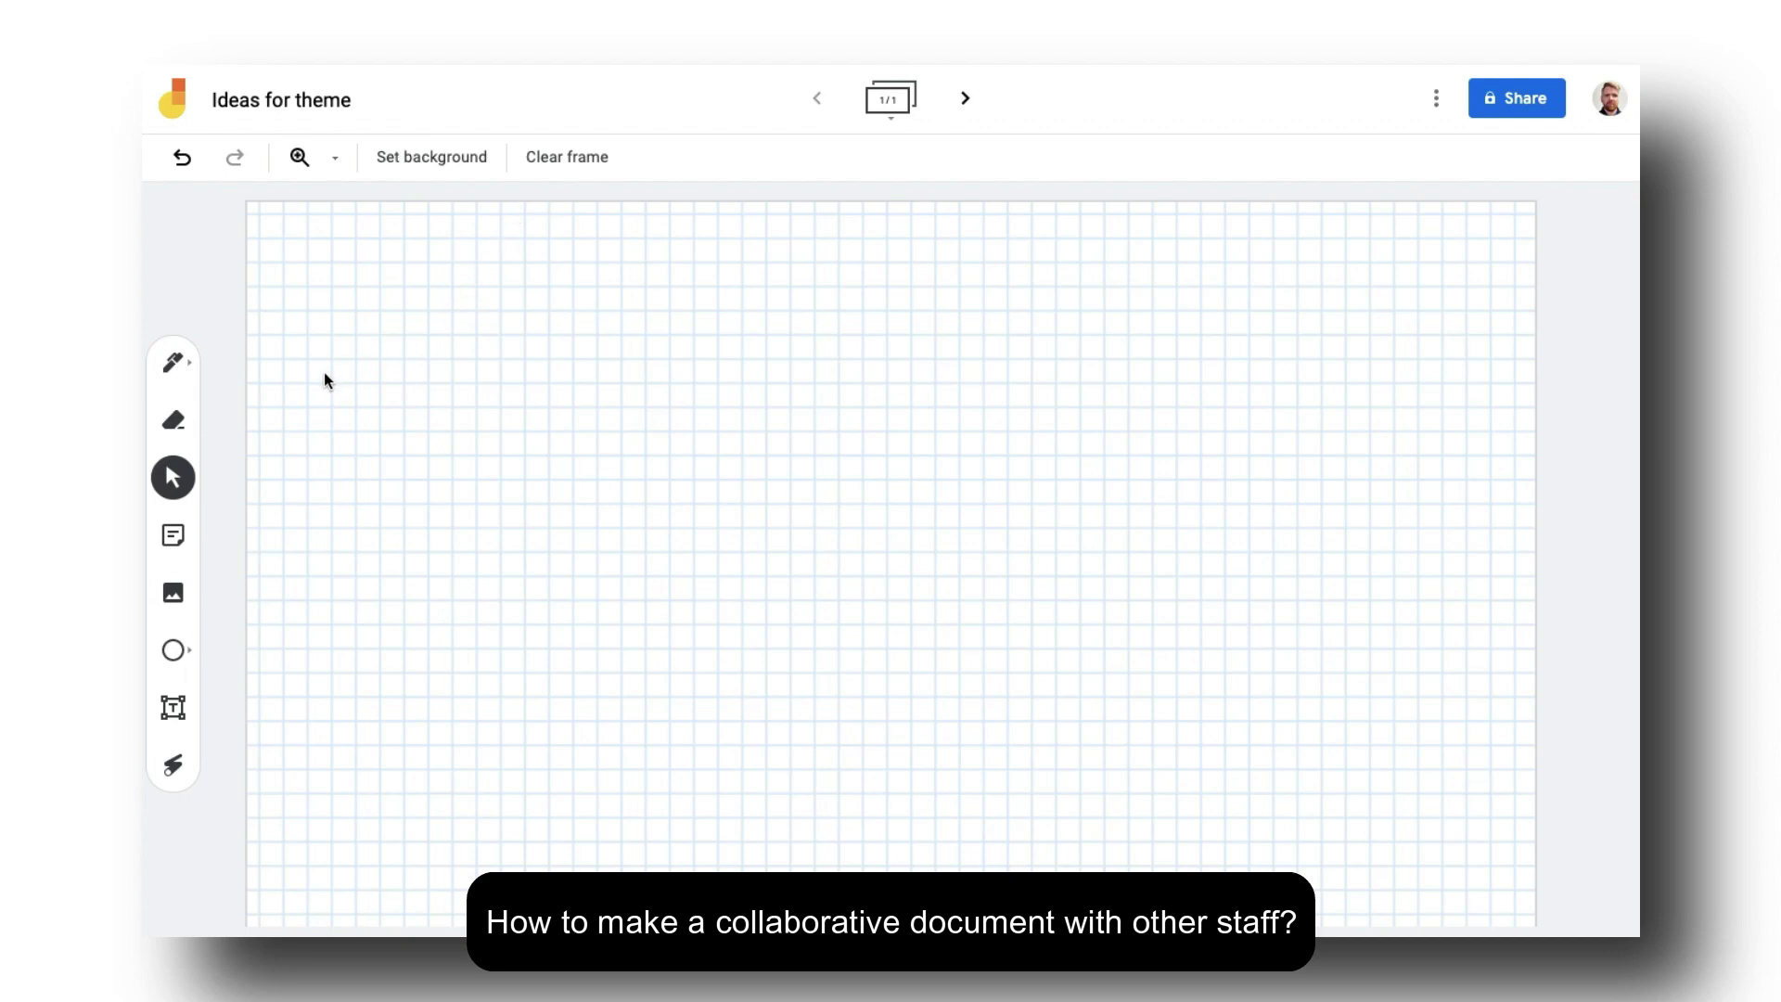
- Draw a wavy pen line across the top of the frame and erase its curled left end
{"action": "left_click", "coordinate": [175, 366]}
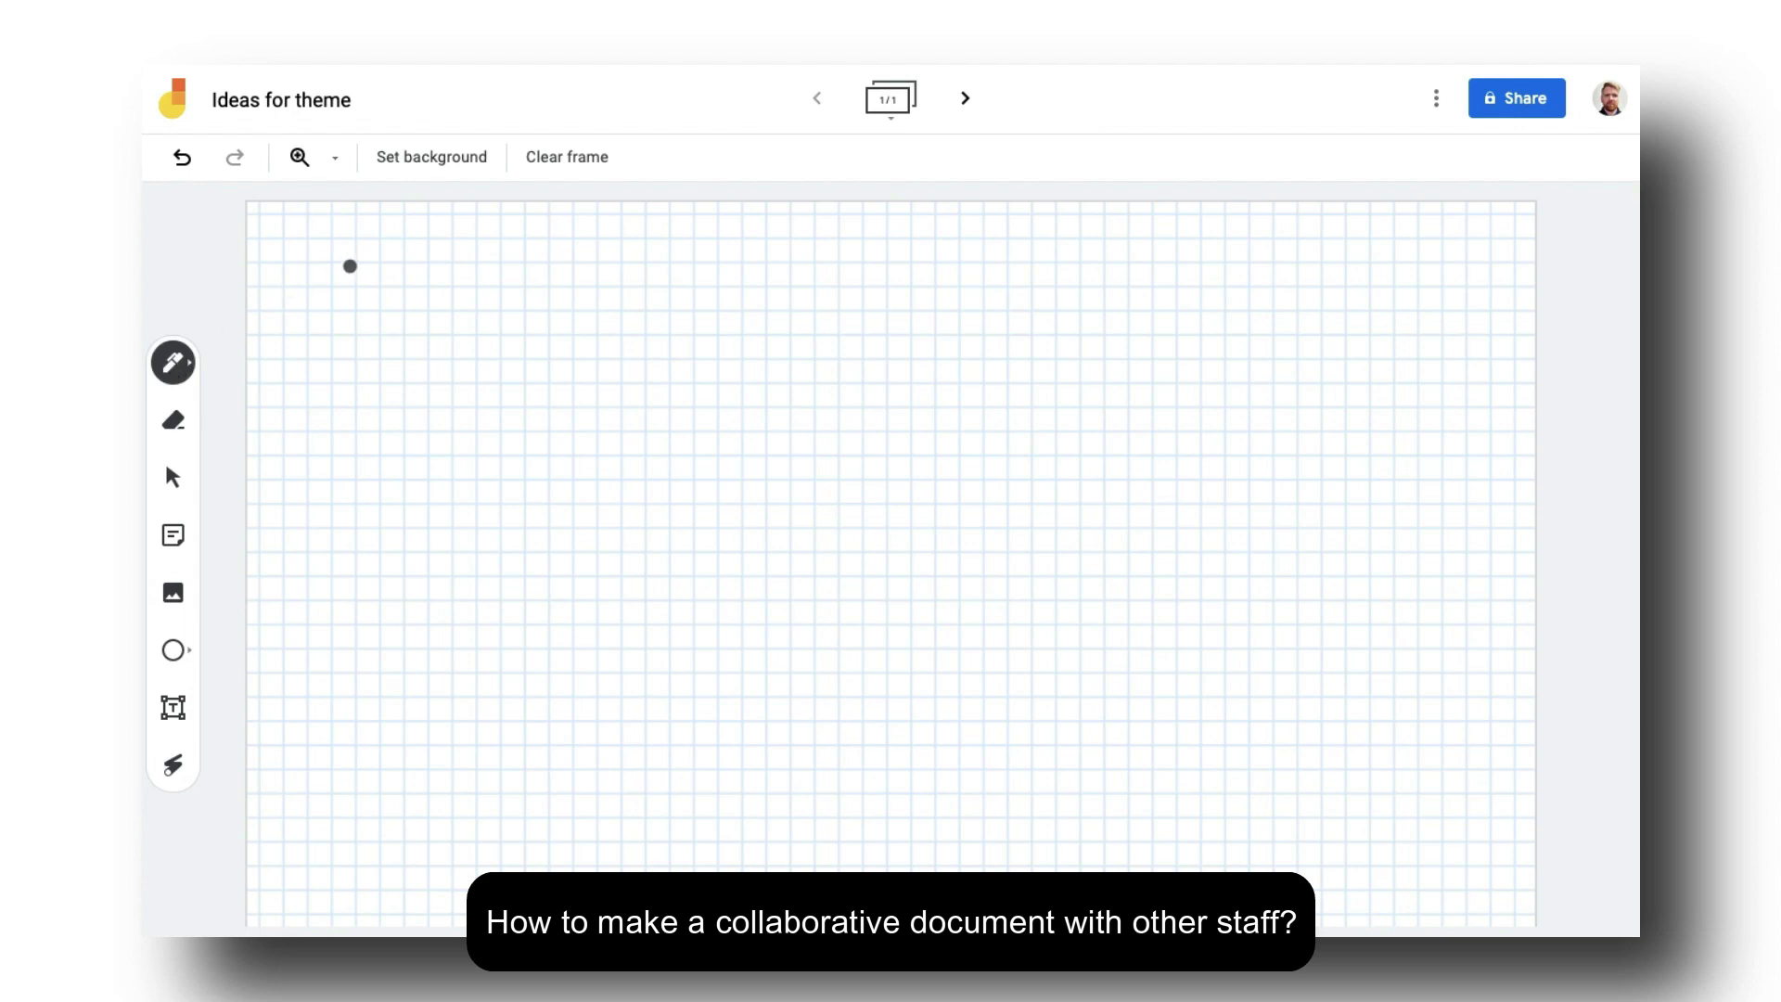
{"action": "mouse_move", "coordinate": [355, 245]}
{"action": "left_mouse_down"}
{"action": "mouse_move", "coordinate": [409, 282]}
{"action": "mouse_move", "coordinate": [520, 307]}
{"action": "mouse_move", "coordinate": [817, 282]}
{"action": "mouse_move", "coordinate": [855, 247]}
{"action": "mouse_move", "coordinate": [887, 272]}
{"action": "left_mouse_up"}
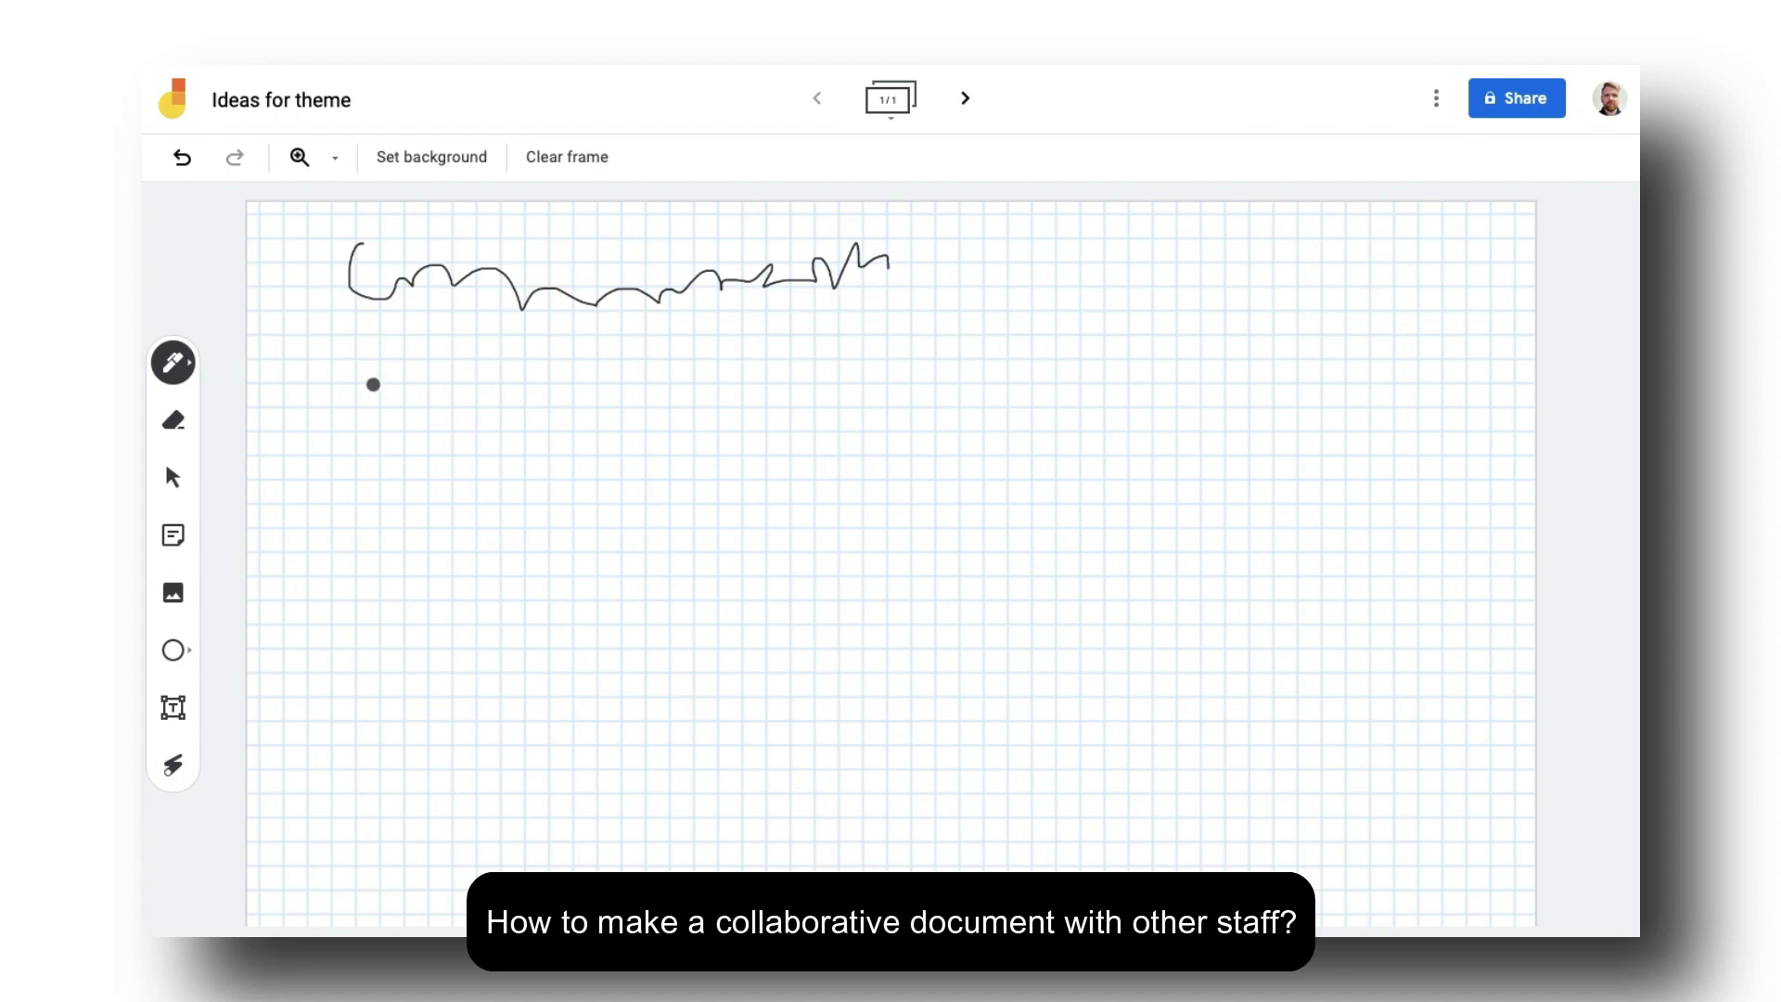
{"action": "left_click", "coordinate": [179, 427]}
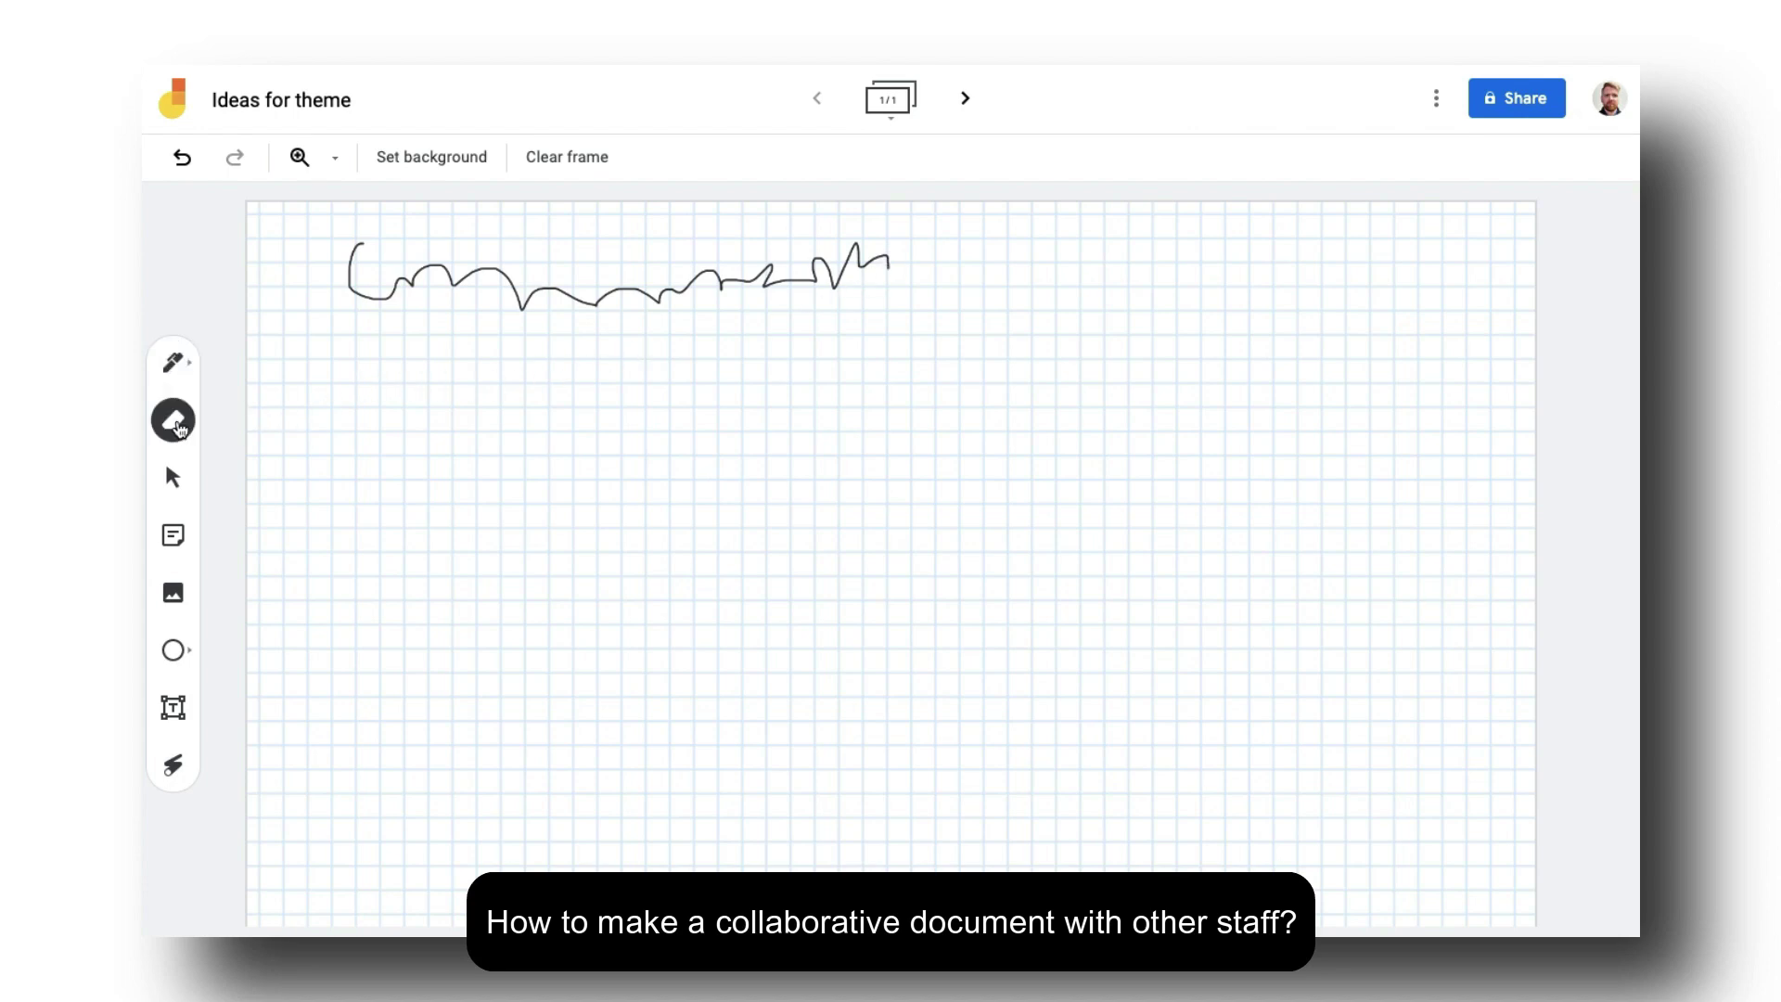
{"action": "mouse_move", "coordinate": [352, 239]}
{"action": "left_mouse_down"}
{"action": "mouse_move", "coordinate": [346, 273]}
{"action": "mouse_move", "coordinate": [350, 242]}
{"action": "mouse_move", "coordinate": [364, 283]}
{"action": "left_mouse_up"}
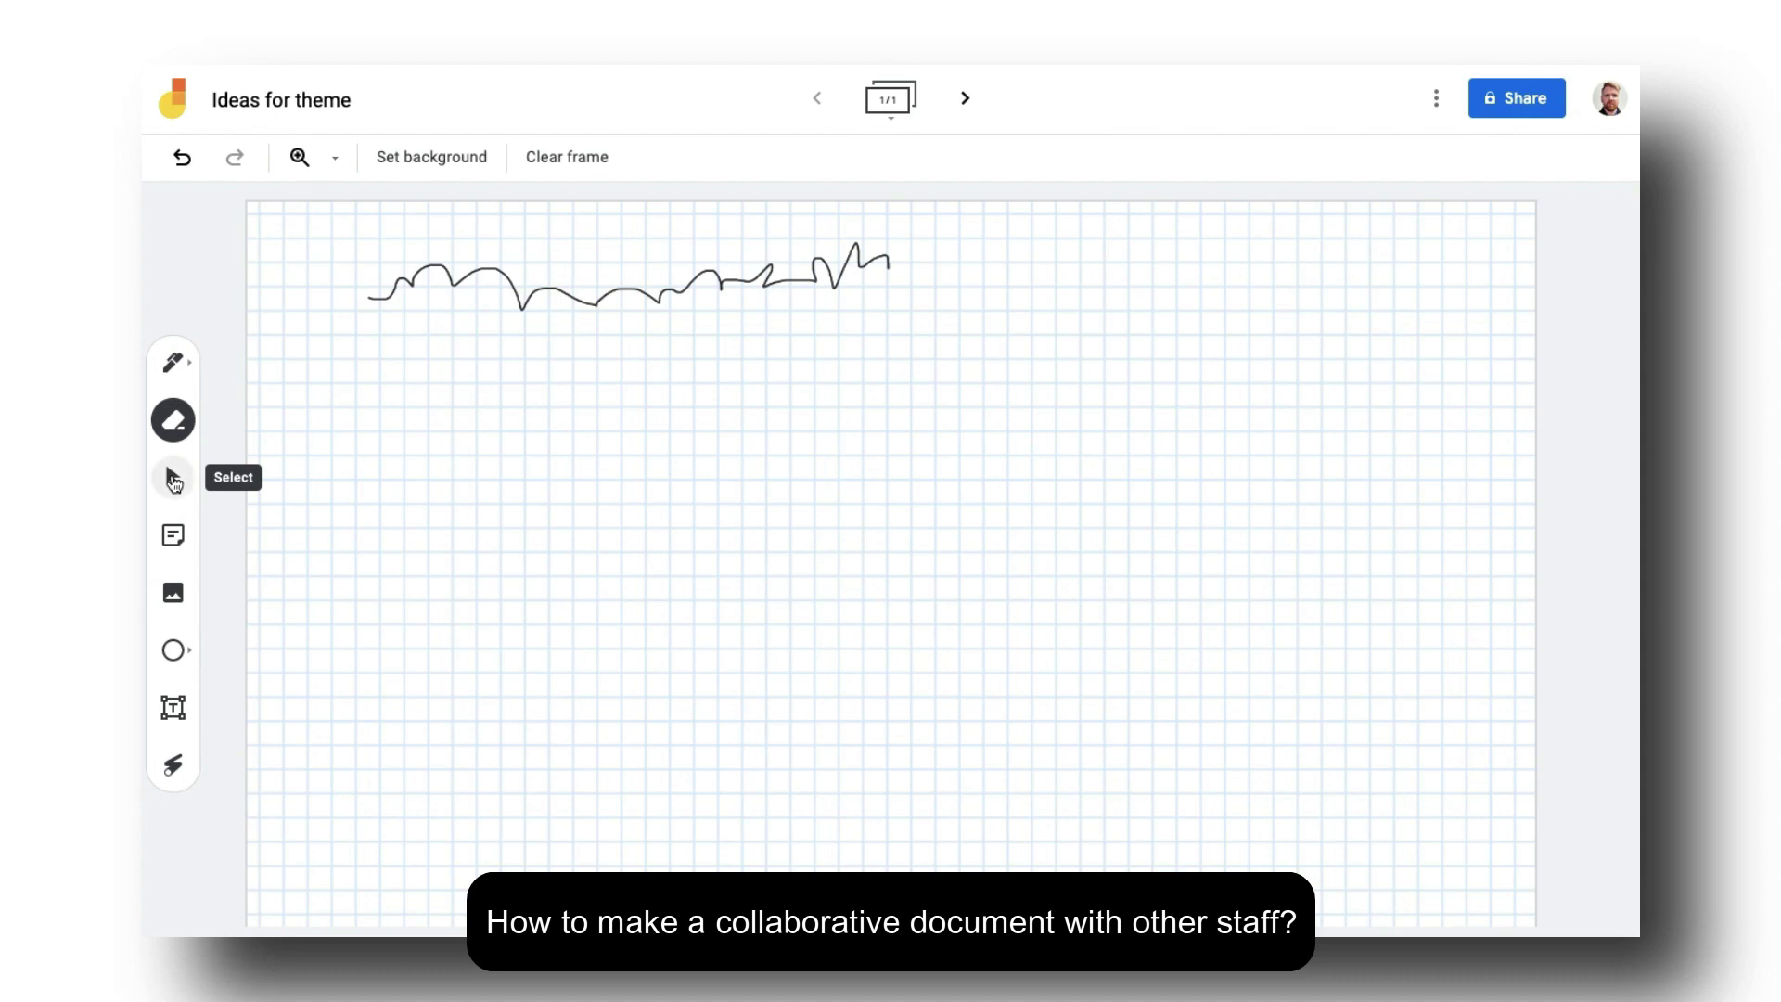
{"action": "left_click", "coordinate": [173, 479]}
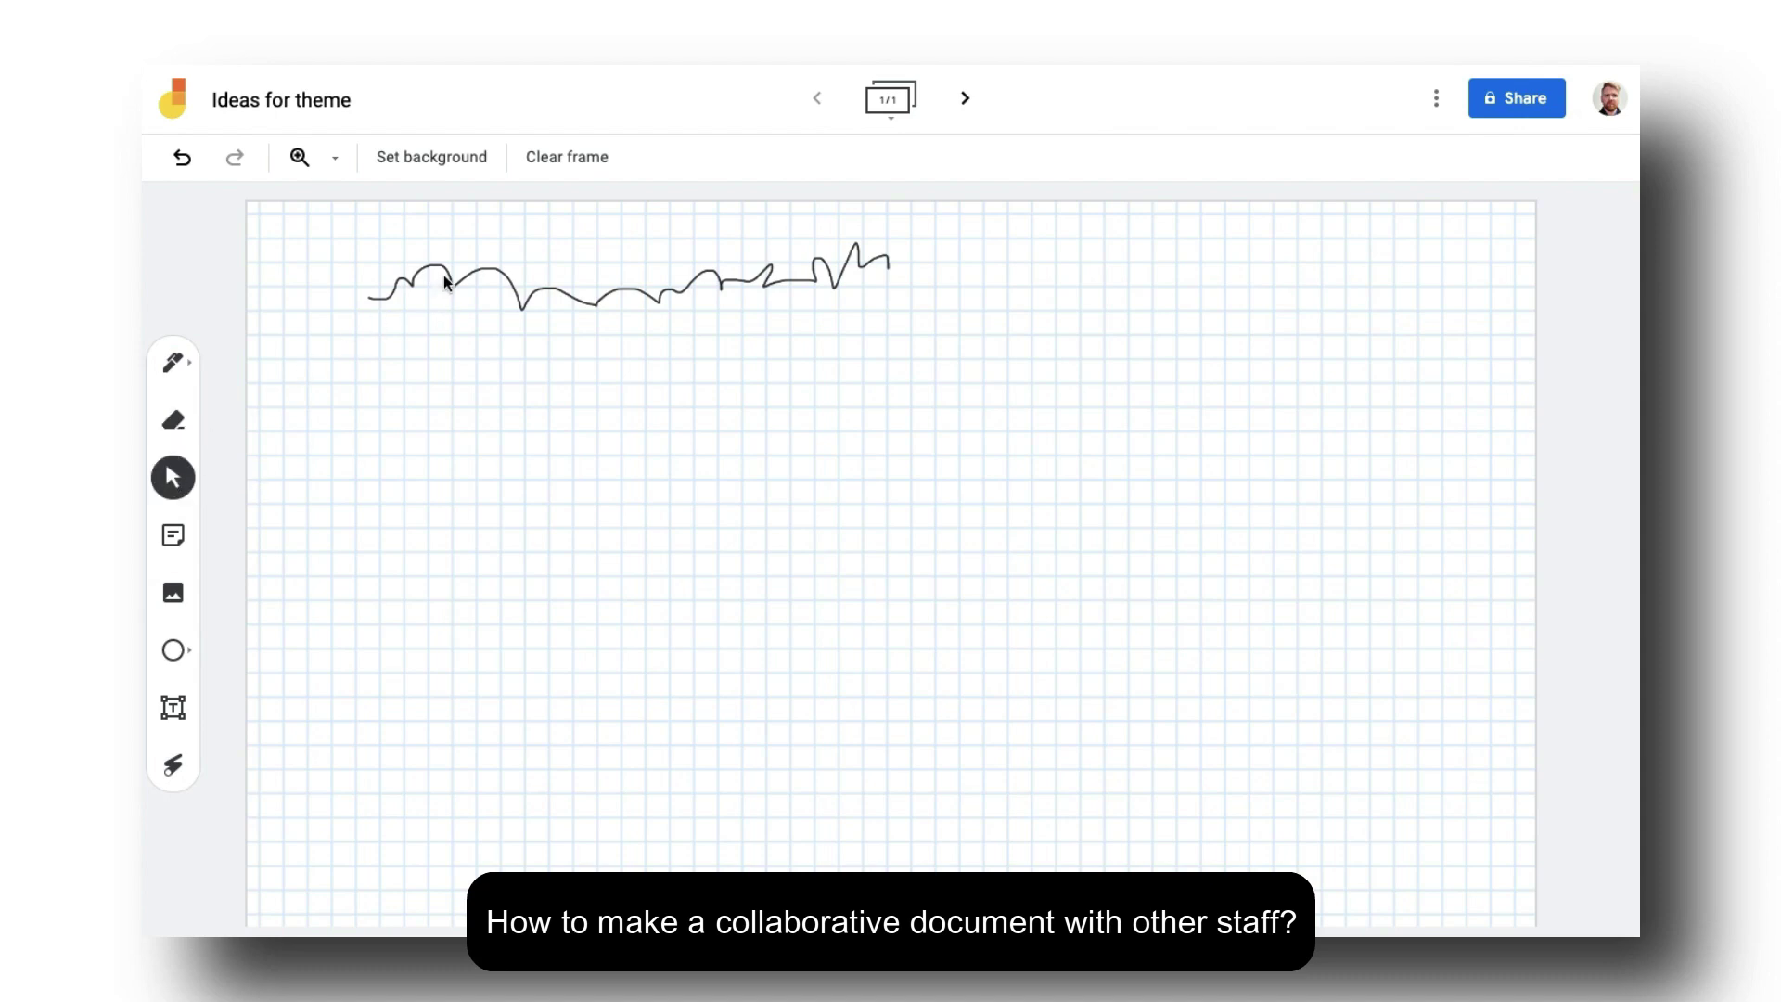
- Add a blue sticky note reading 'This is a sticky note'
{"action": "left_click", "coordinate": [177, 541]}
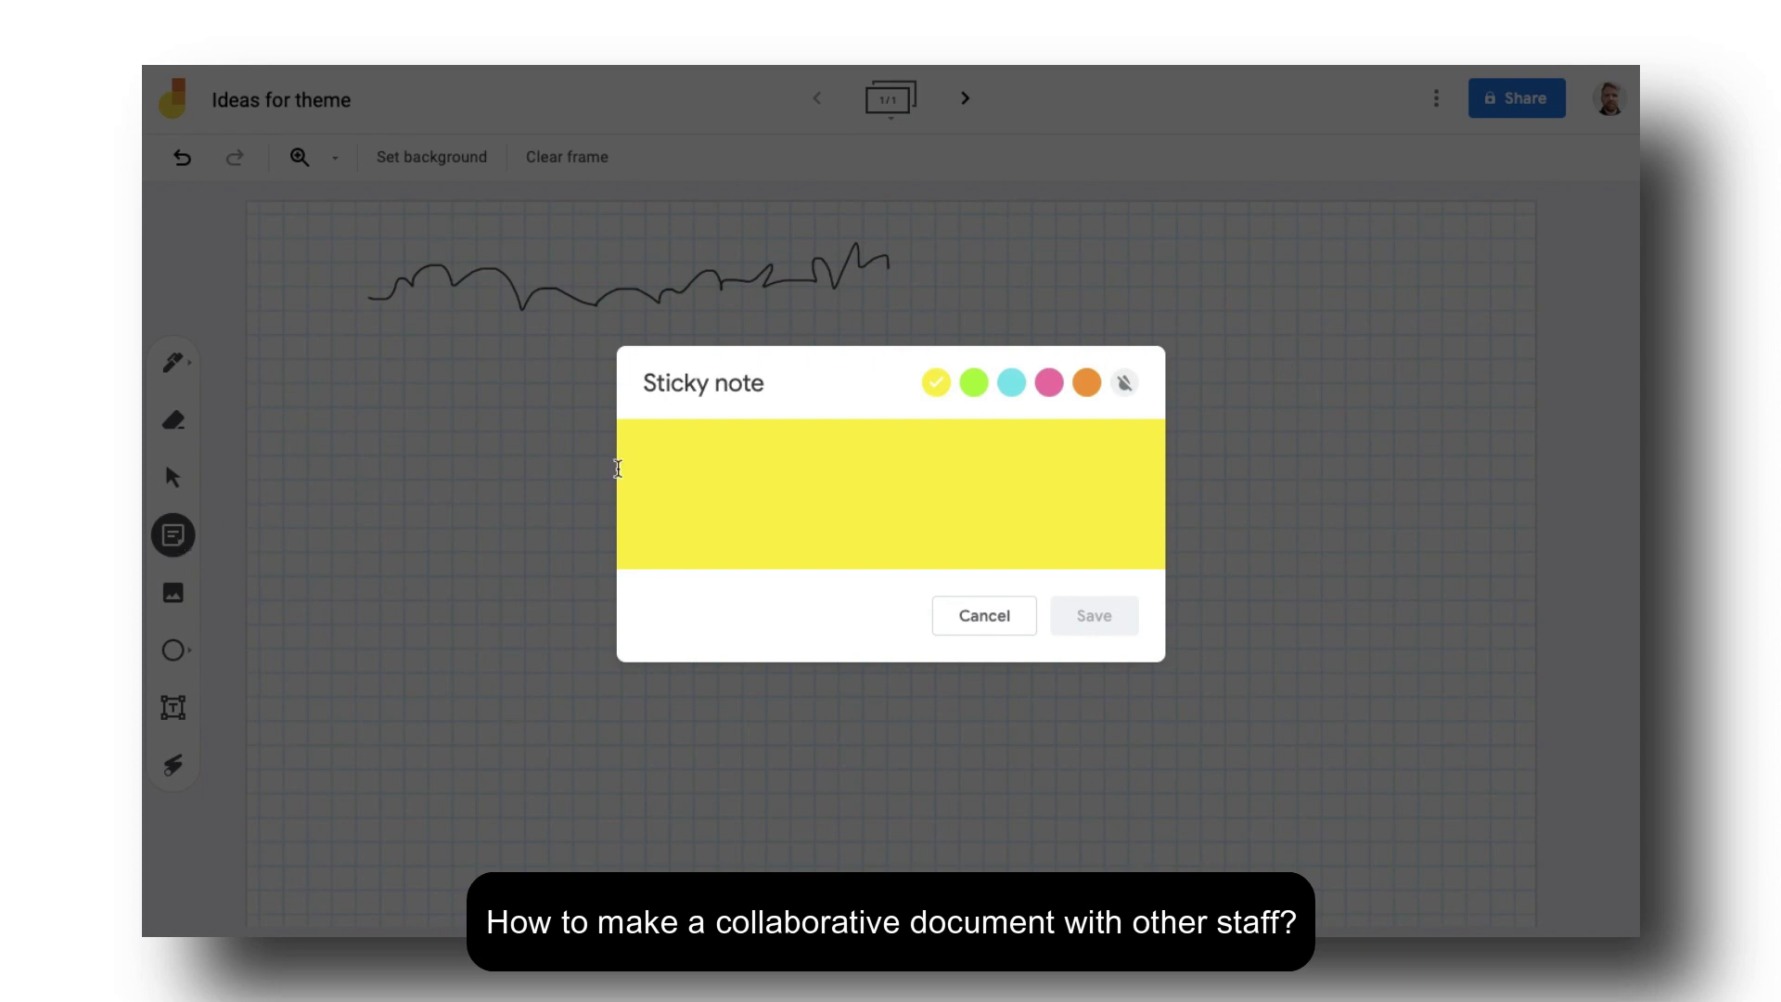
{"action": "type", "text": "This is a stic"}
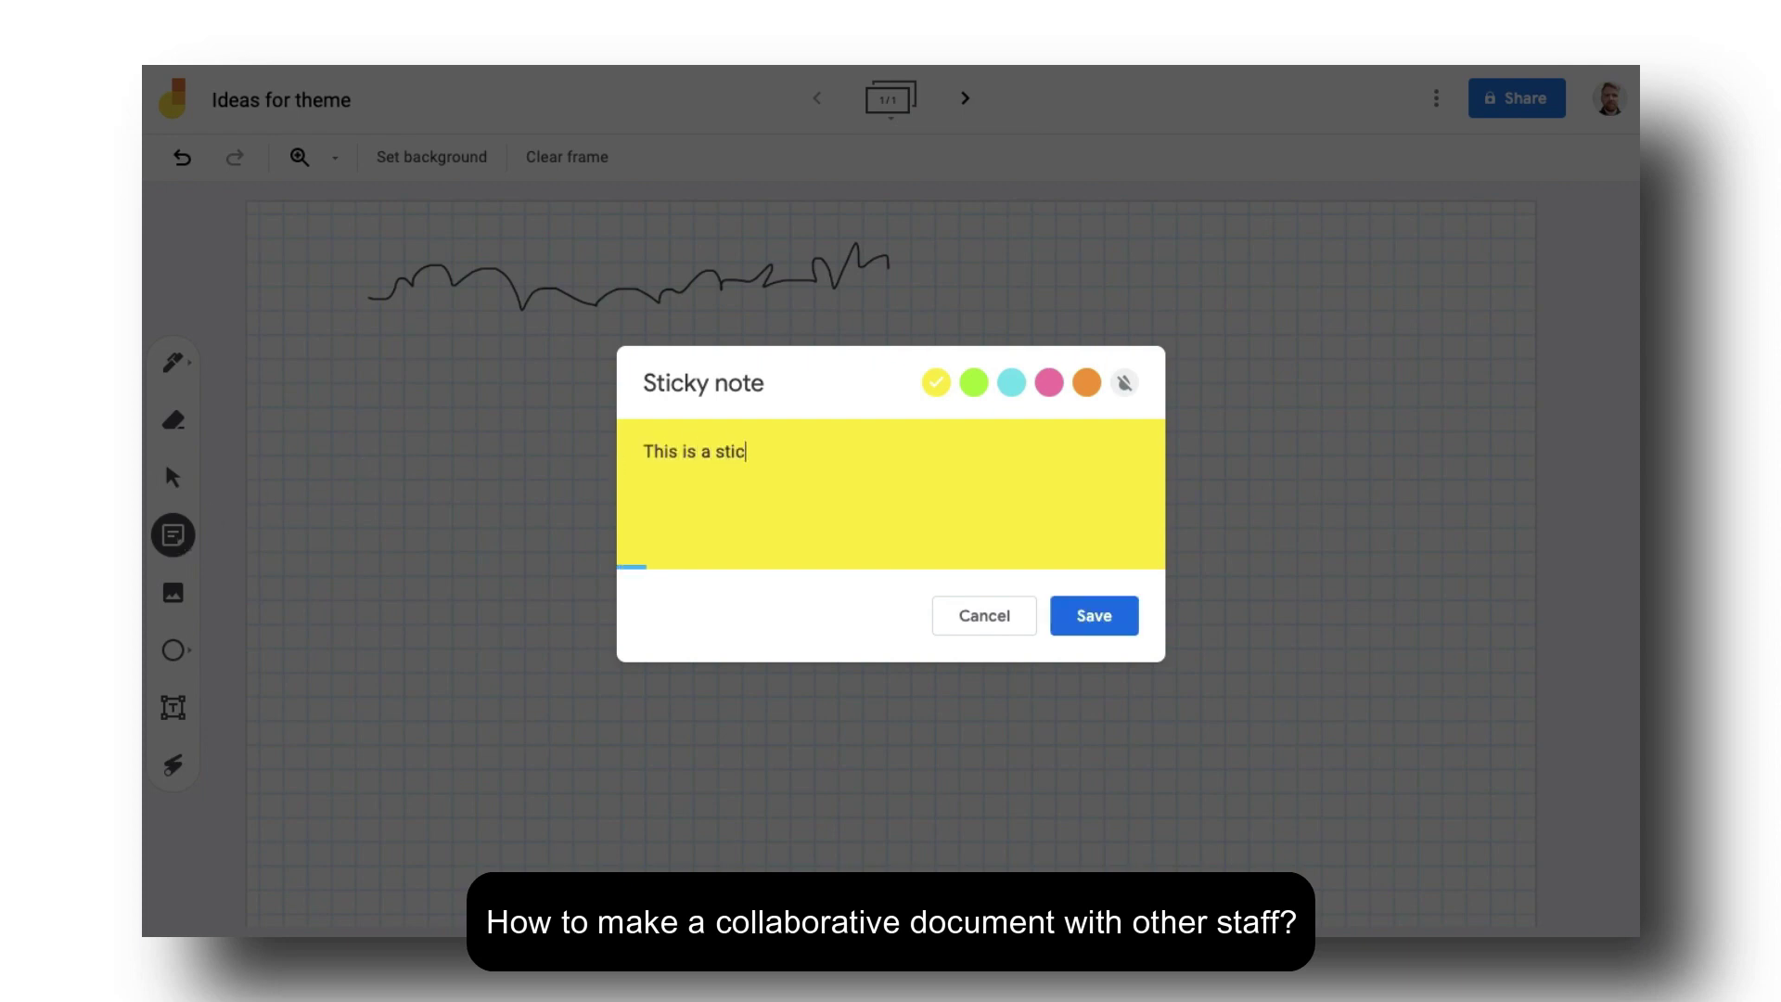
{"action": "type", "text": "ky note"}
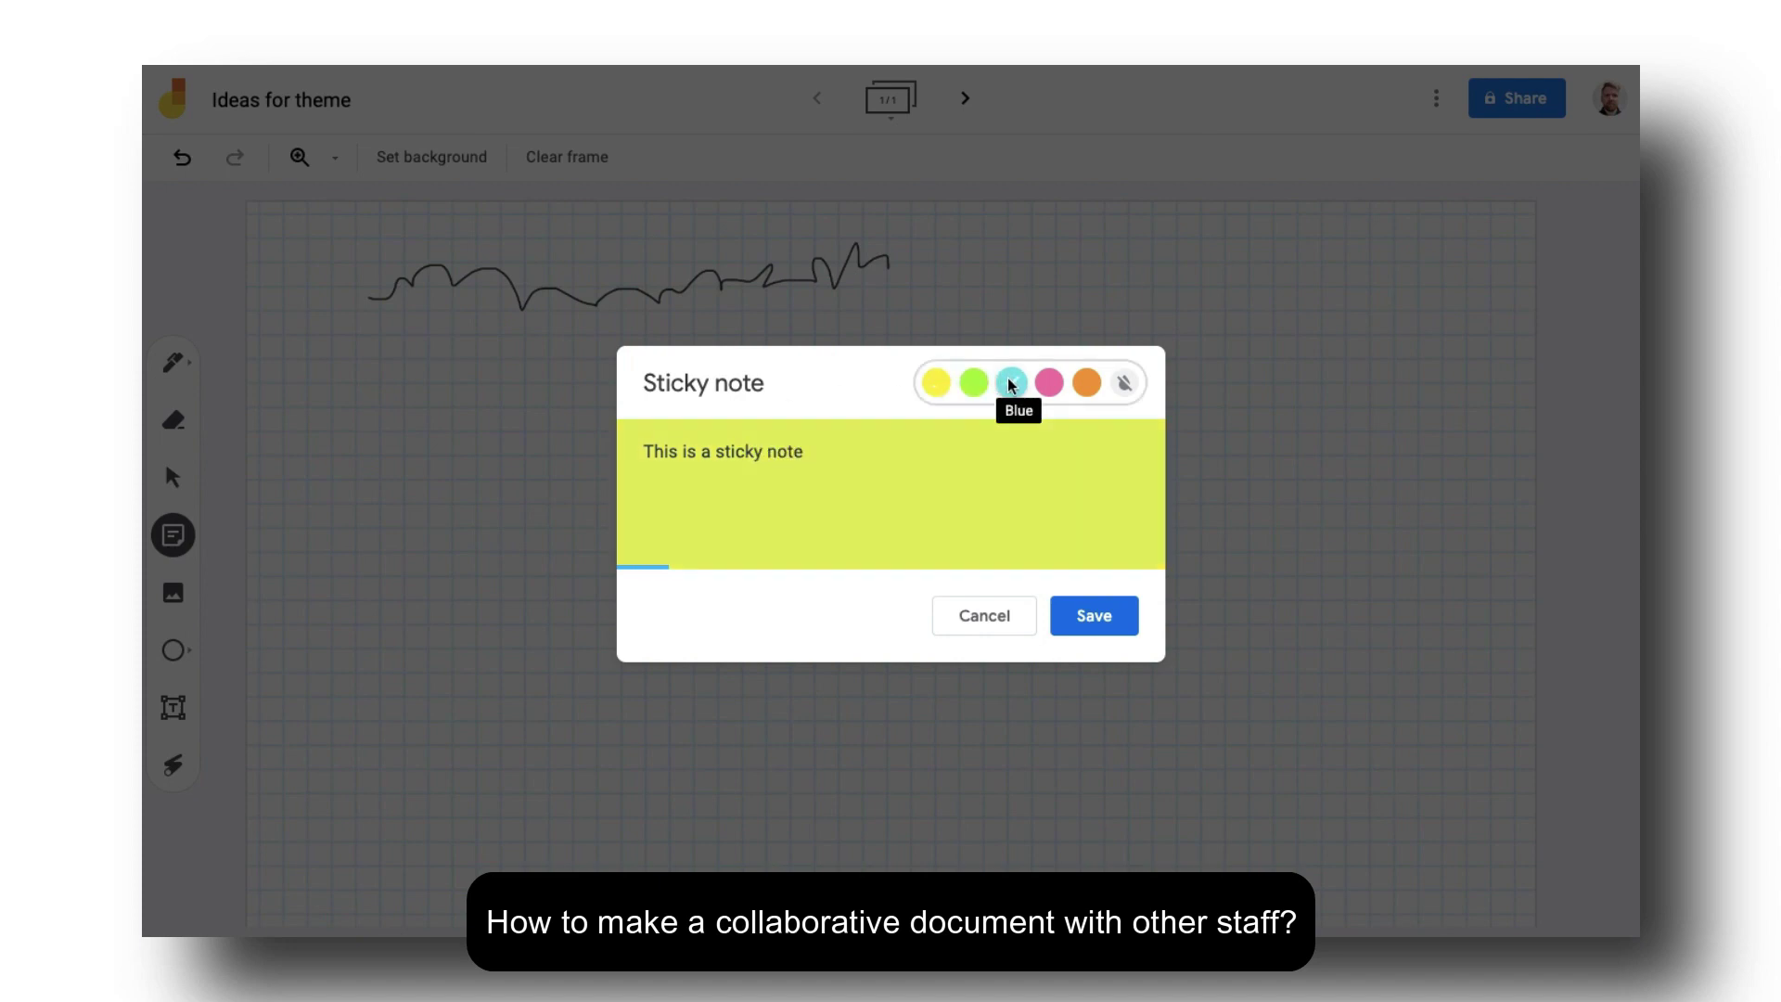
{"action": "left_click", "coordinate": [1011, 384]}
{"action": "left_click", "coordinate": [1103, 627]}
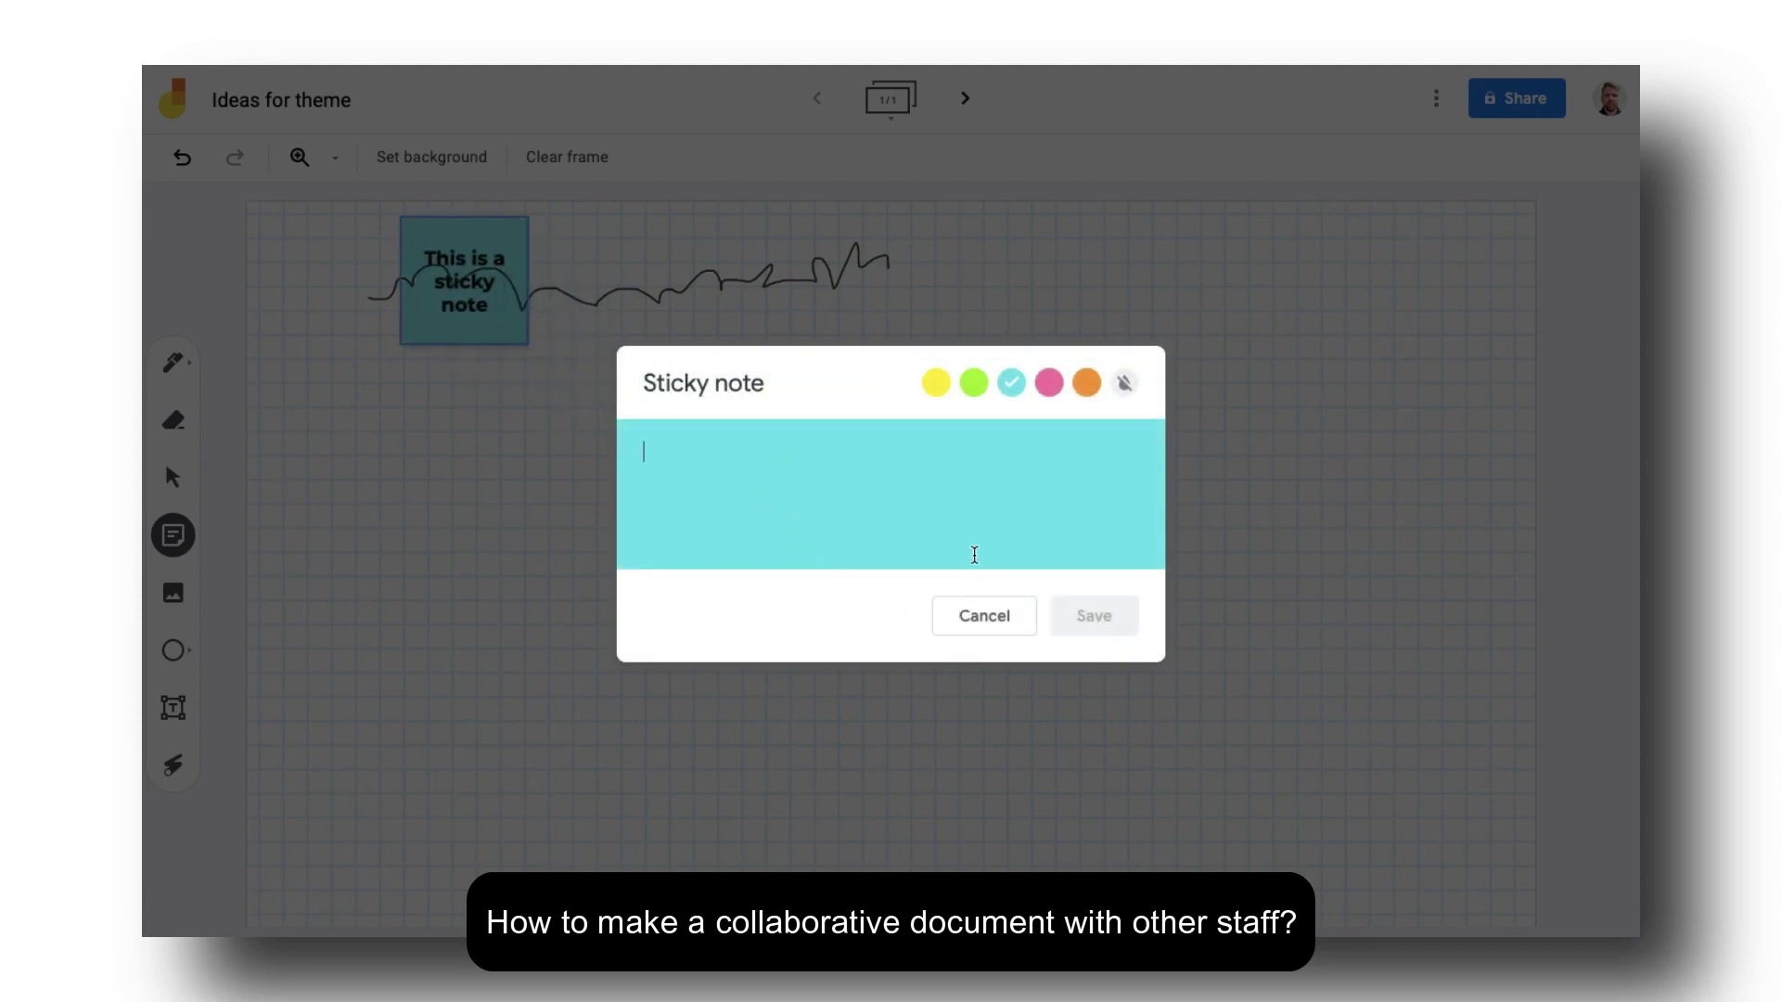
- Add a green sticky note reading 'This is a second sticky note.'
{"action": "left_click", "coordinate": [976, 394]}
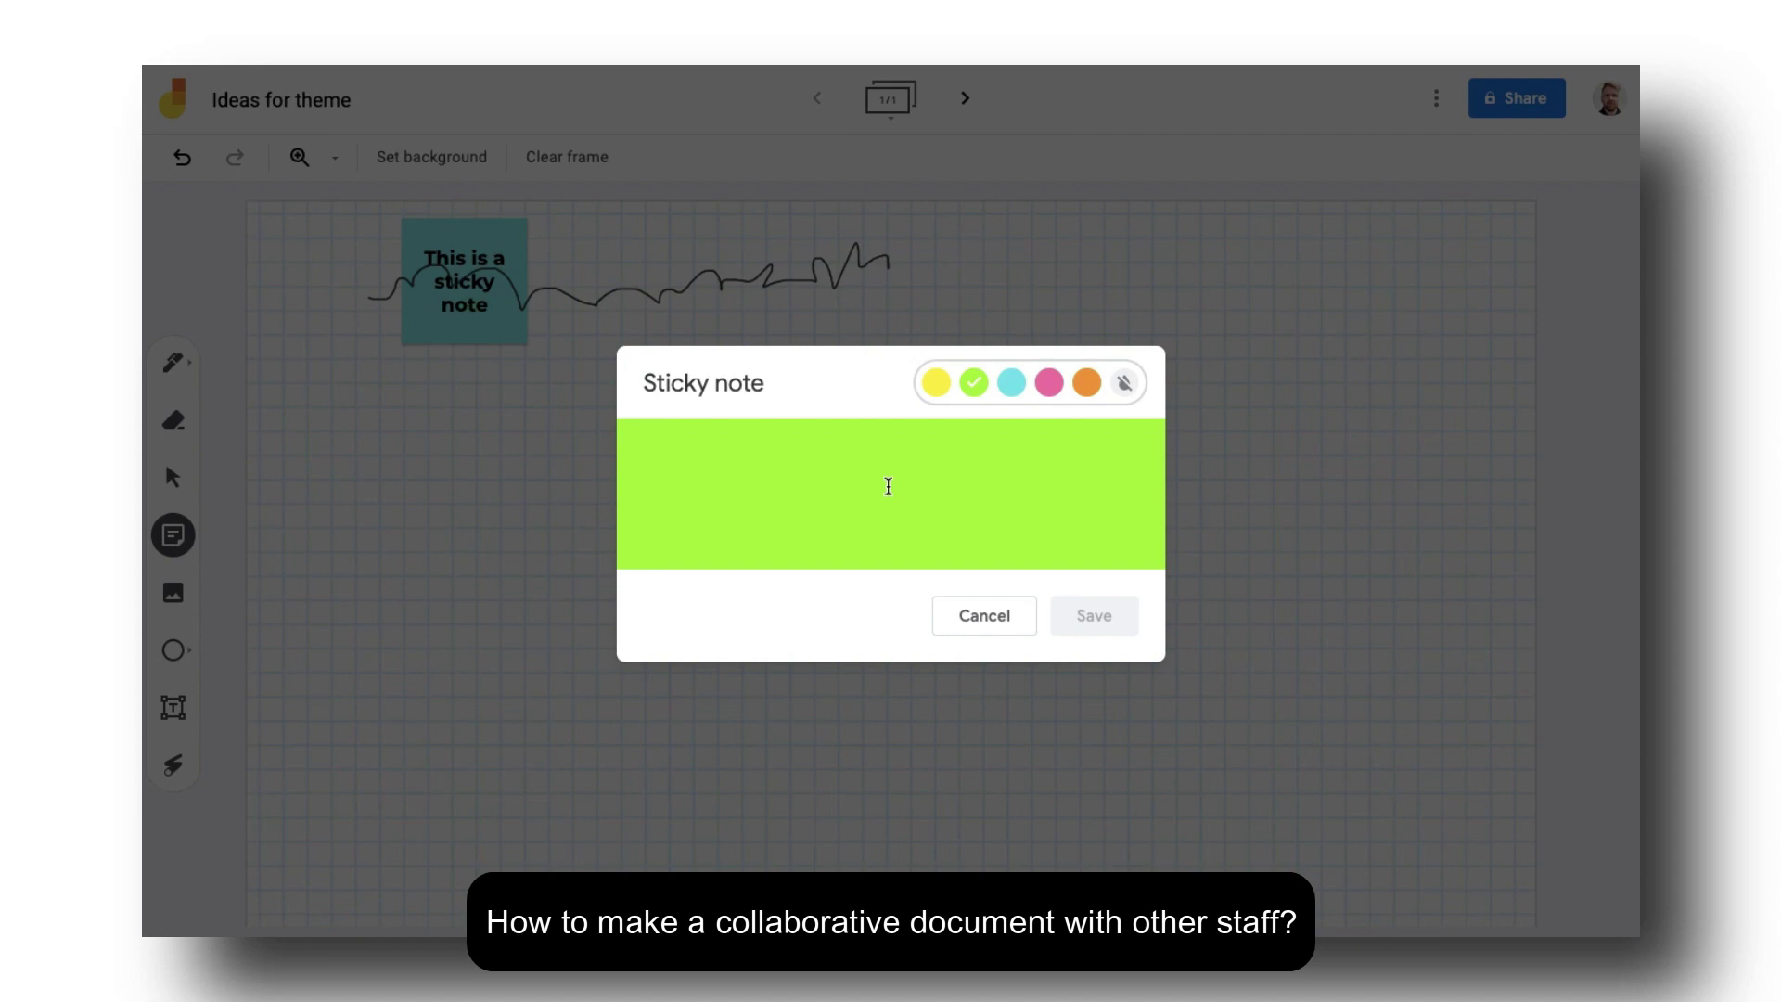
{"action": "left_click", "coordinate": [887, 486]}
{"action": "type", "text": "This i"}
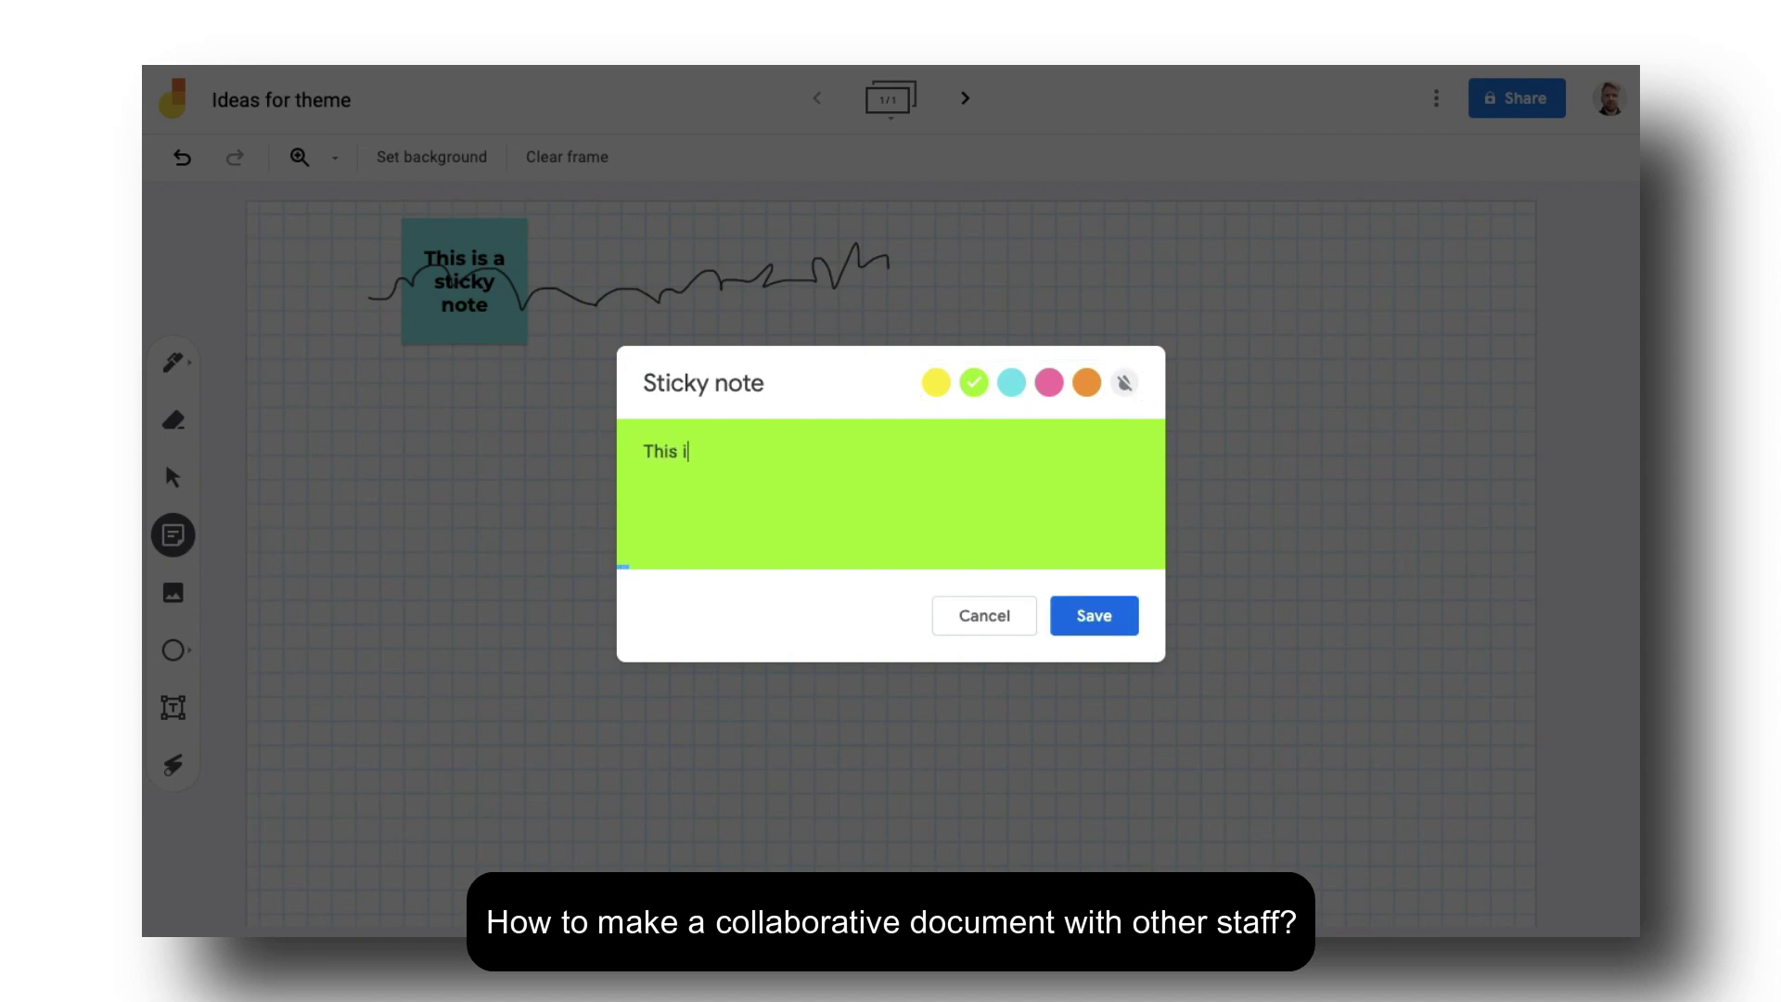
{"action": "type", "text": "s  a second sticky note."}
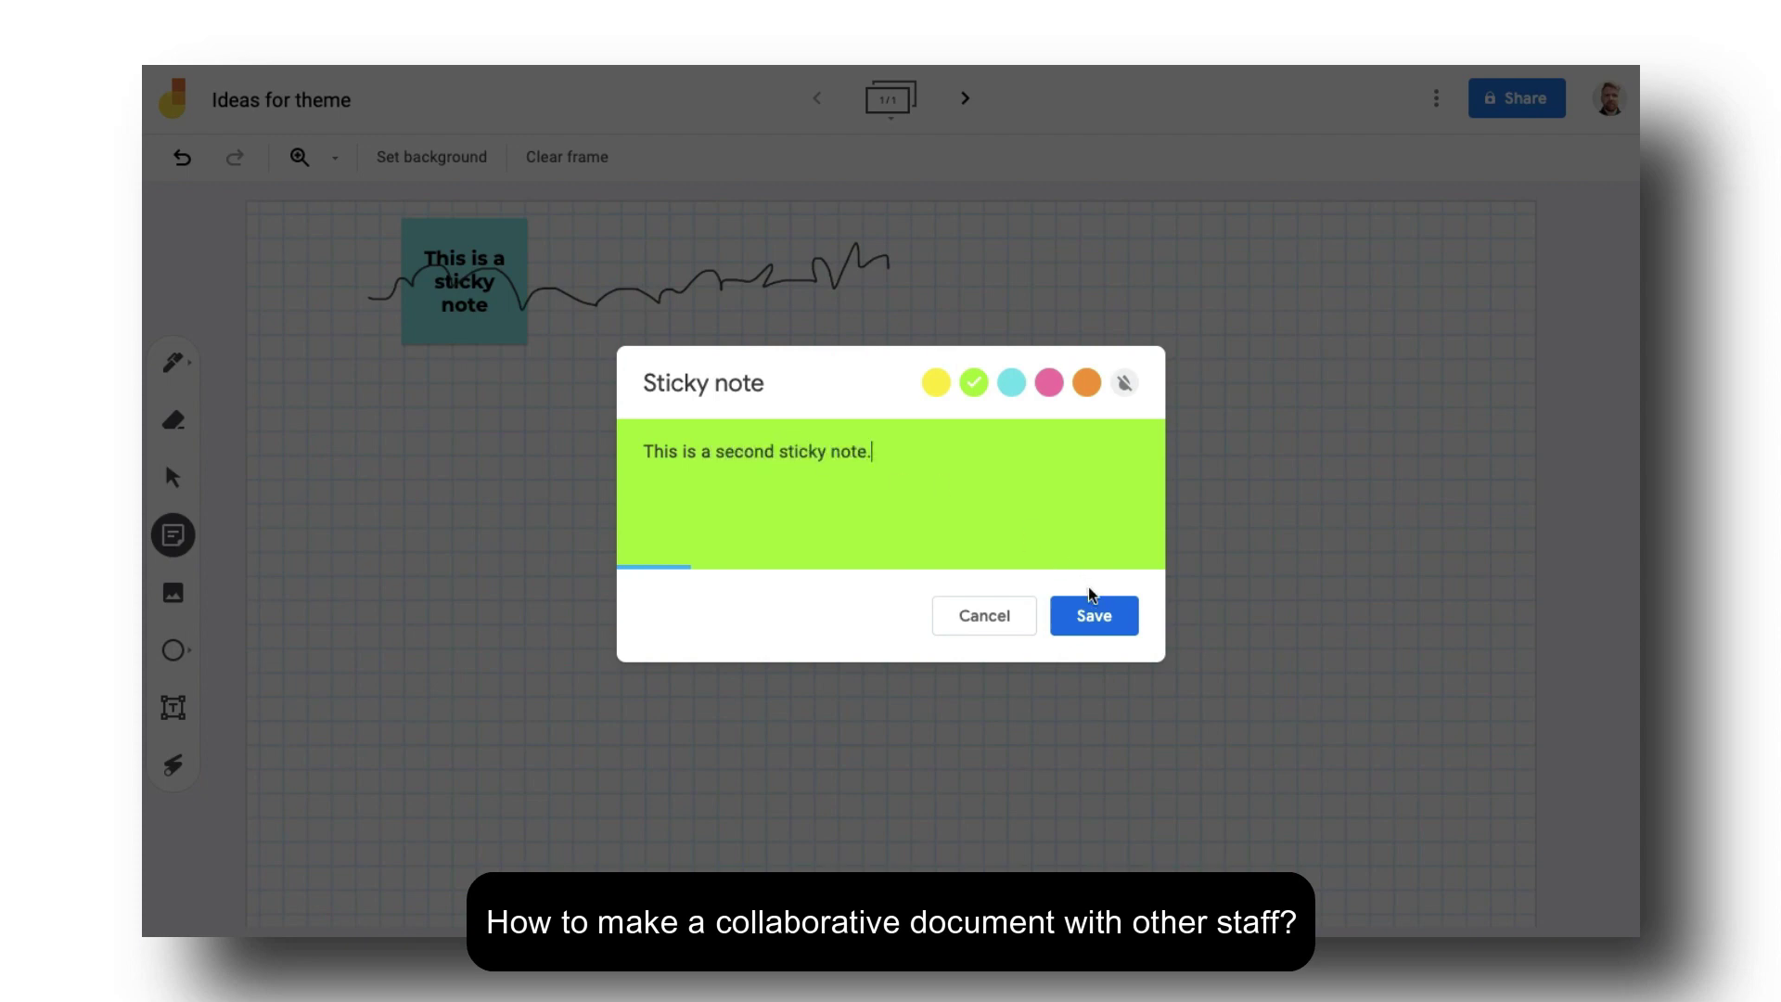
{"action": "left_click", "coordinate": [1087, 616]}
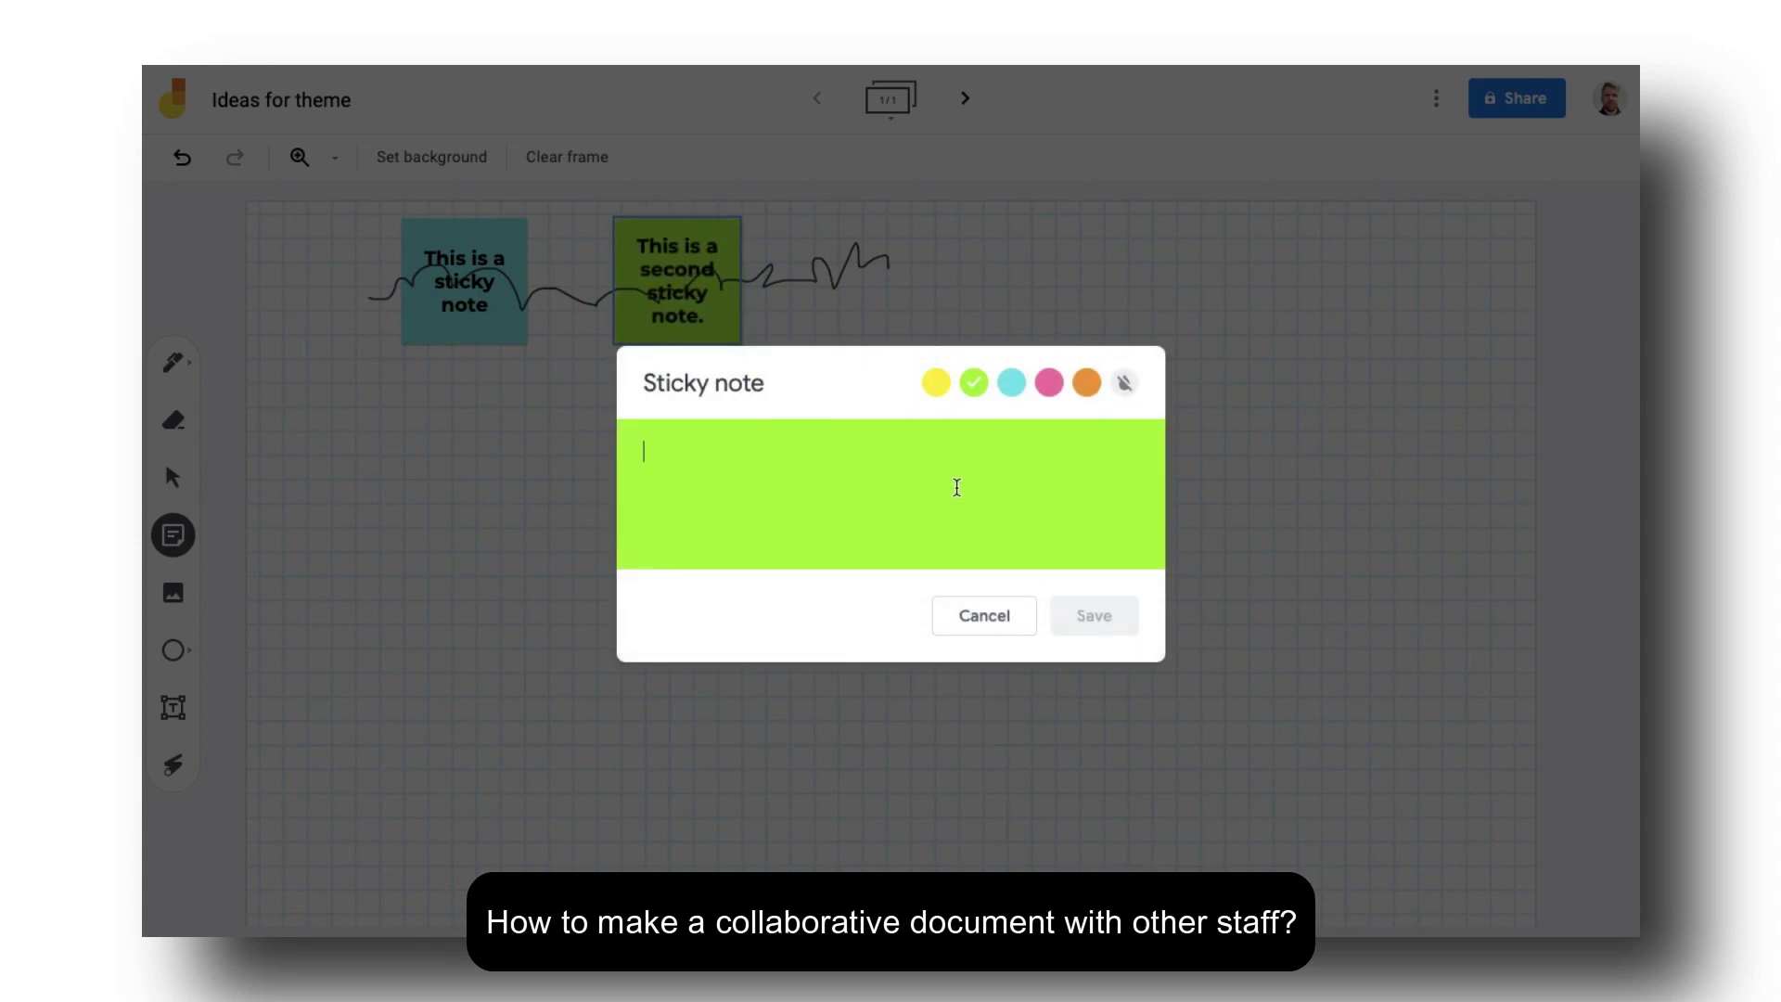
{"action": "left_click", "coordinate": [898, 338]}
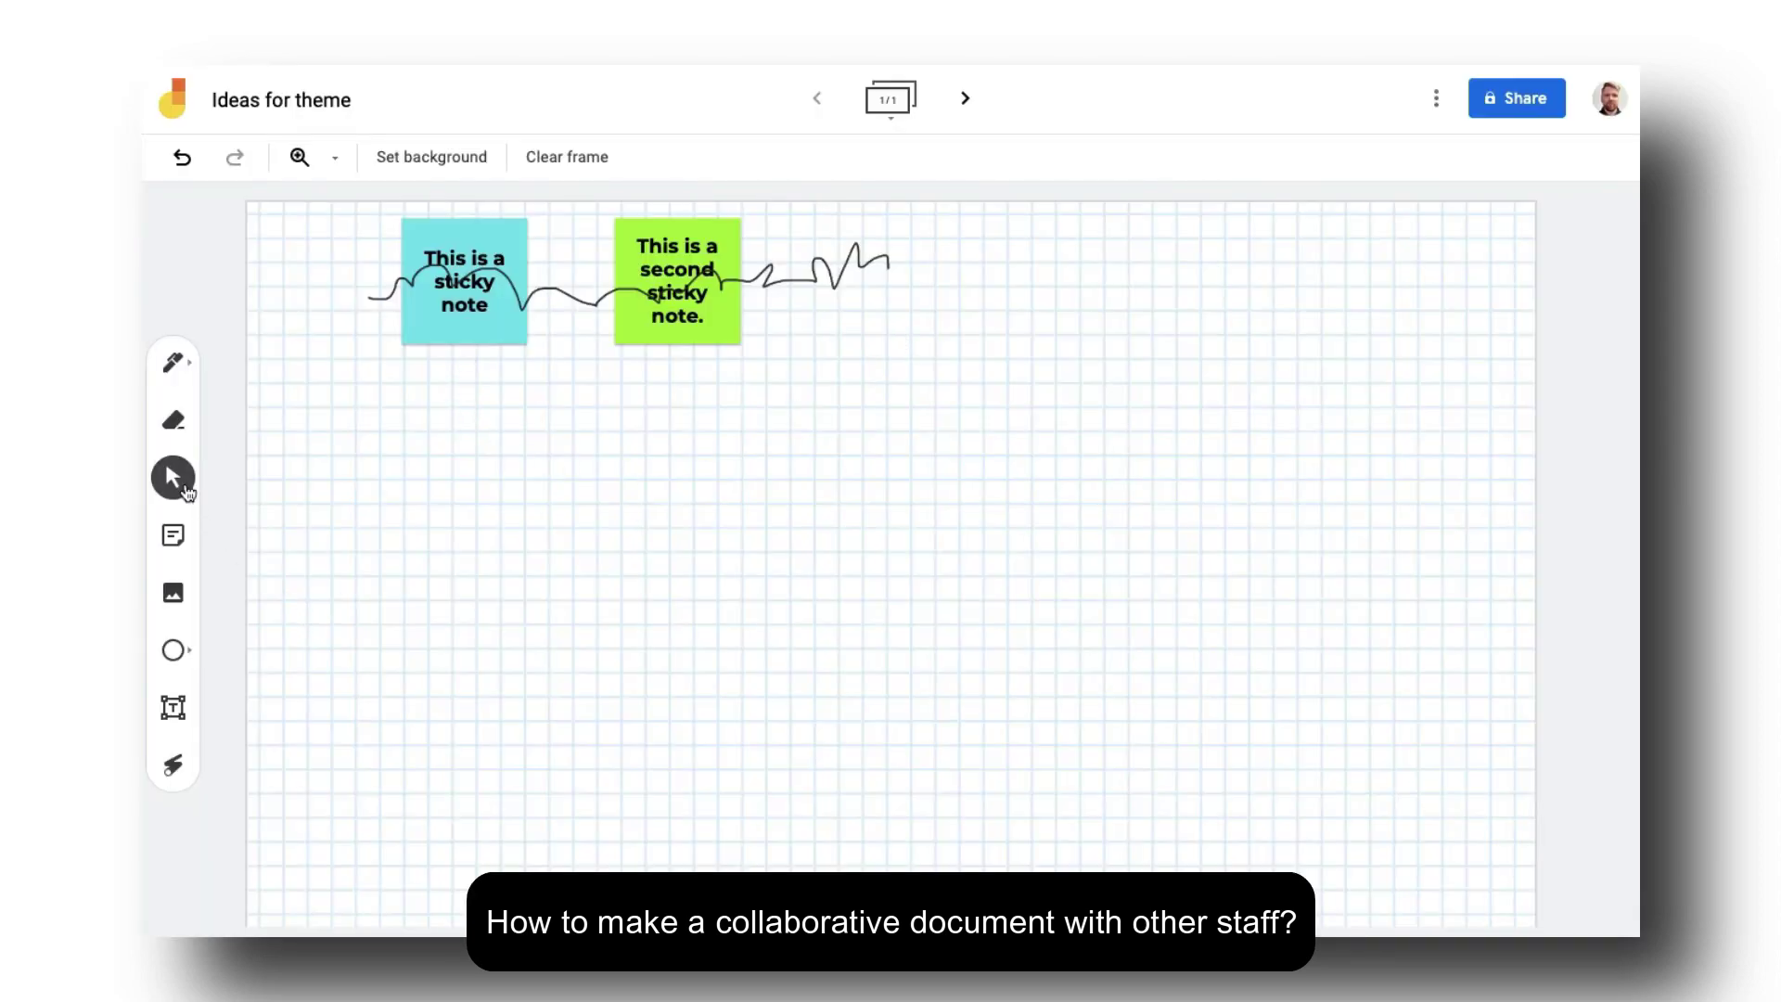
- Move the blue and green notes below the line, tilting each slightly
{"action": "left_click_drag", "start_coordinate": [484, 338], "coordinate": [432, 523]}
{"action": "left_click_drag", "start_coordinate": [303, 393], "coordinate": [292, 401]}
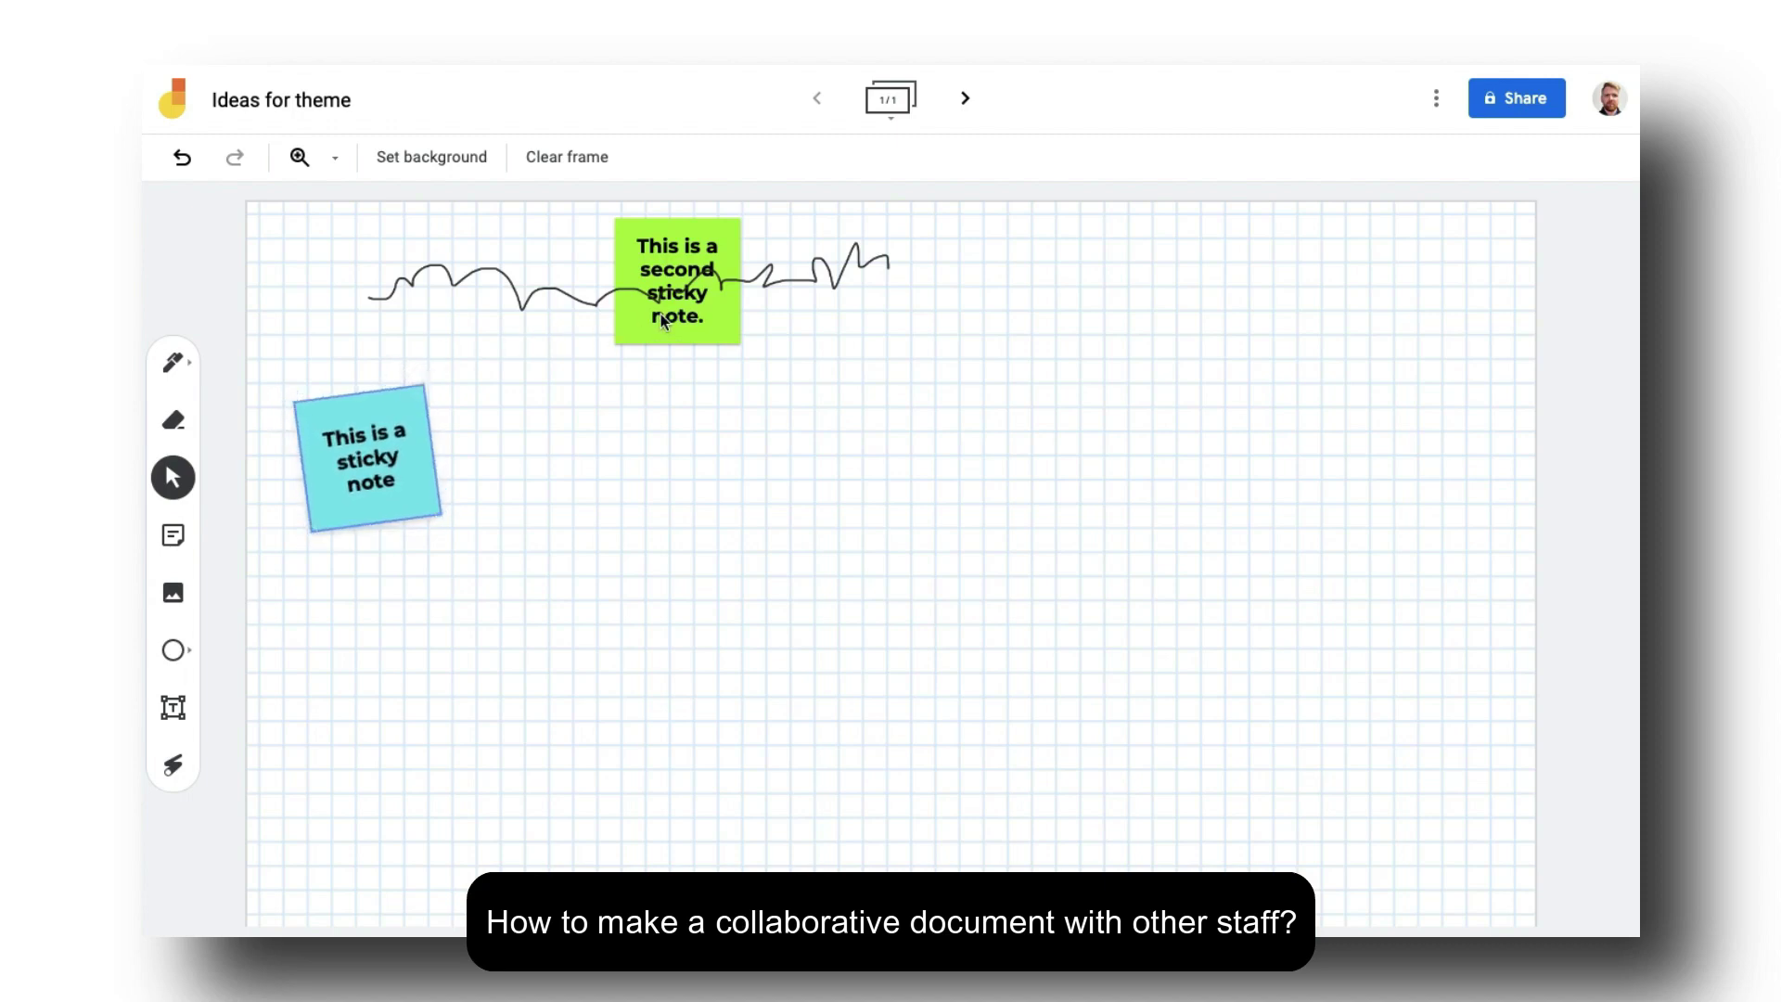
{"action": "left_click_drag", "start_coordinate": [644, 325], "coordinate": [590, 645]}
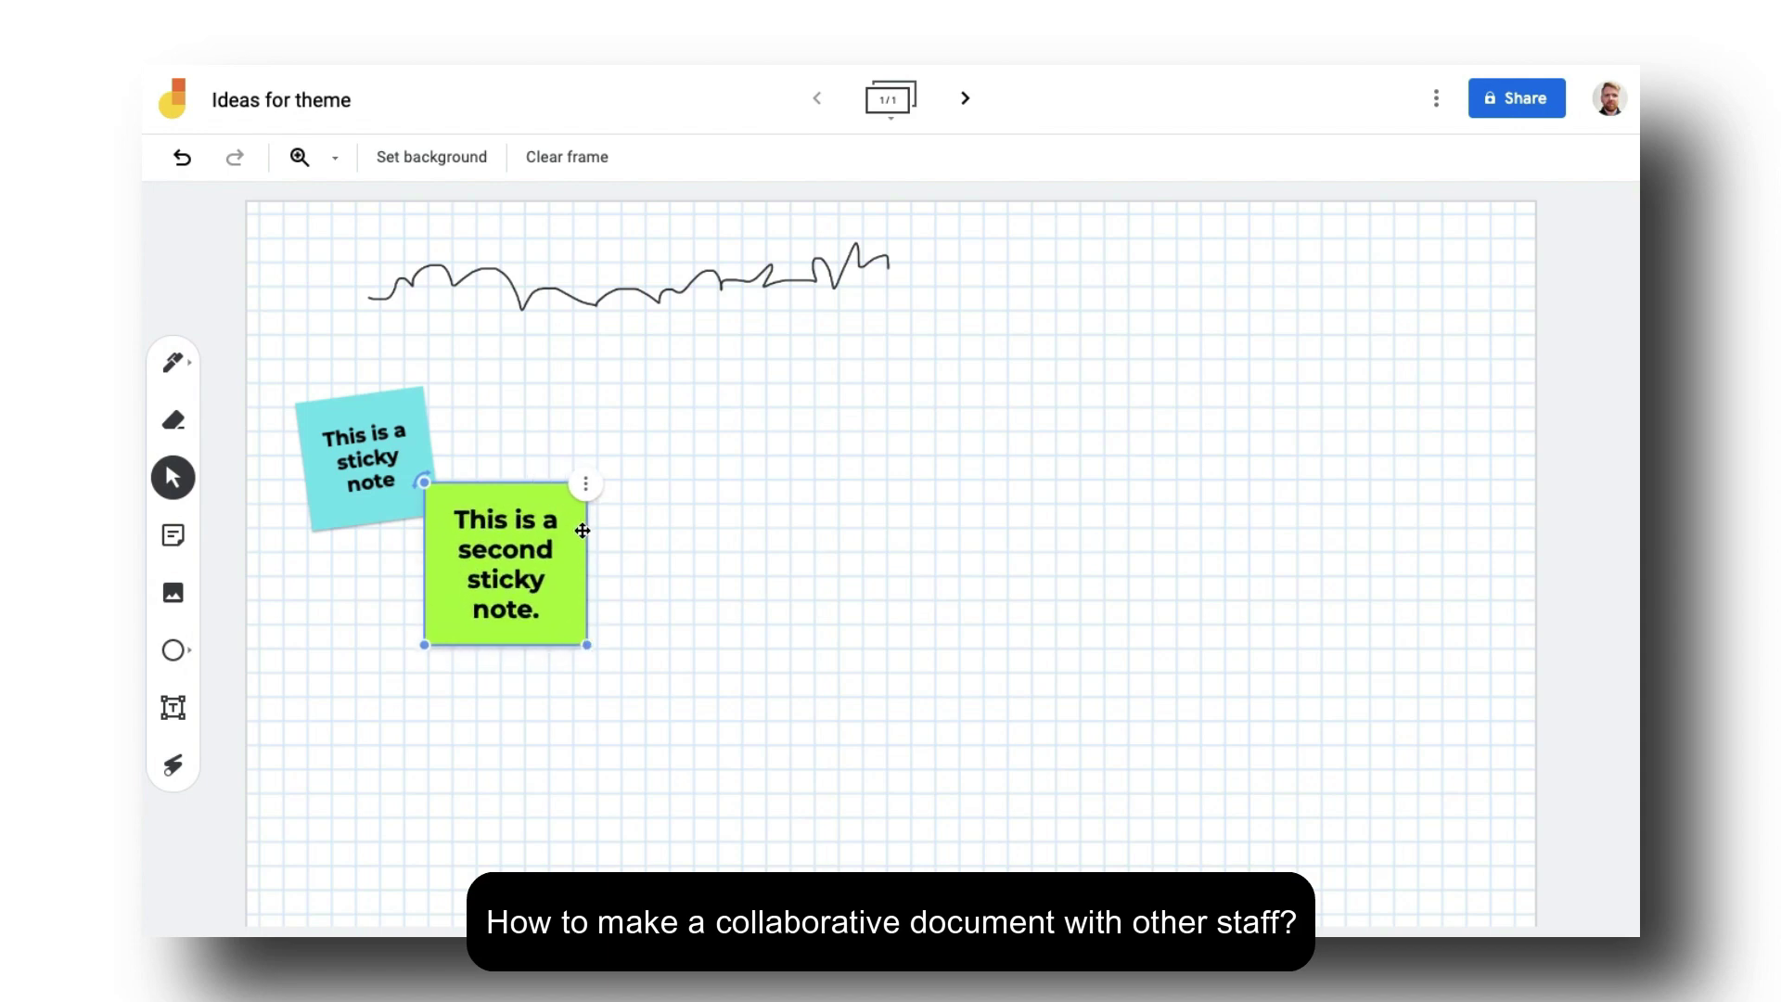
{"action": "left_click_drag", "start_coordinate": [424, 482], "coordinate": [436, 473]}
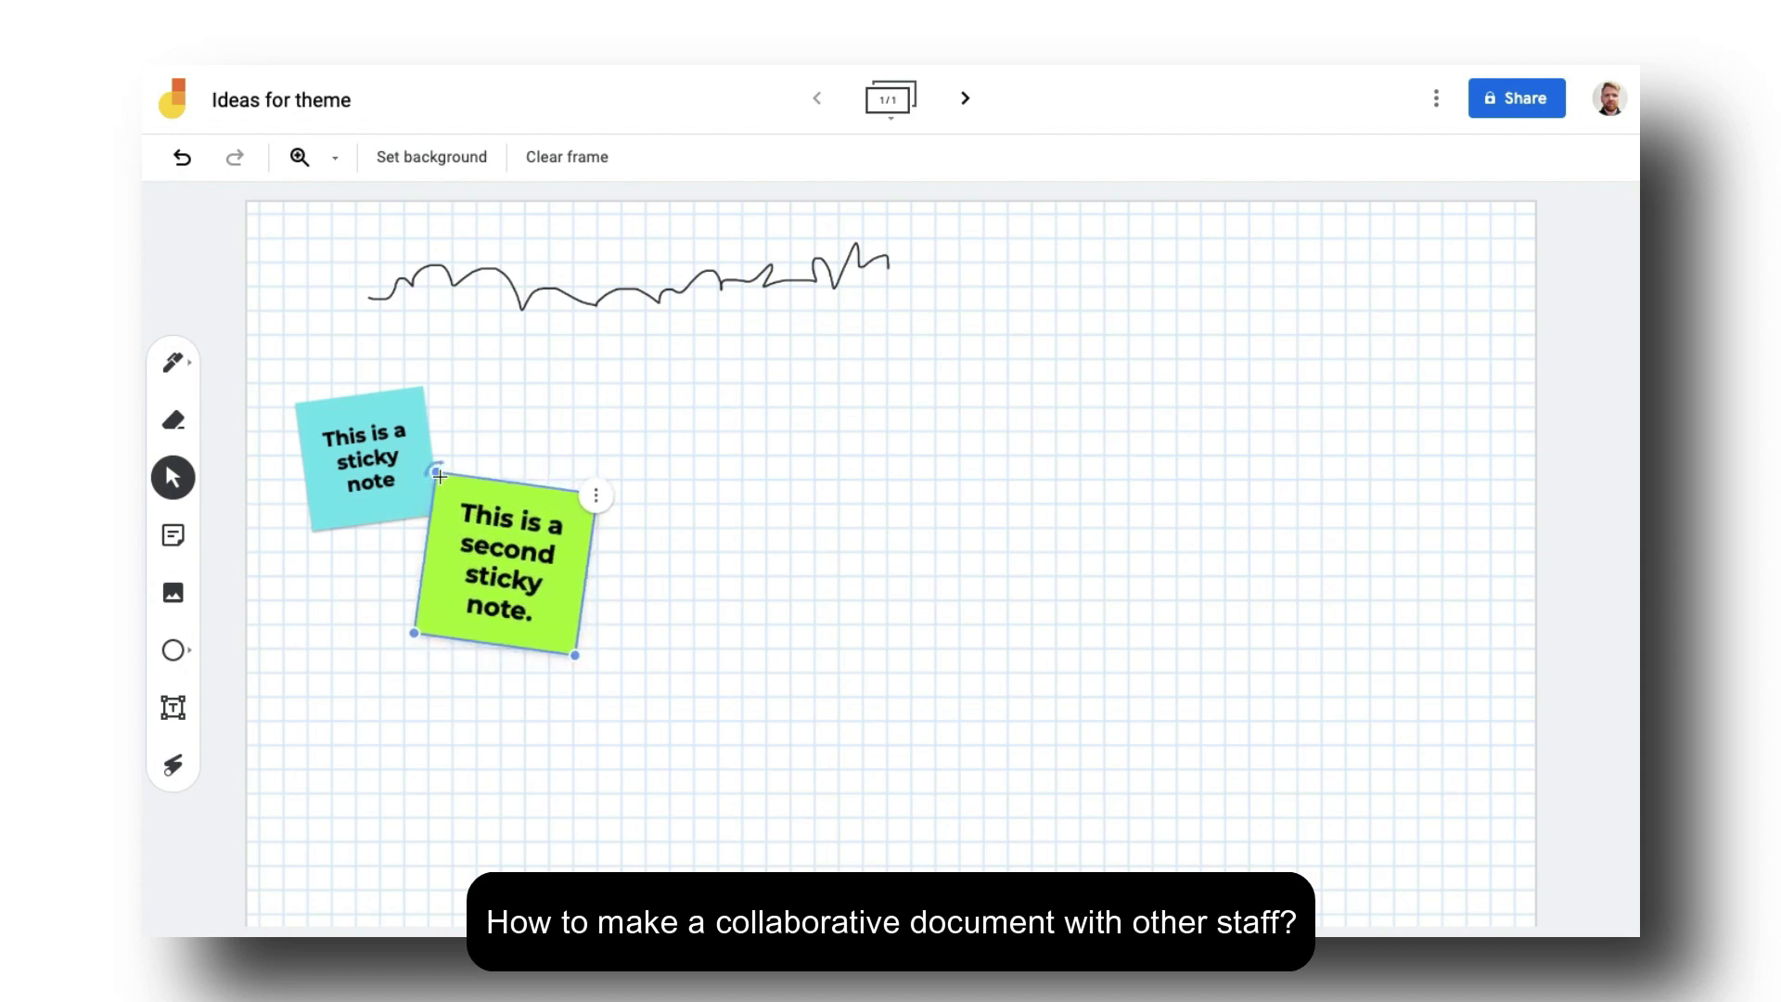
- Send the green note behind the blue note and nudge it up-left
{"action": "left_click", "coordinate": [594, 498]}
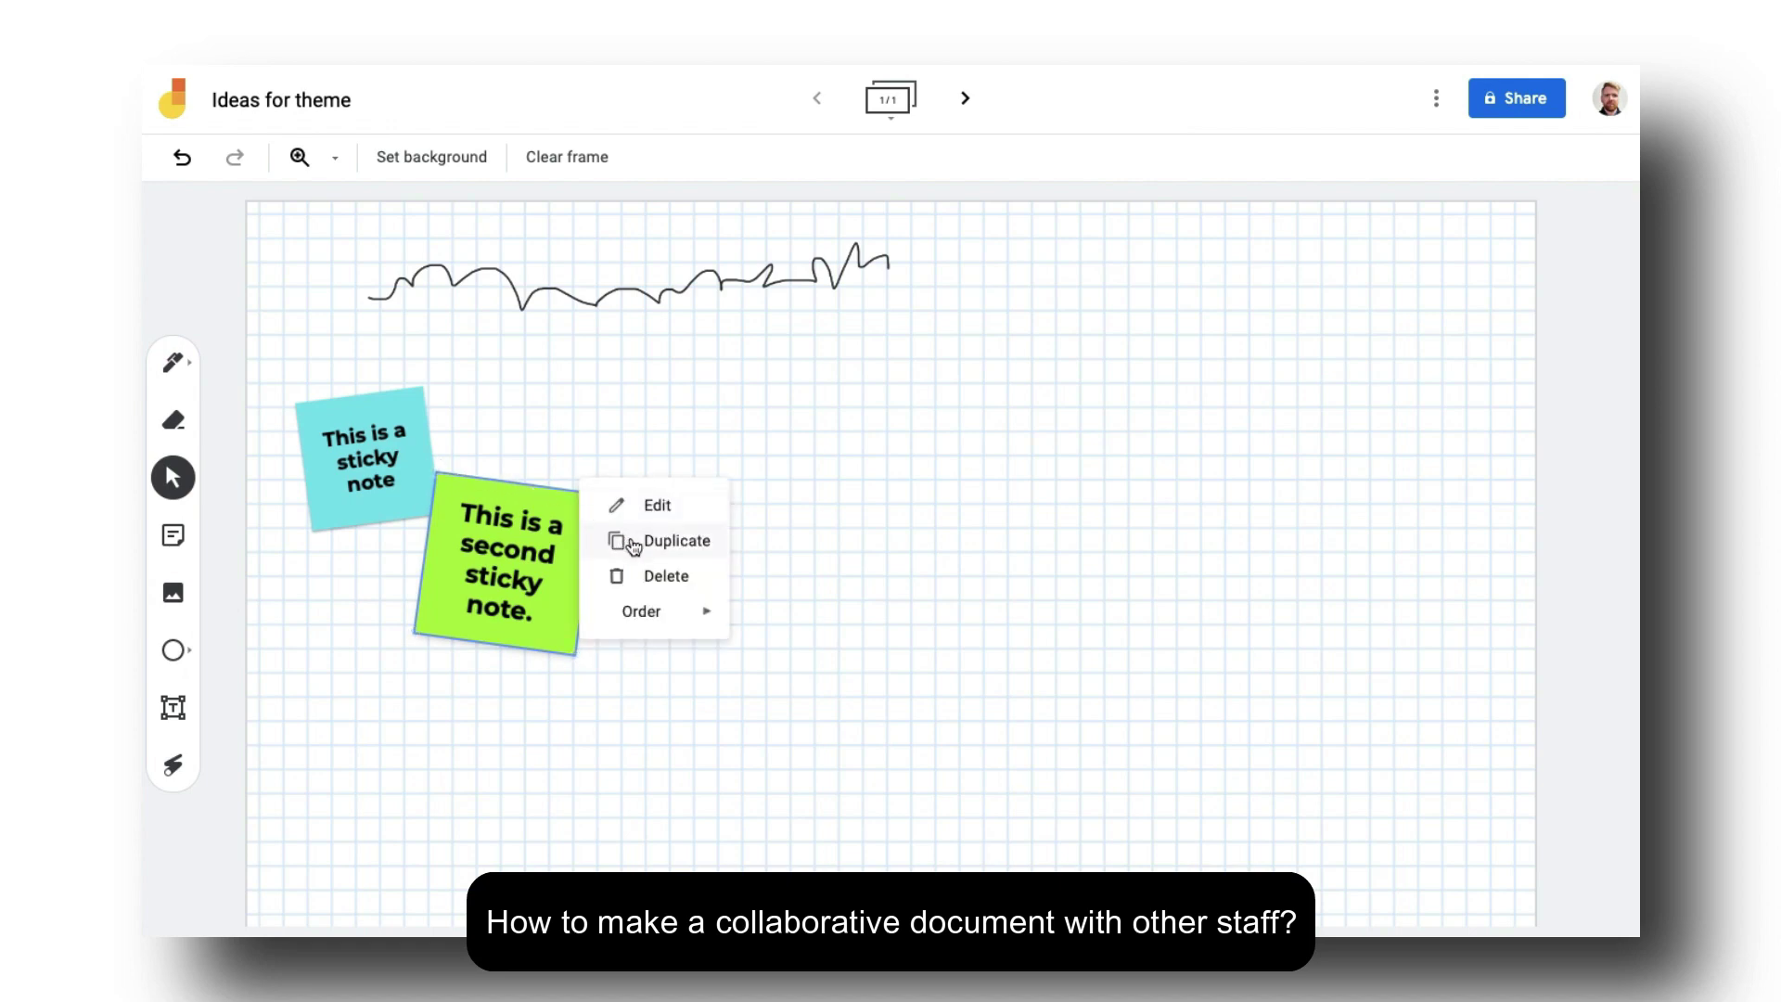
{"action": "mouse_move", "coordinate": [669, 615]}
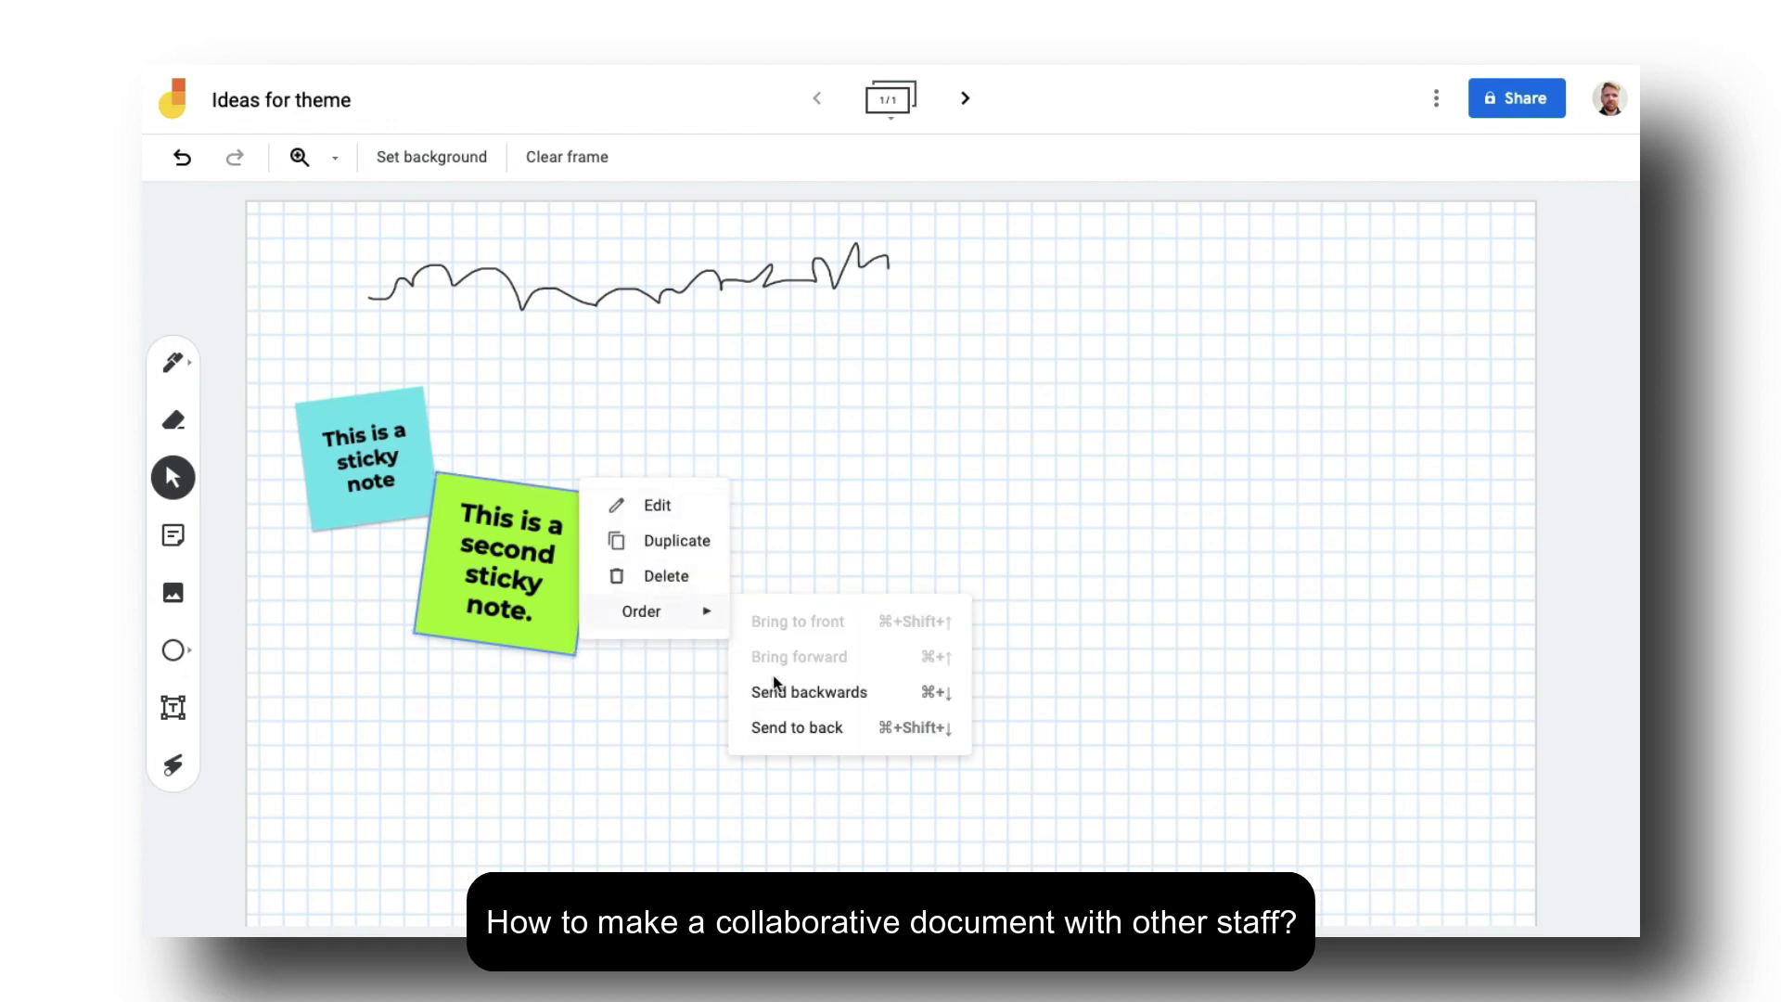
{"action": "left_click", "coordinate": [786, 727]}
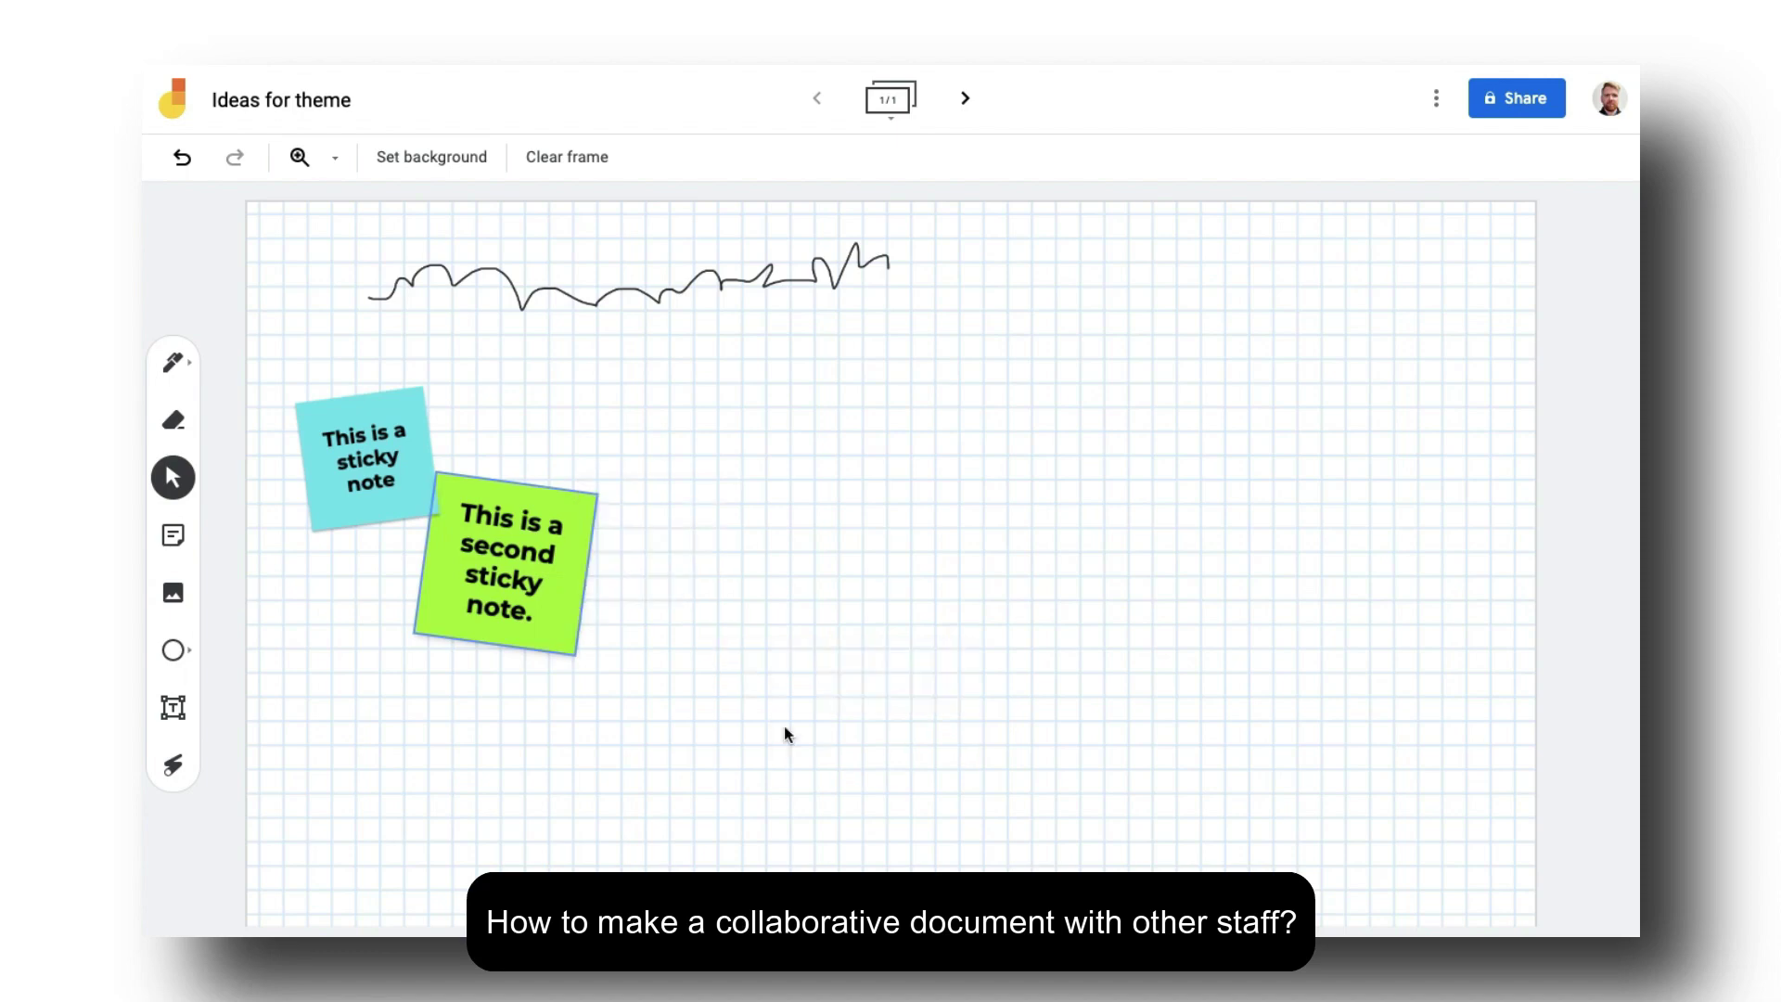
{"action": "left_click", "coordinate": [629, 453]}
{"action": "left_click_drag", "start_coordinate": [555, 581], "coordinate": [542, 567]}
{"action": "left_click", "coordinate": [689, 521]}
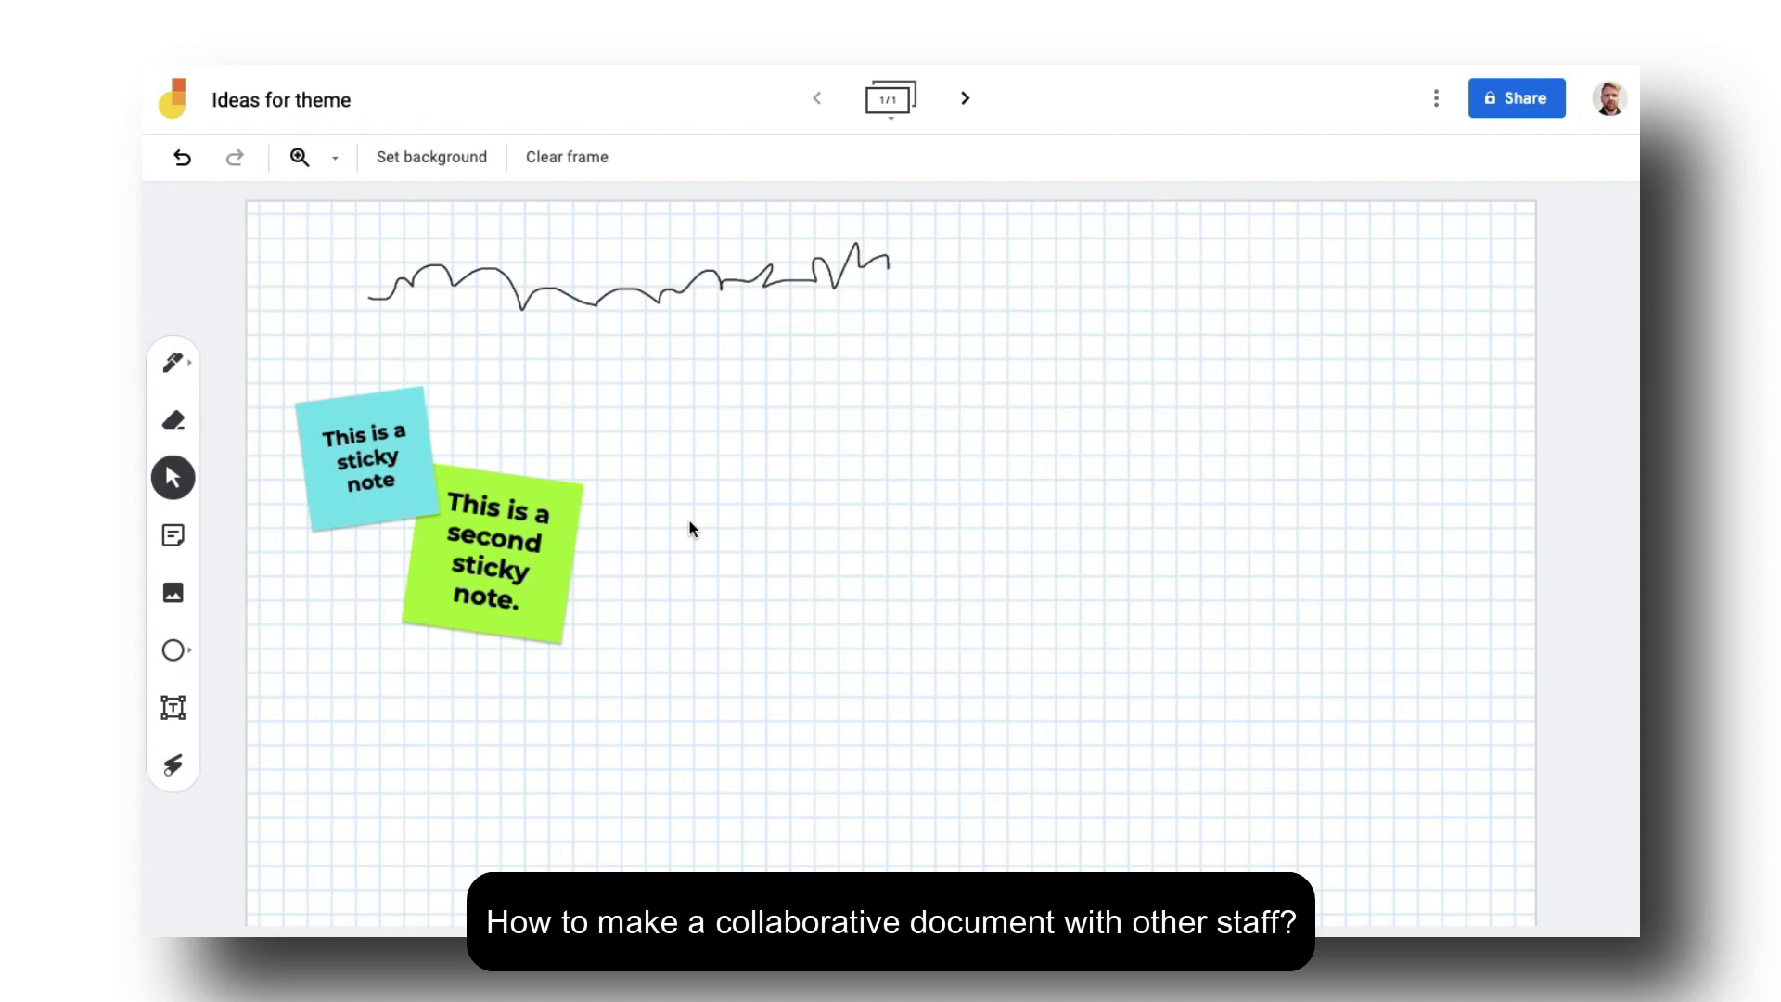
- Search Google Images for 'space' and insert the cat-astronaut picture onto the board
{"action": "left_click", "coordinate": [175, 595]}
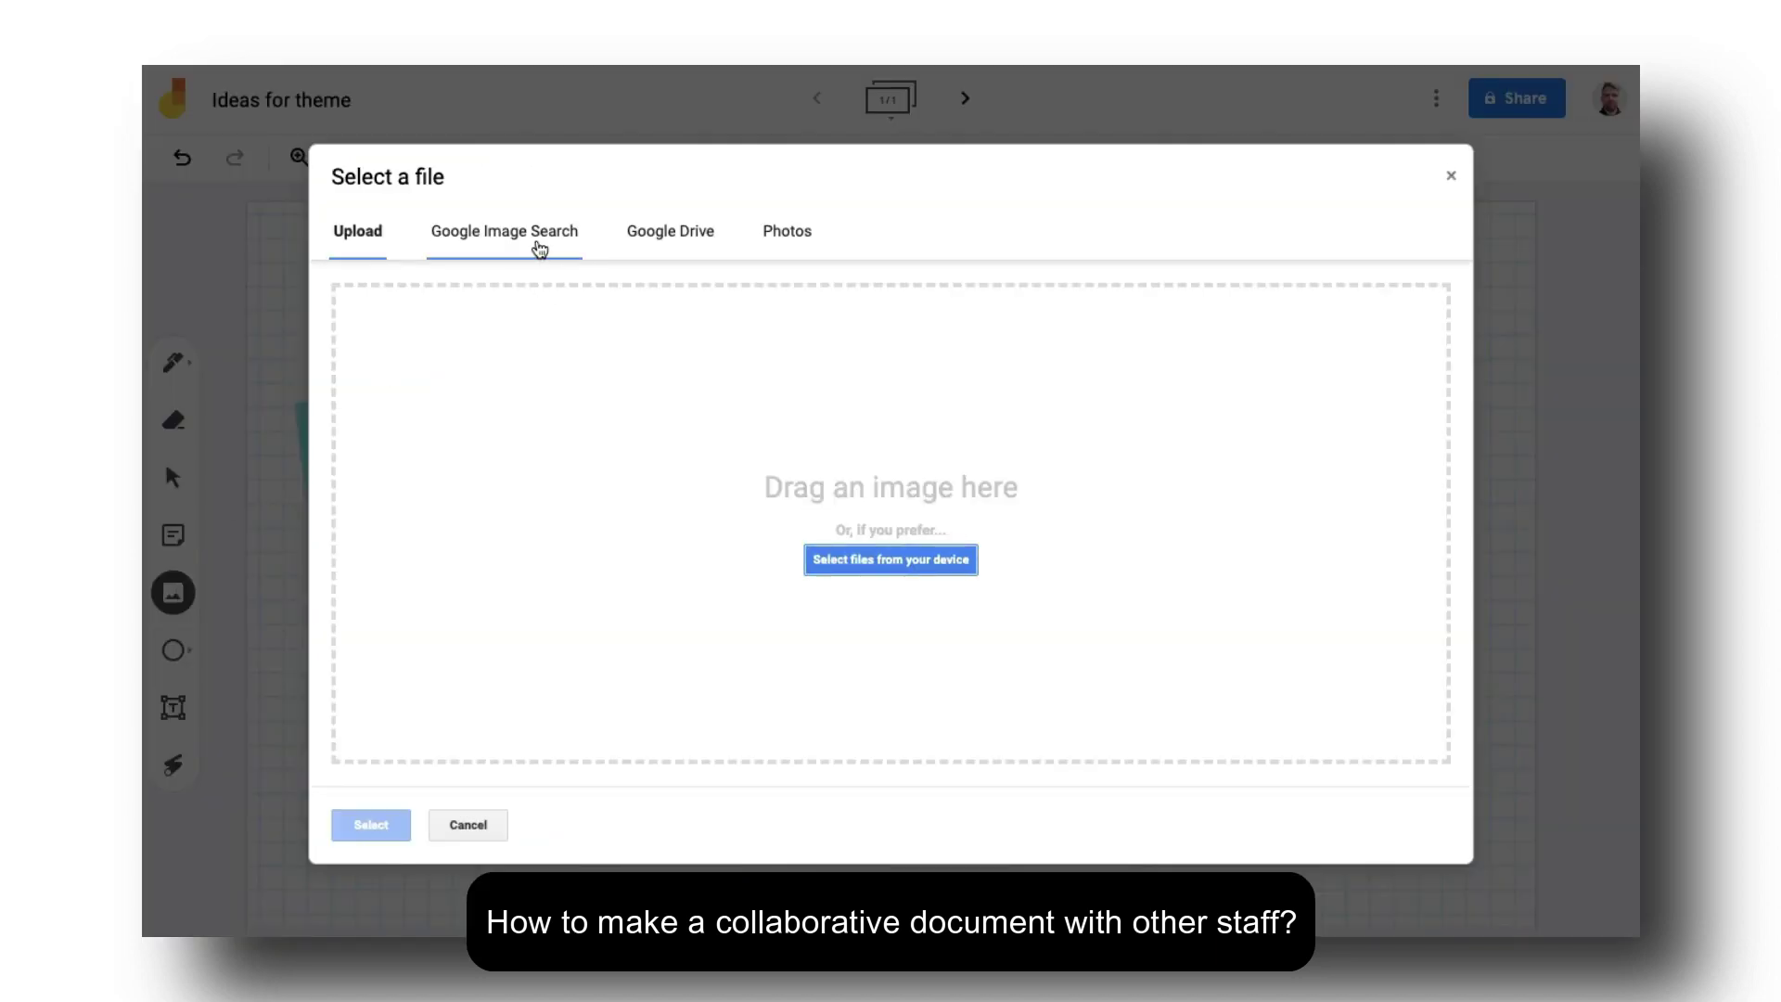
{"action": "left_click", "coordinate": [538, 245]}
{"action": "type", "text": "space"}
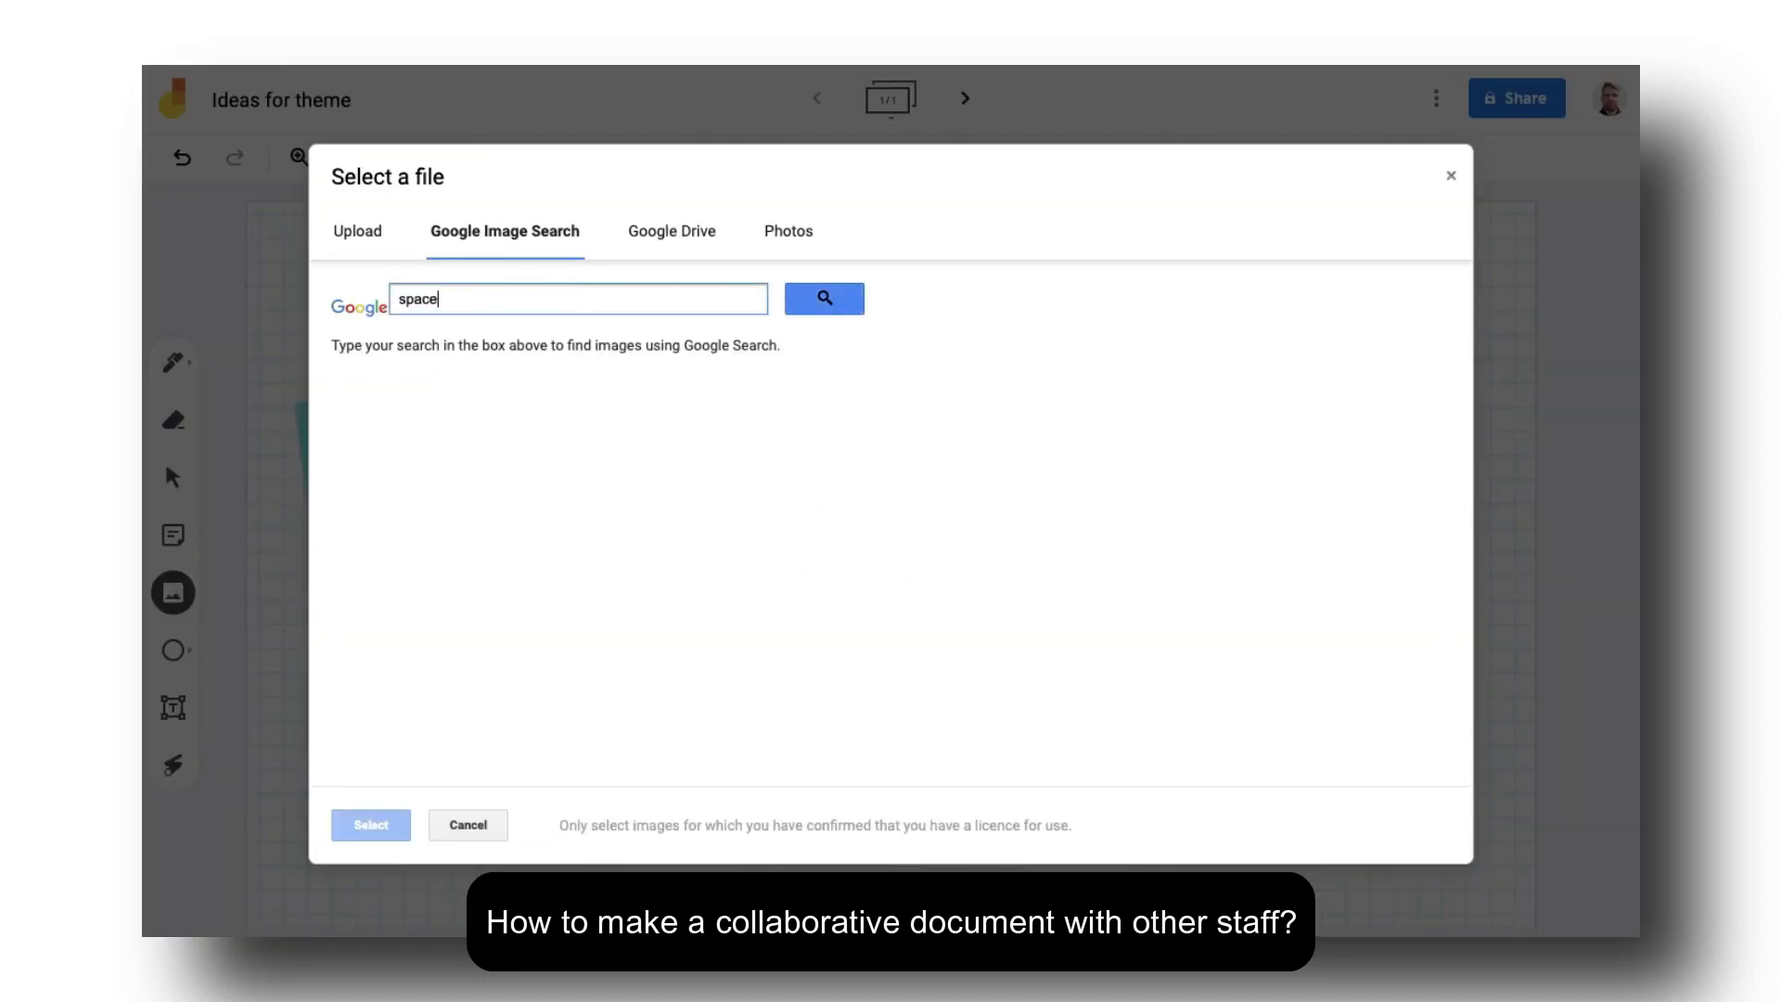
{"action": "left_click", "coordinate": [823, 298]}
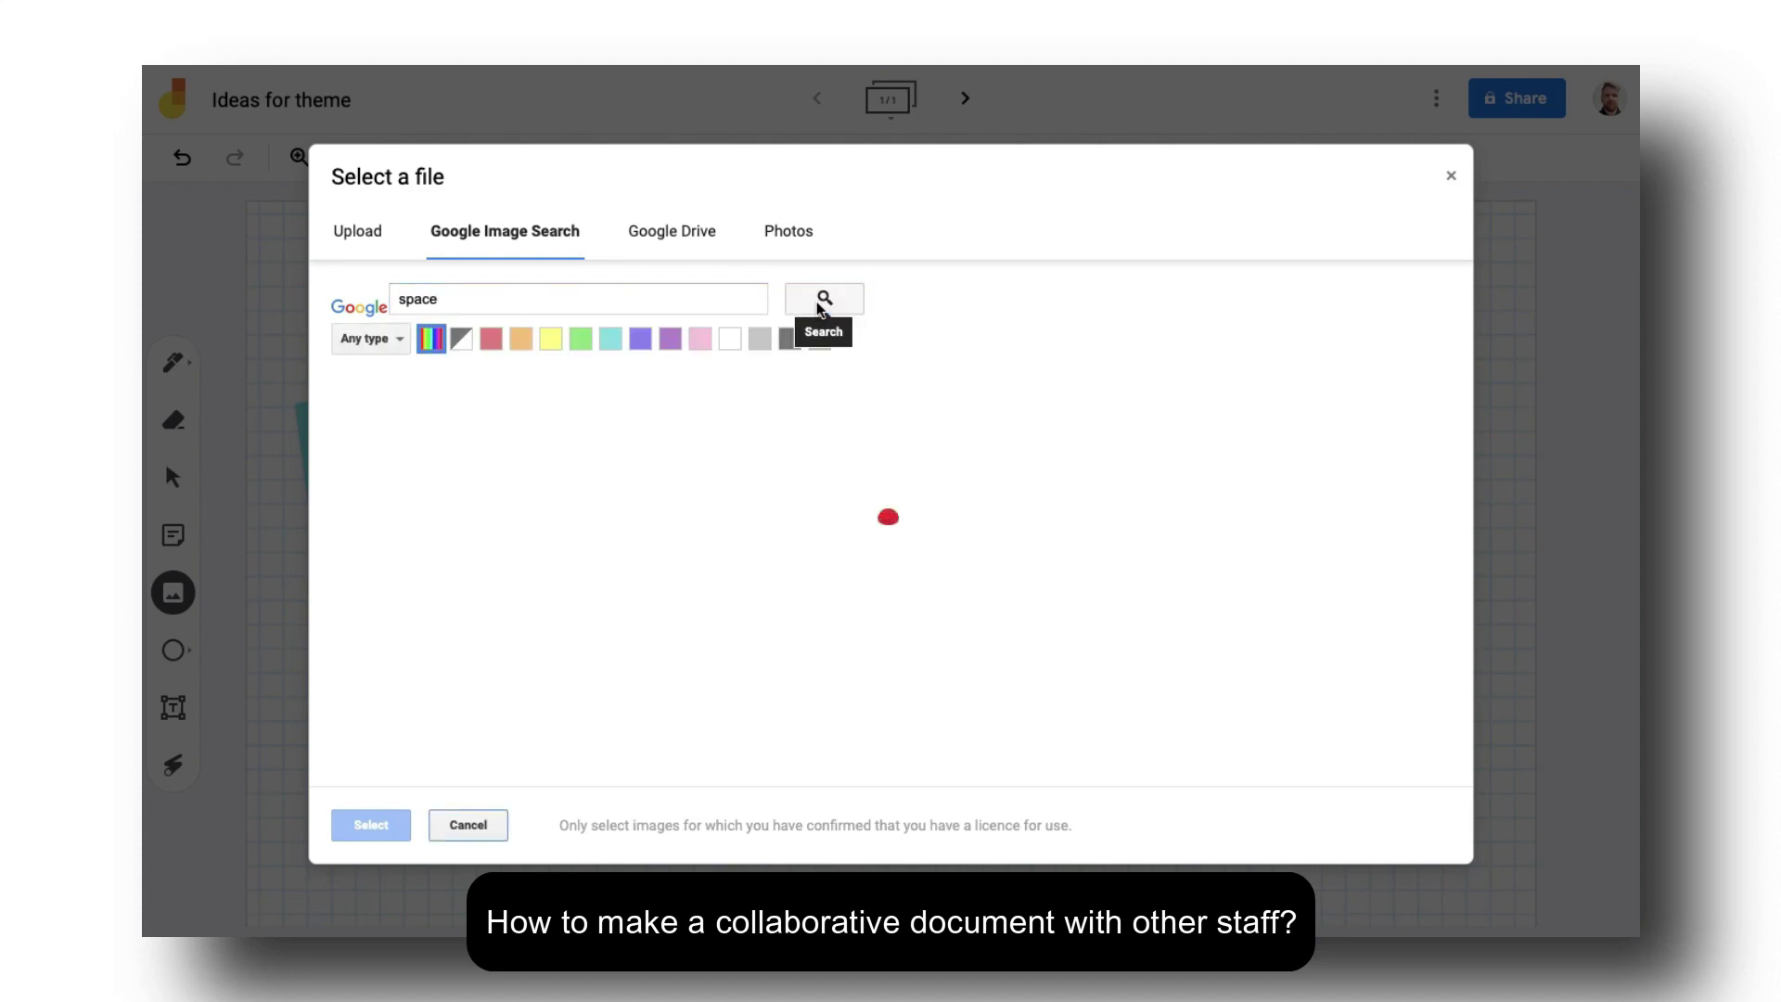
{"action": "scroll", "coordinate": [832, 441], "scroll_direction": "down", "scroll_amount": 3}
{"action": "scroll", "coordinate": [831, 442], "scroll_direction": "down", "scroll_amount": 4}
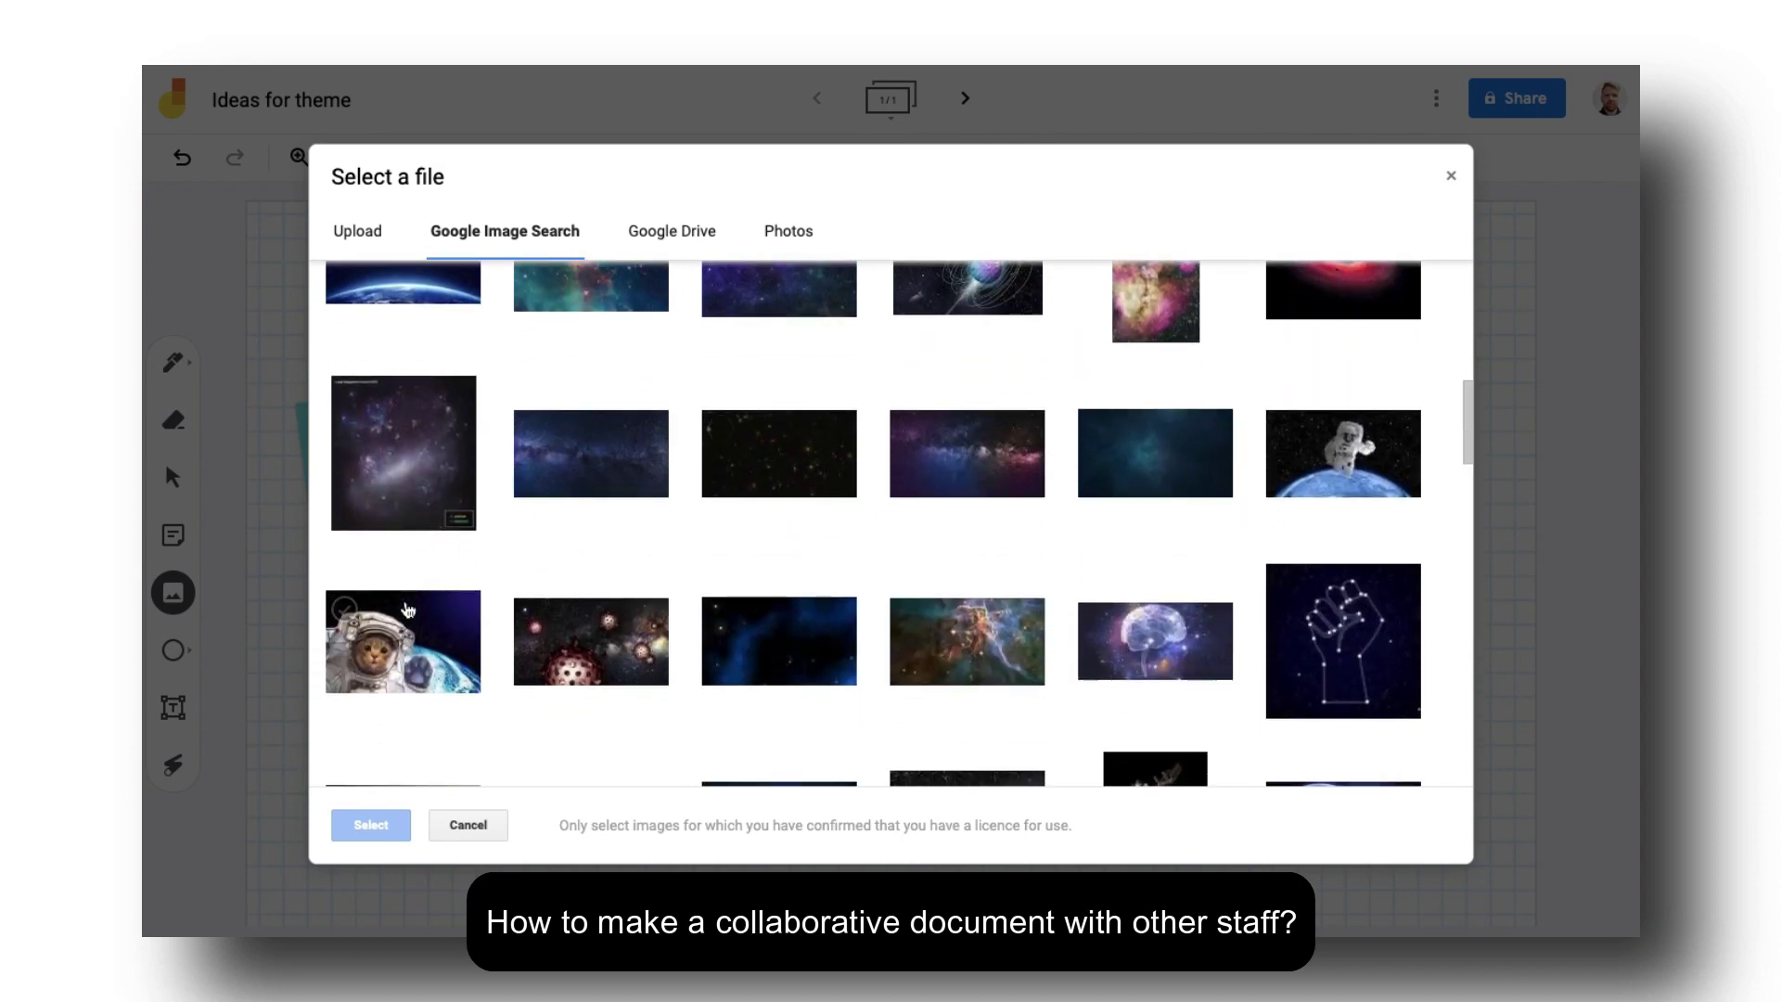
{"action": "left_click", "coordinate": [400, 642]}
{"action": "left_click", "coordinate": [371, 825]}
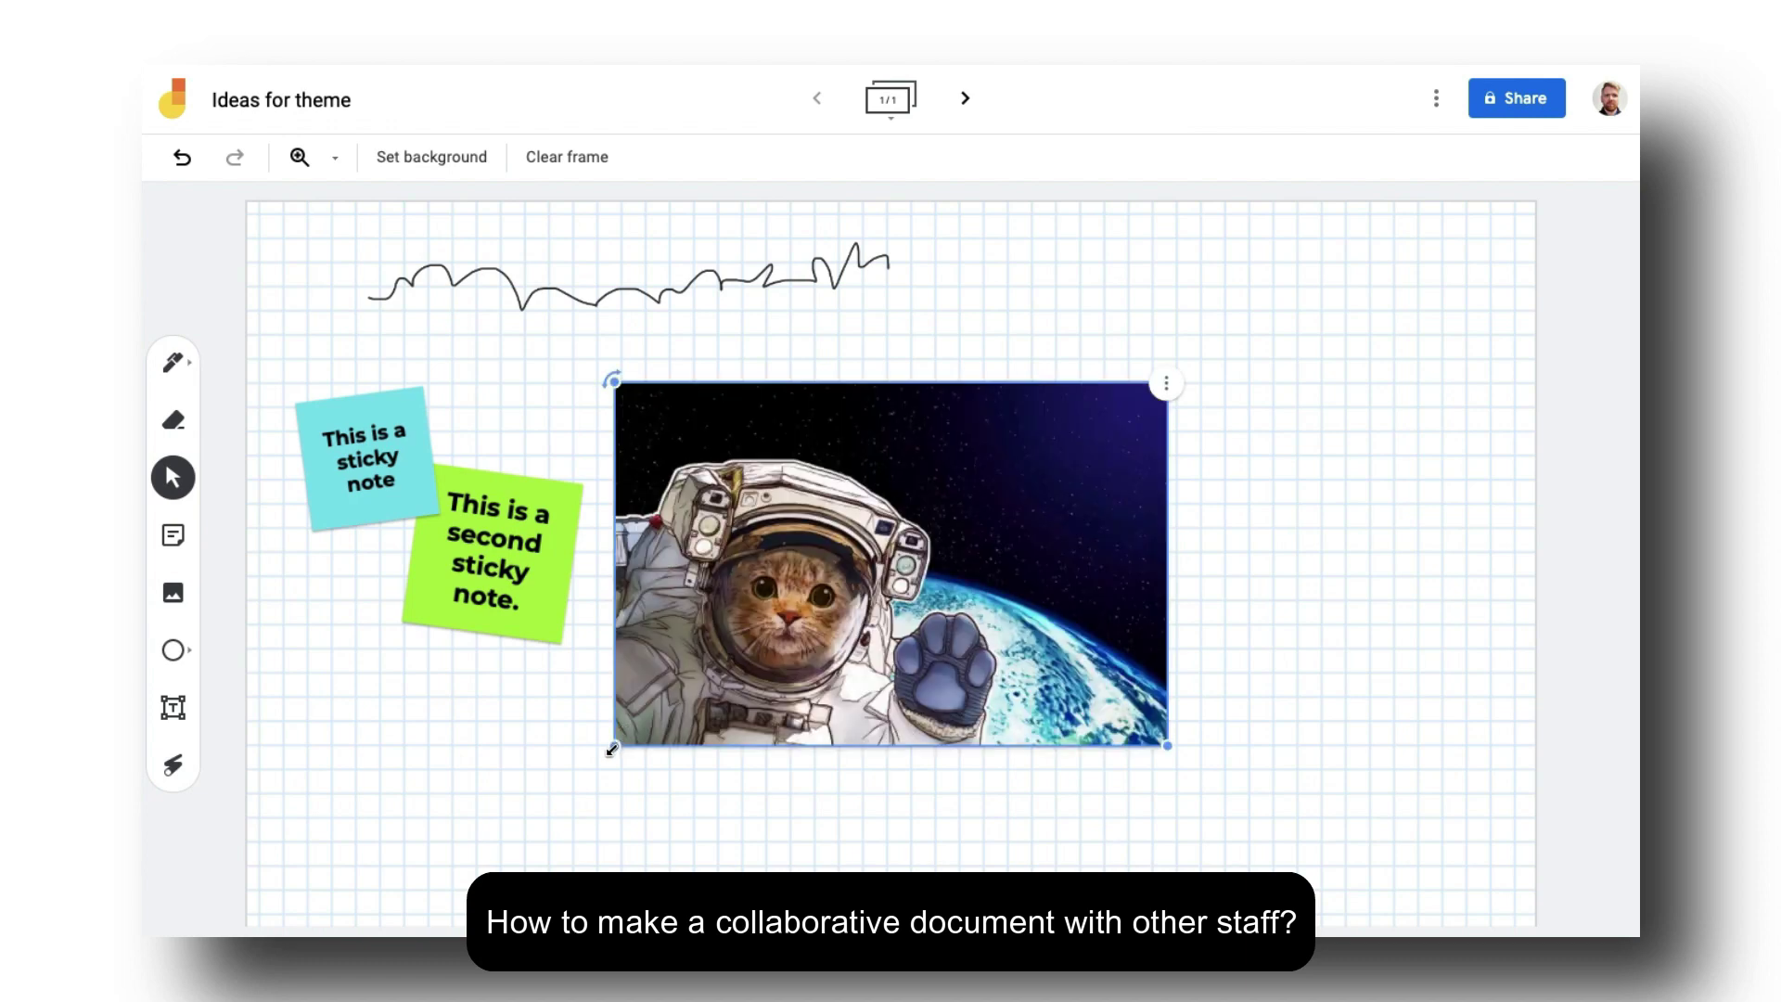
- Shrink the cat-astronaut picture, move it to the top right and tilt it counter-clockwise
{"action": "left_click_drag", "start_coordinate": [611, 748], "coordinate": [885, 557]}
{"action": "left_click_drag", "start_coordinate": [991, 484], "coordinate": [1096, 320]}
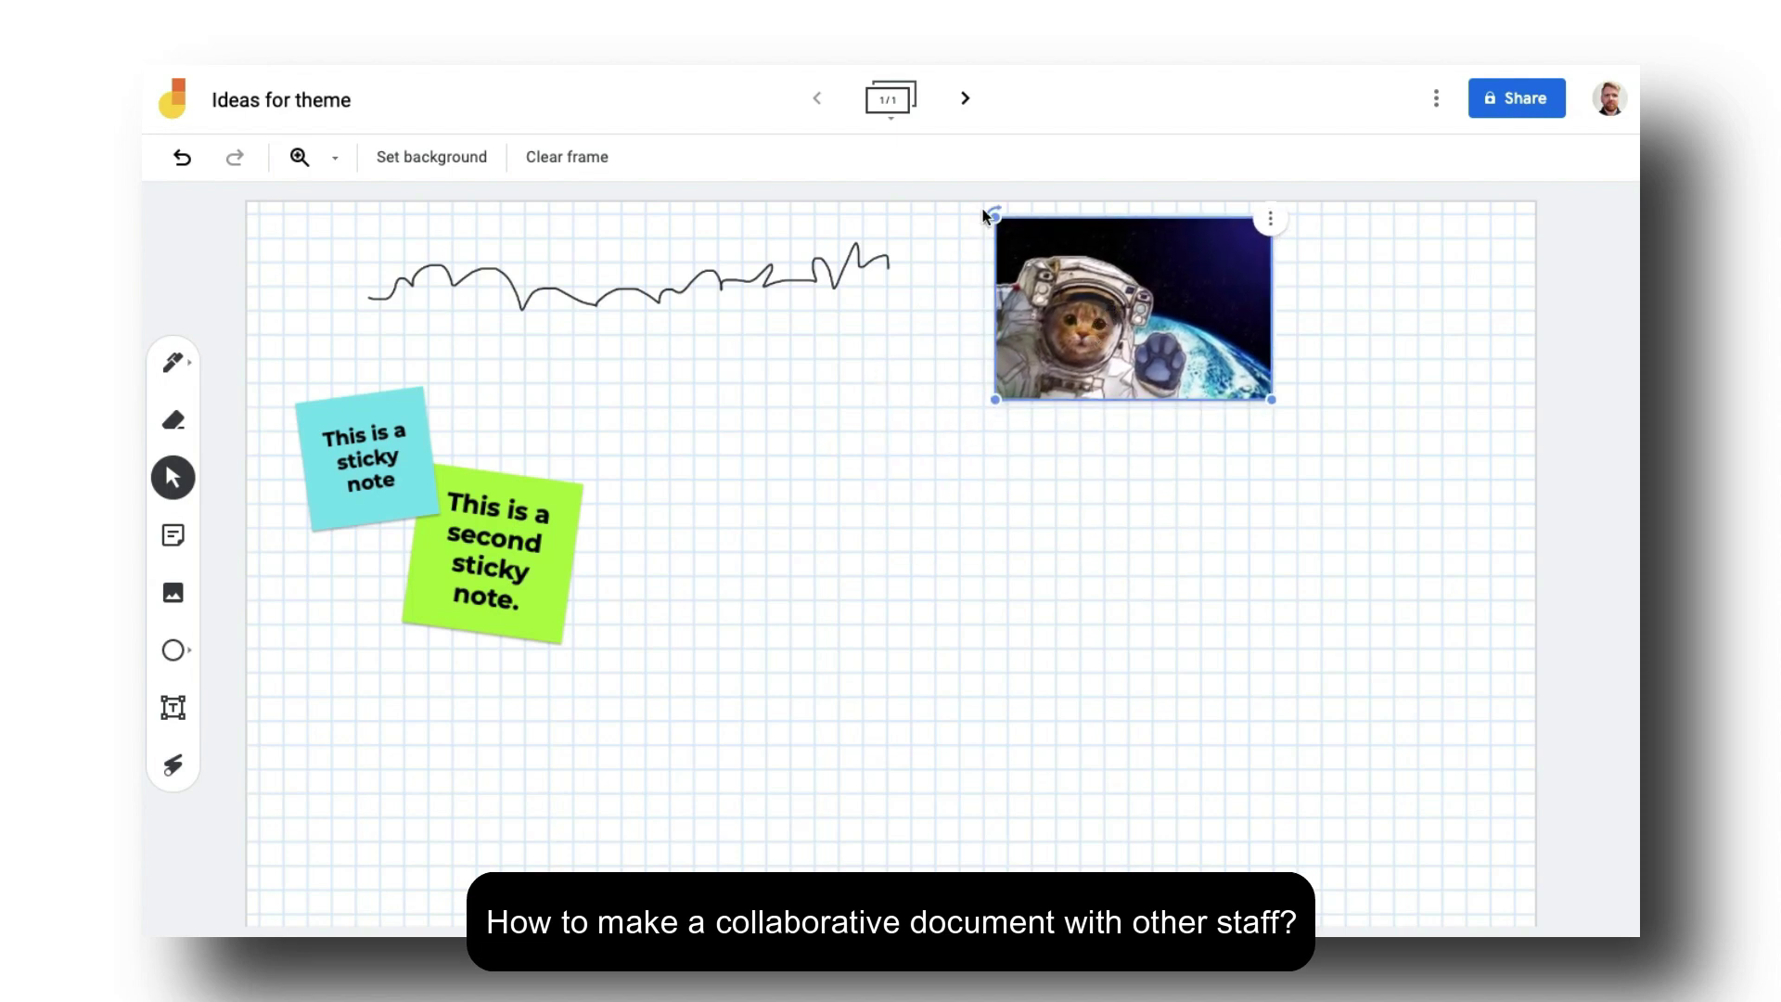
{"action": "left_click_drag", "start_coordinate": [986, 212], "coordinate": [932, 304]}
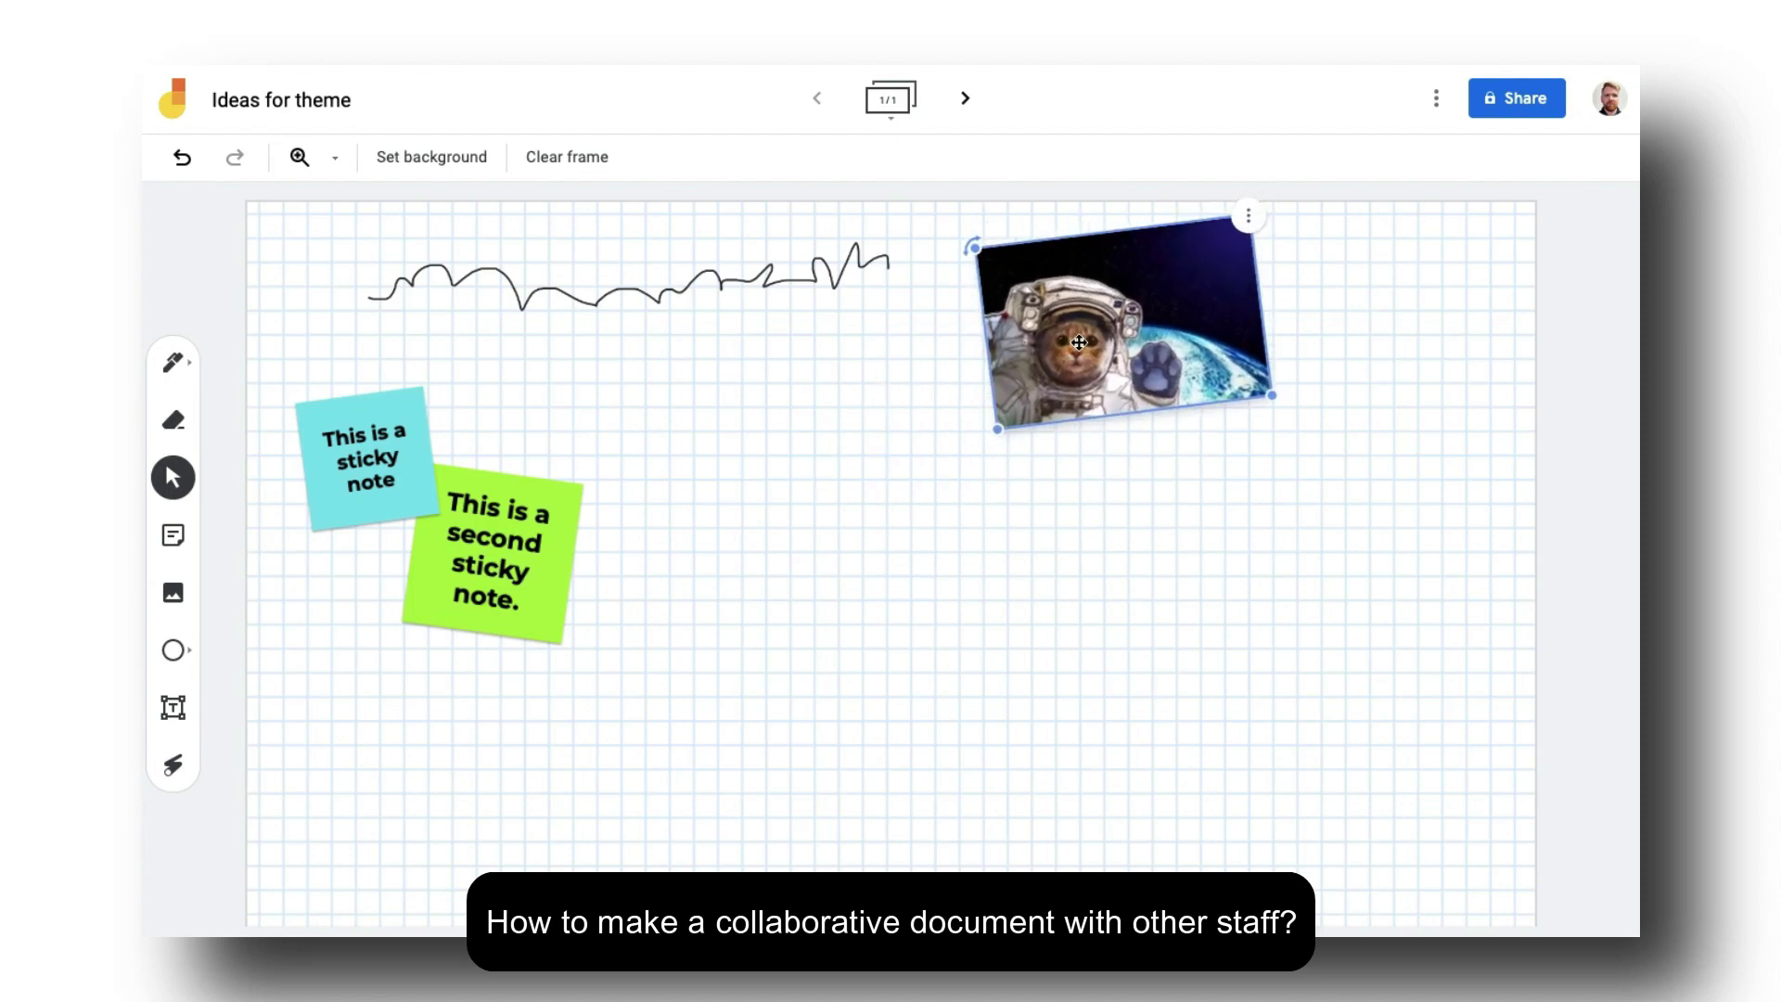
{"action": "left_click", "coordinate": [731, 424]}
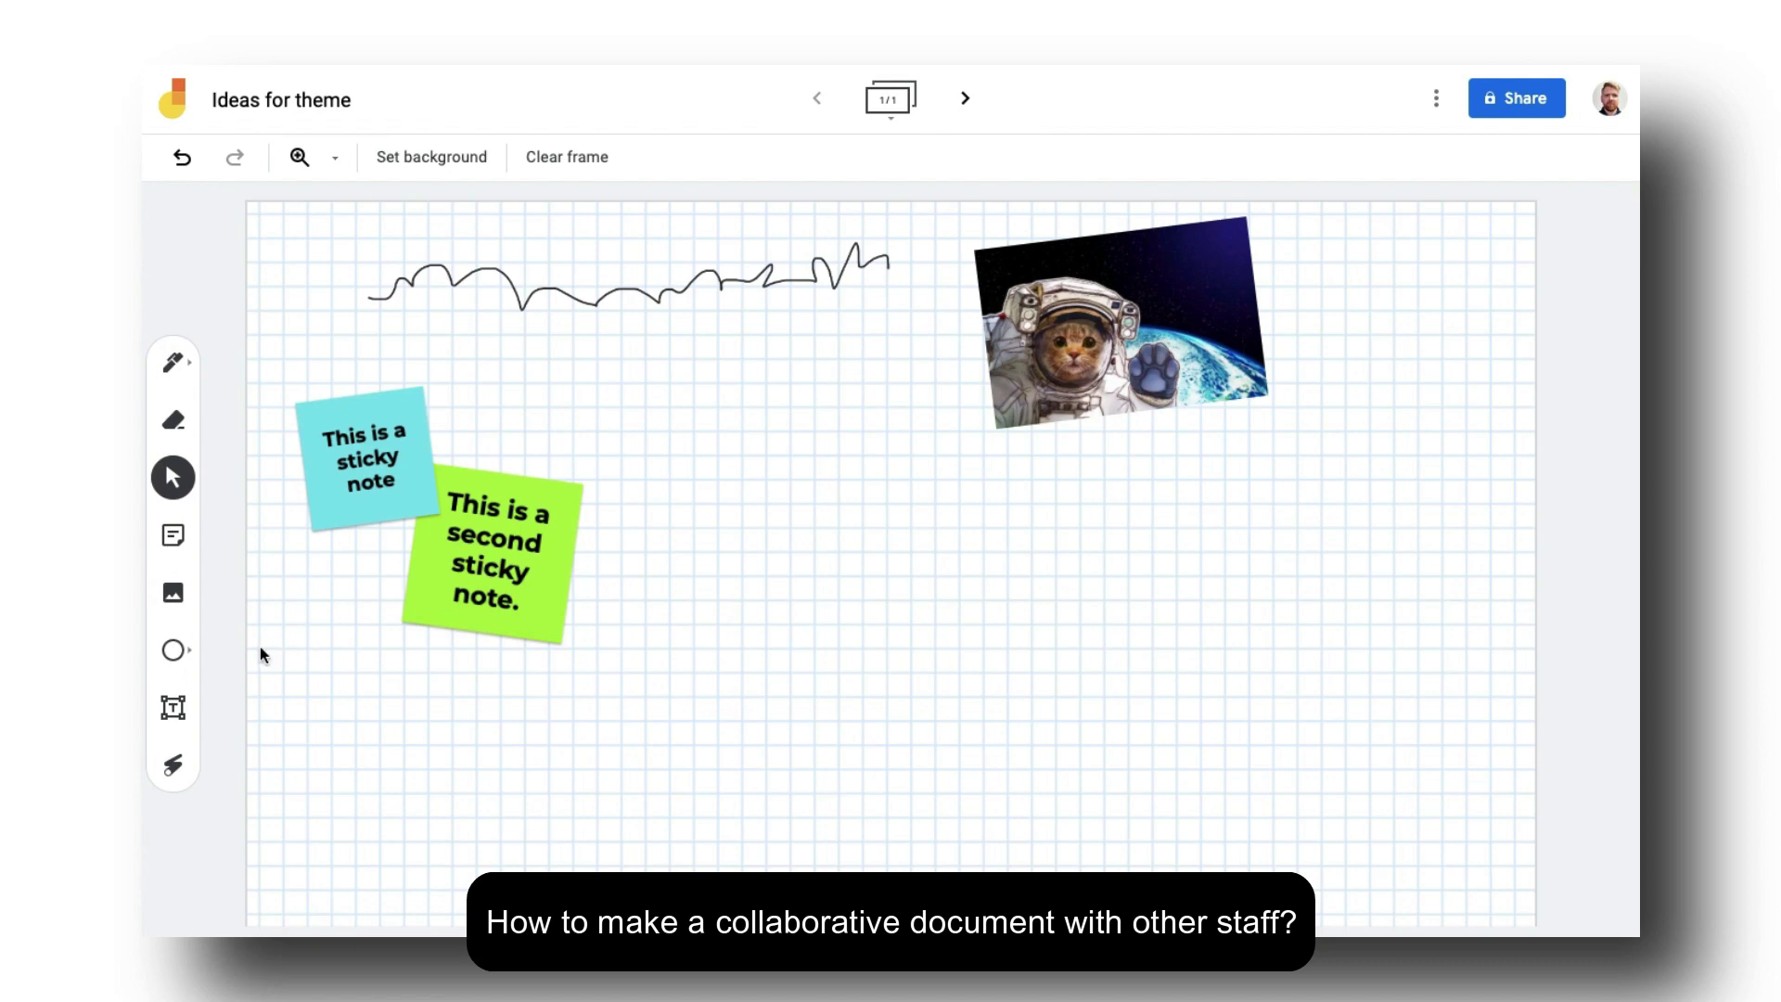
- Draw a triangle near the board centre, tilt it slightly and fill it pink
{"action": "left_click", "coordinate": [185, 658]}
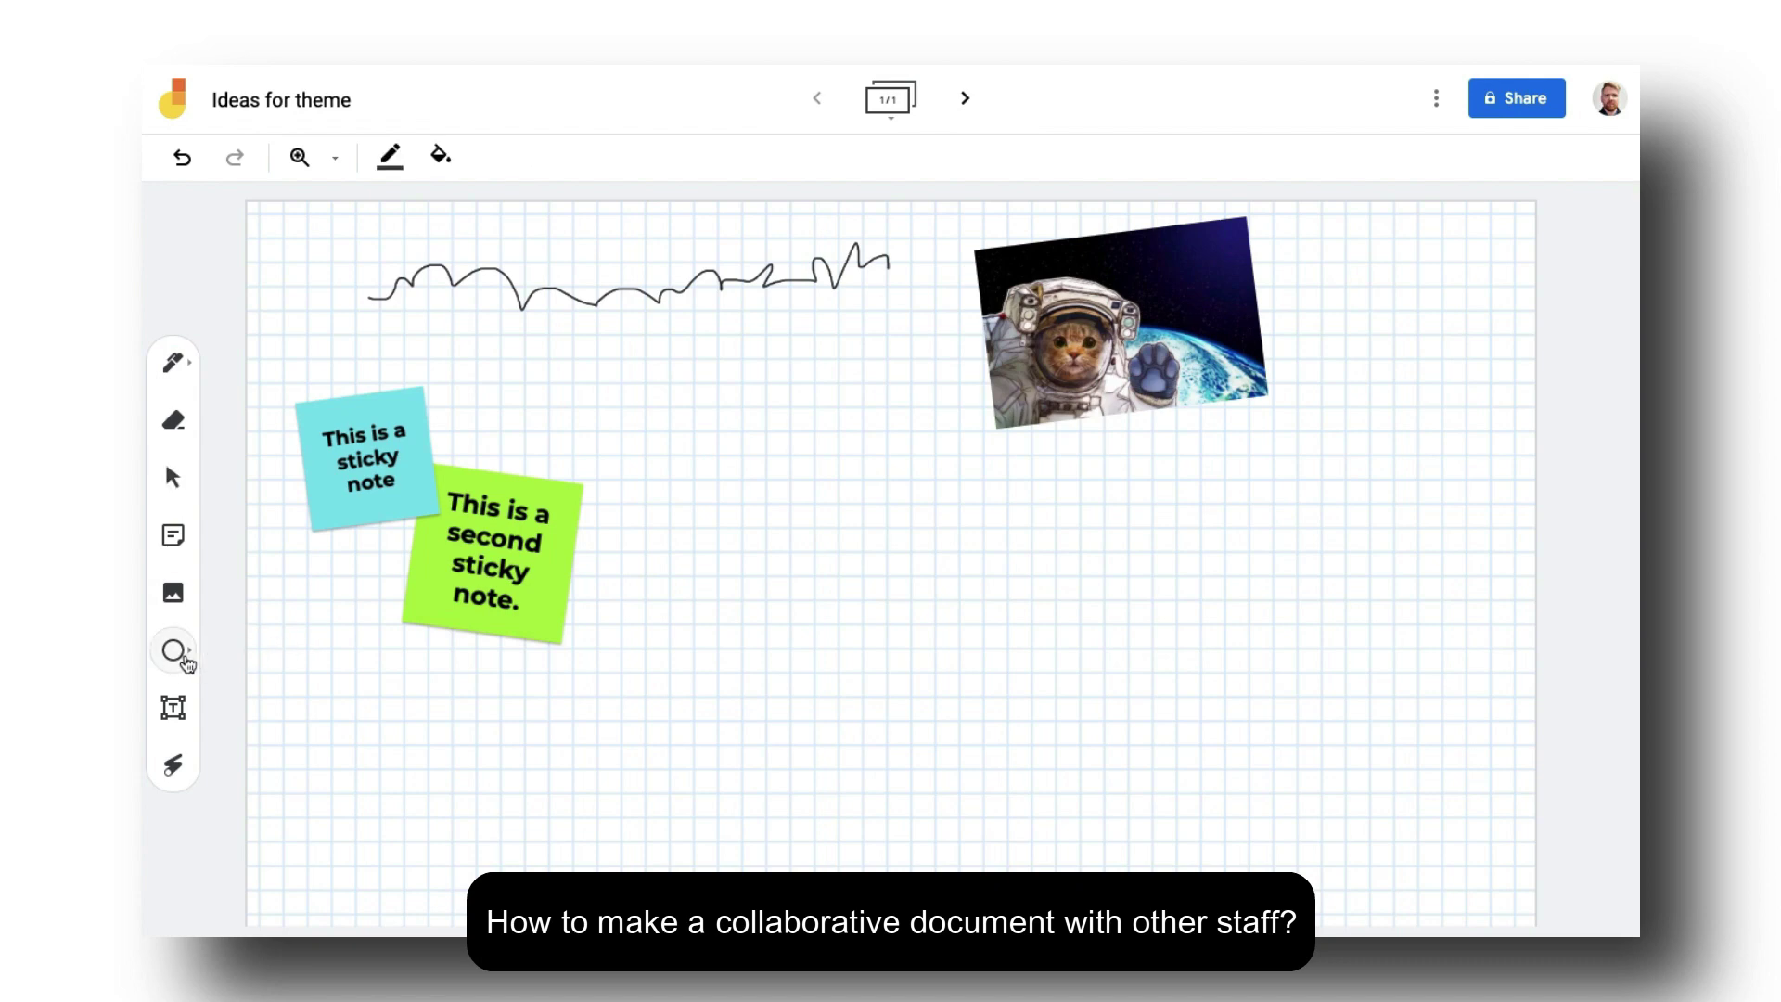
{"action": "left_click", "coordinate": [187, 658]}
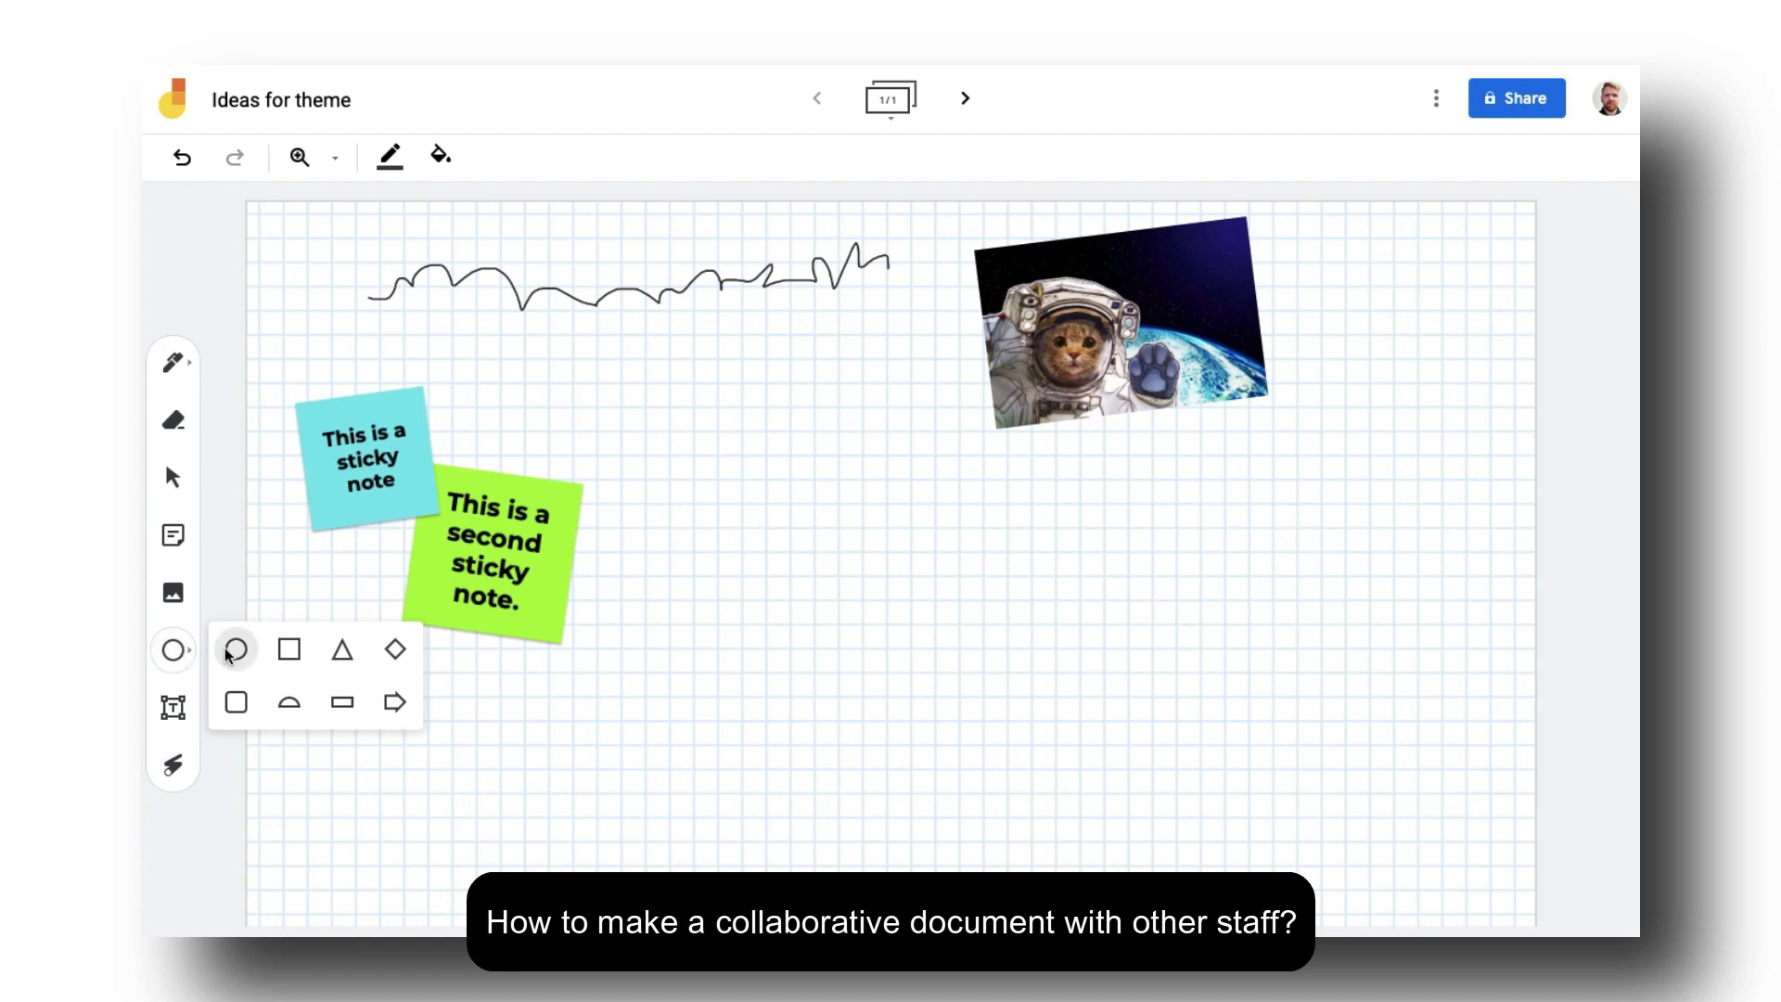
{"action": "left_click", "coordinate": [343, 650]}
{"action": "mouse_move", "coordinate": [805, 360]}
{"action": "left_mouse_down"}
{"action": "mouse_move", "coordinate": [946, 531]}
{"action": "mouse_move", "coordinate": [1001, 551]}
{"action": "left_mouse_up"}
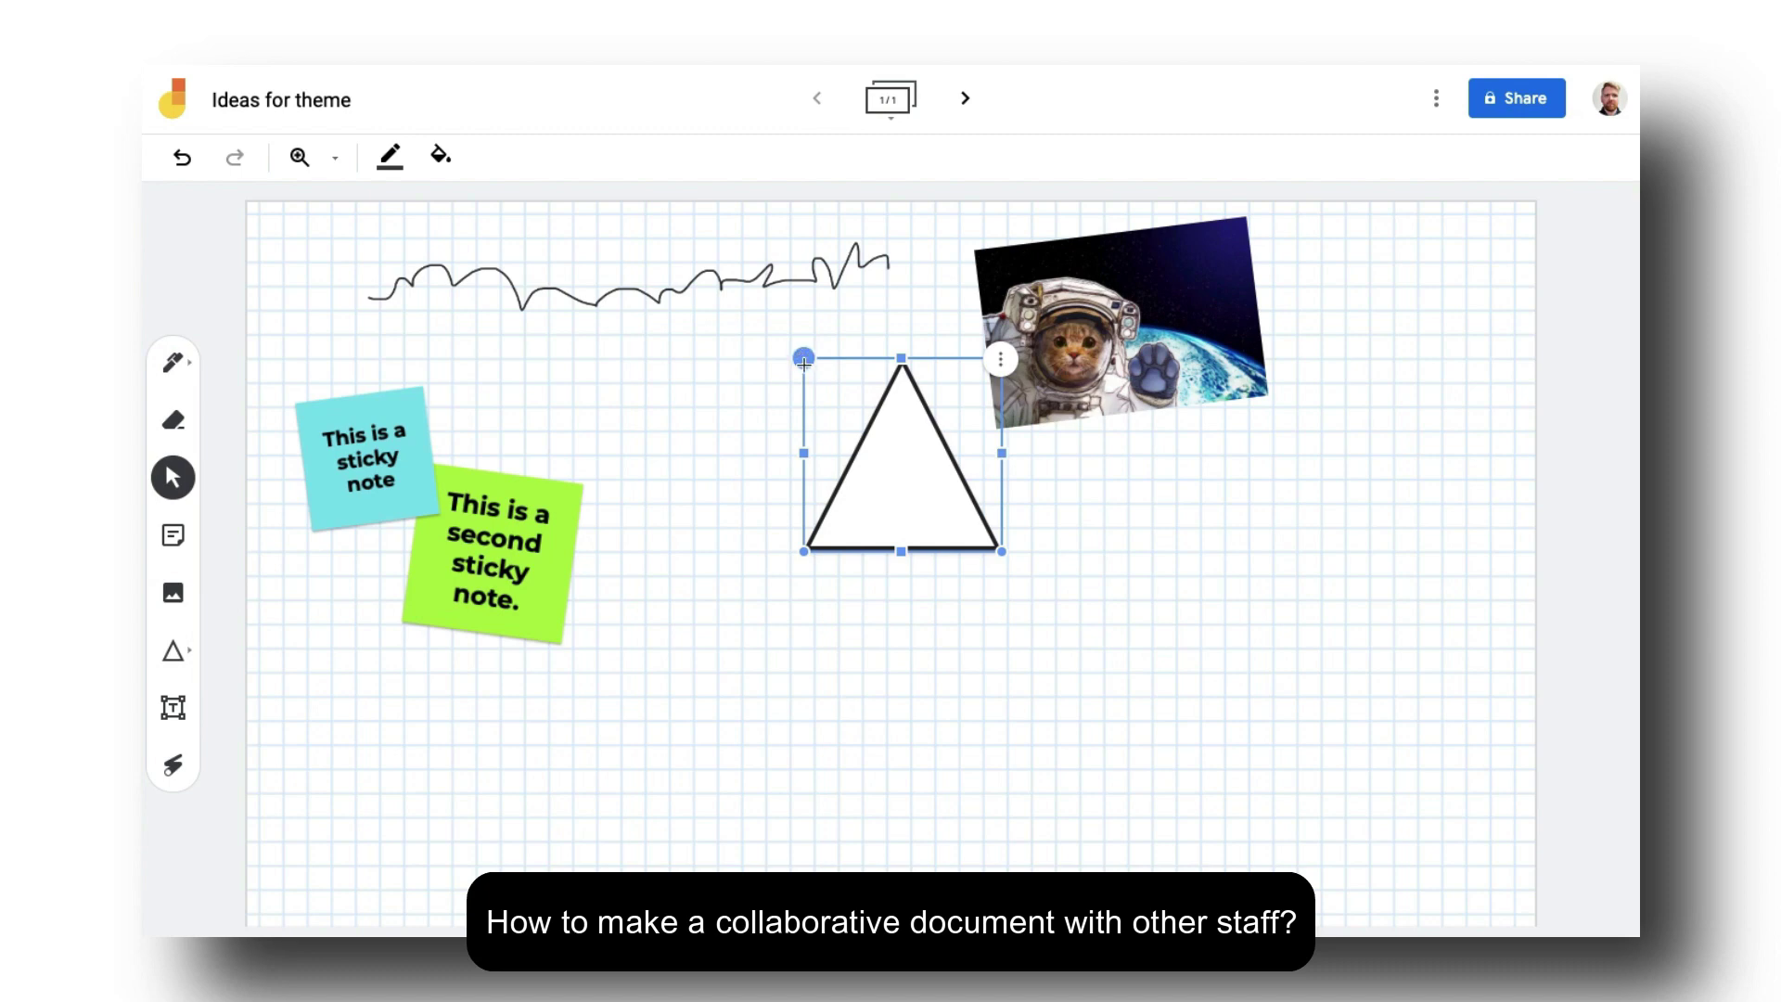
{"action": "left_click_drag", "start_coordinate": [801, 369], "coordinate": [783, 382]}
{"action": "left_click", "coordinate": [440, 155]}
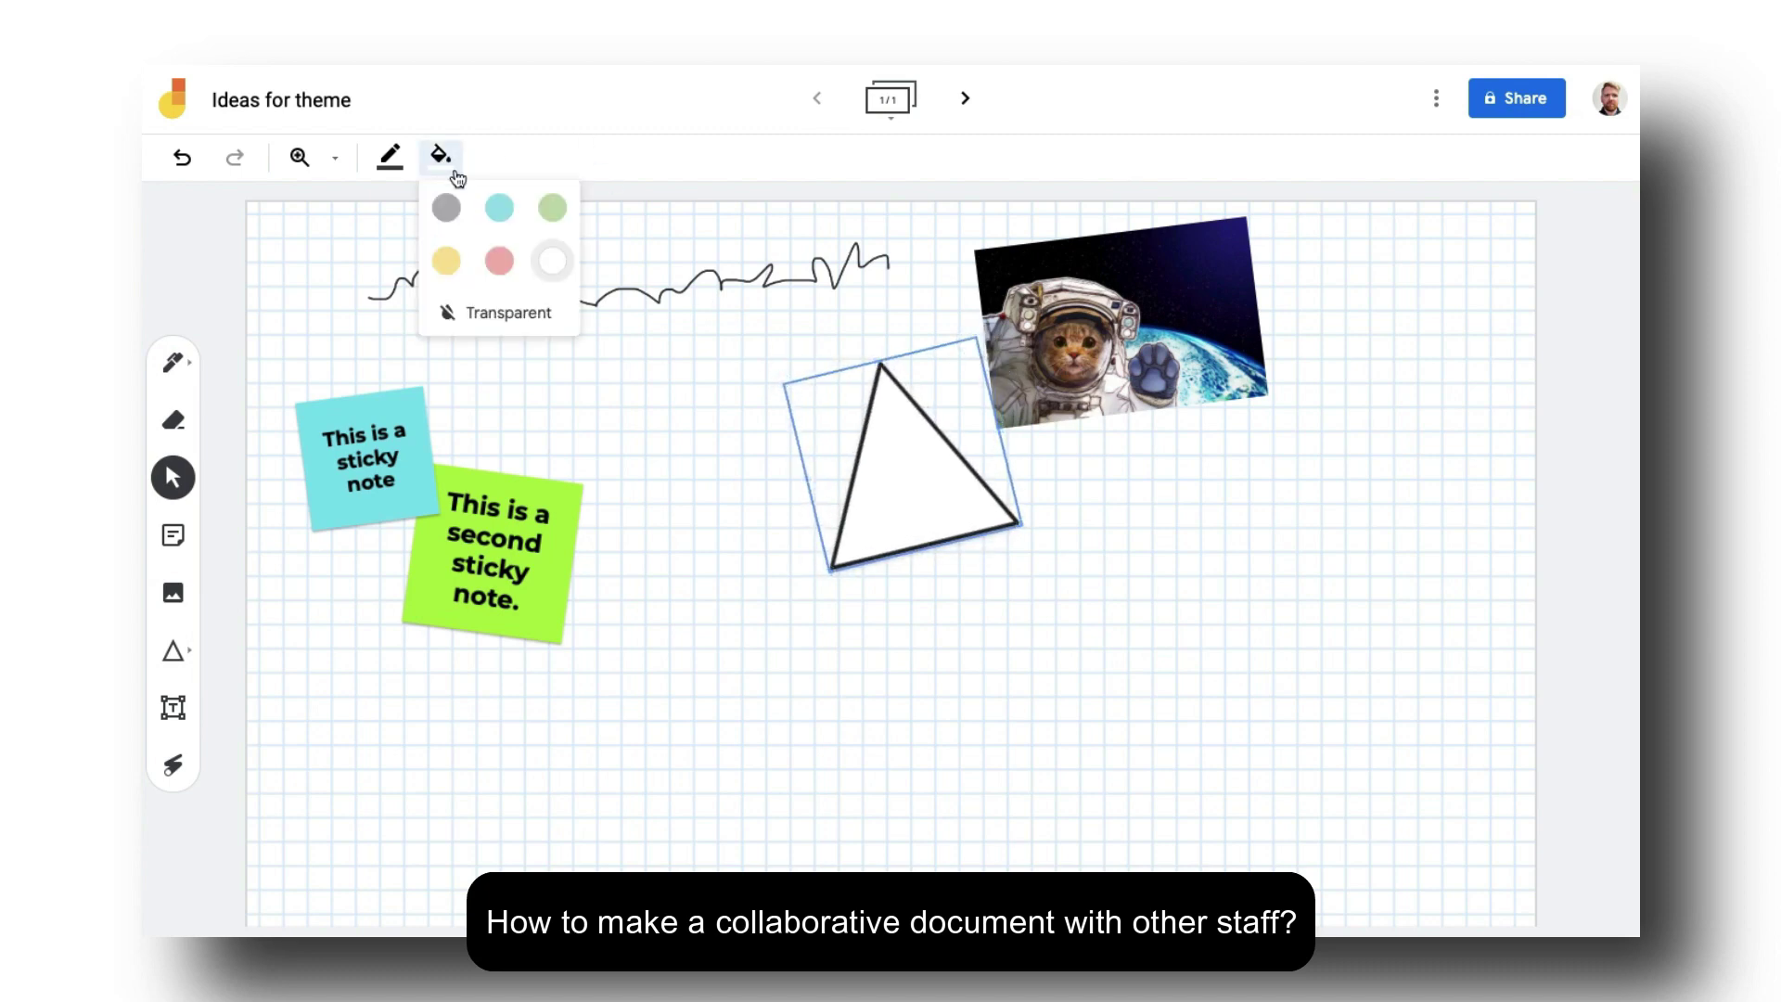
{"action": "left_click", "coordinate": [500, 263]}
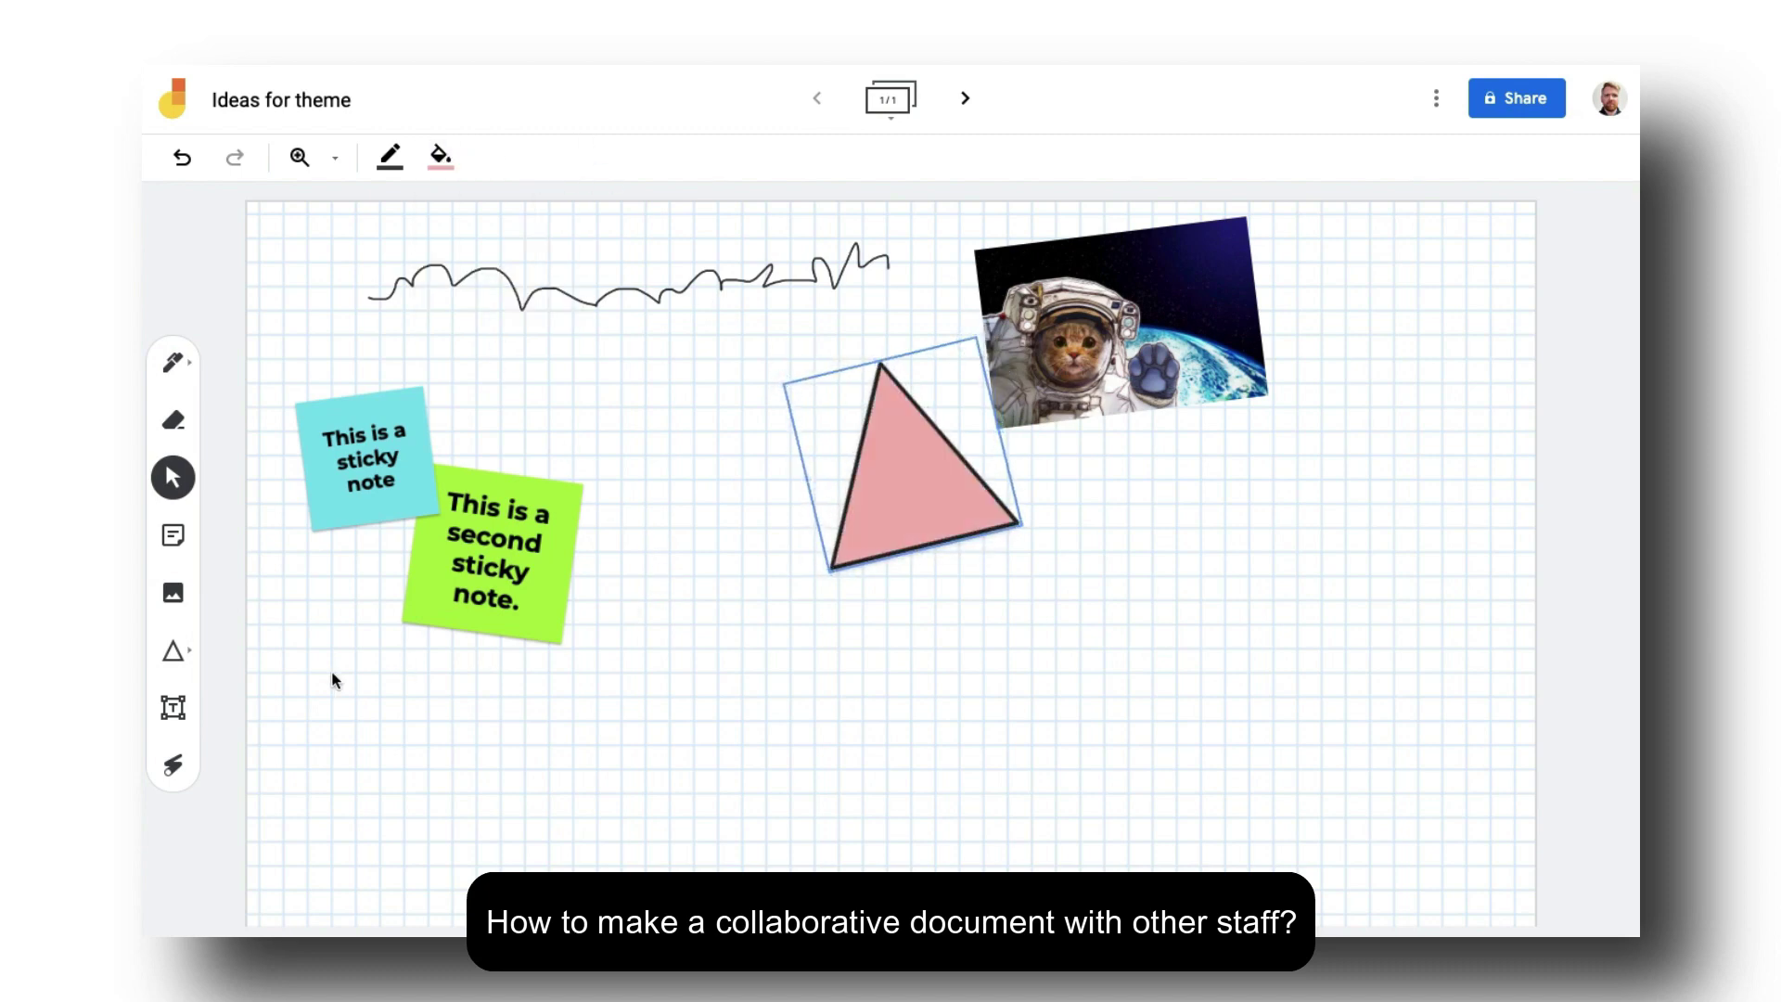
- Add a text box below the triangle reading 'This is what the text looks like' on one line
{"action": "left_click", "coordinate": [173, 707]}
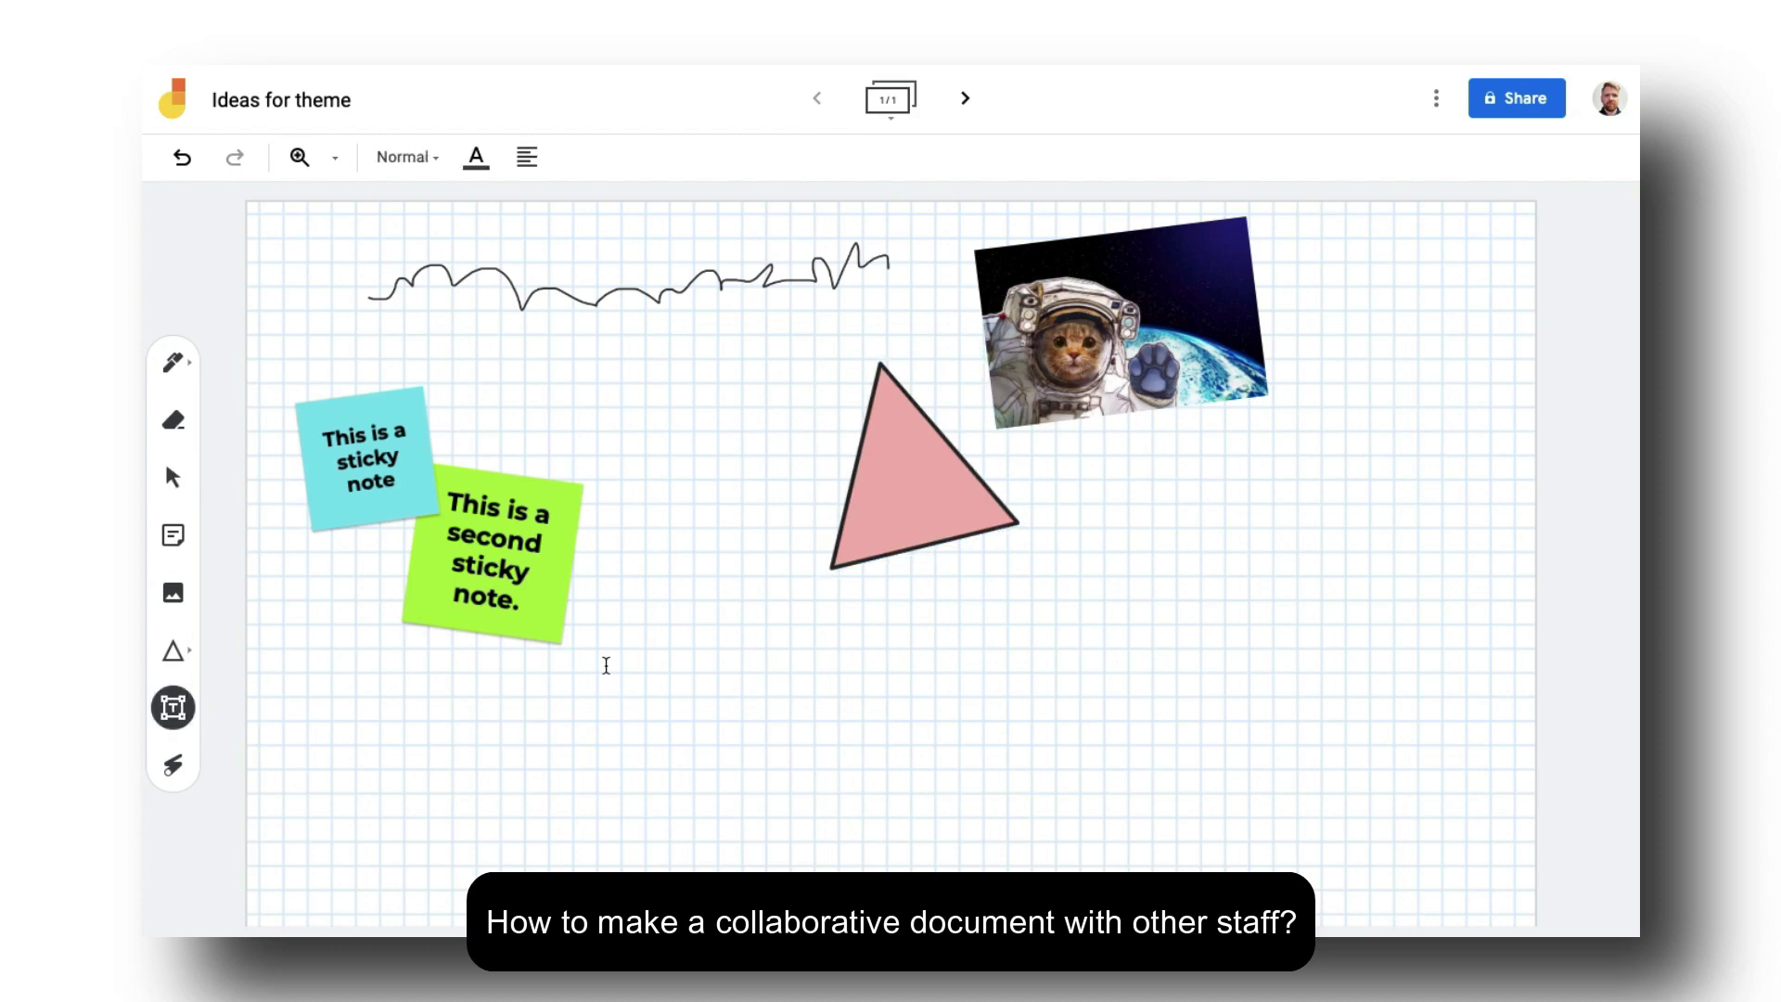
{"action": "left_click", "coordinate": [663, 670]}
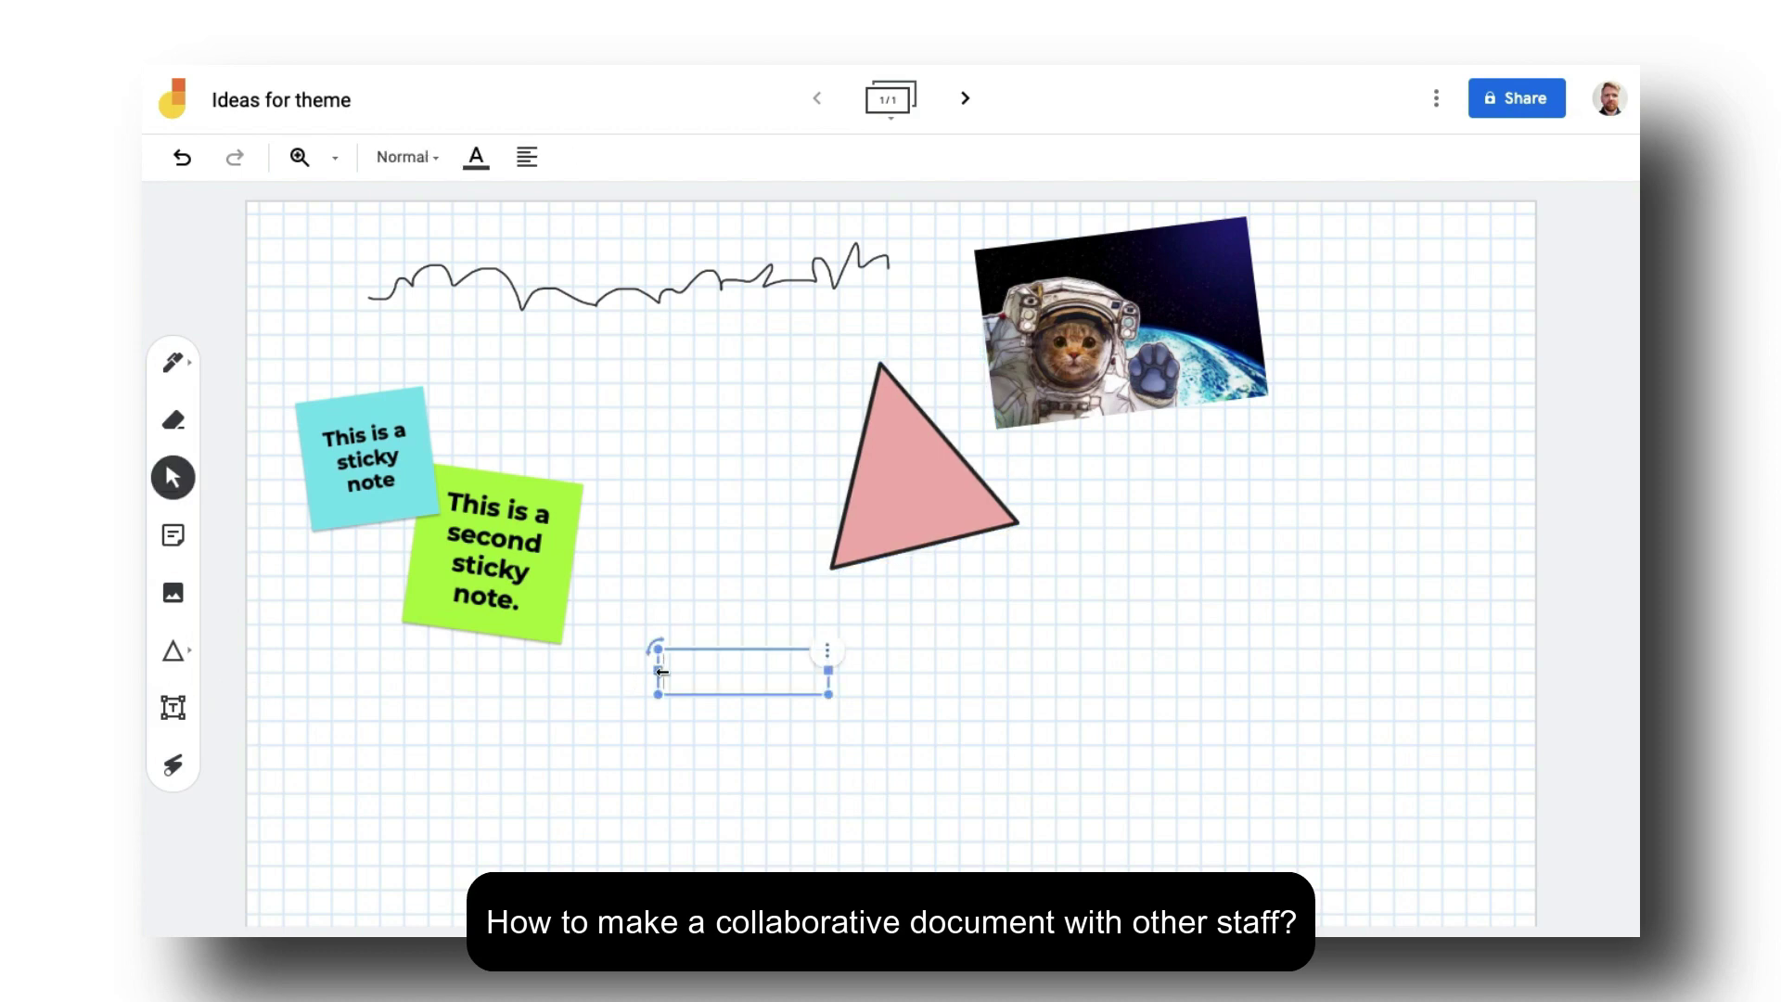
{"action": "type", "text": "This is w"}
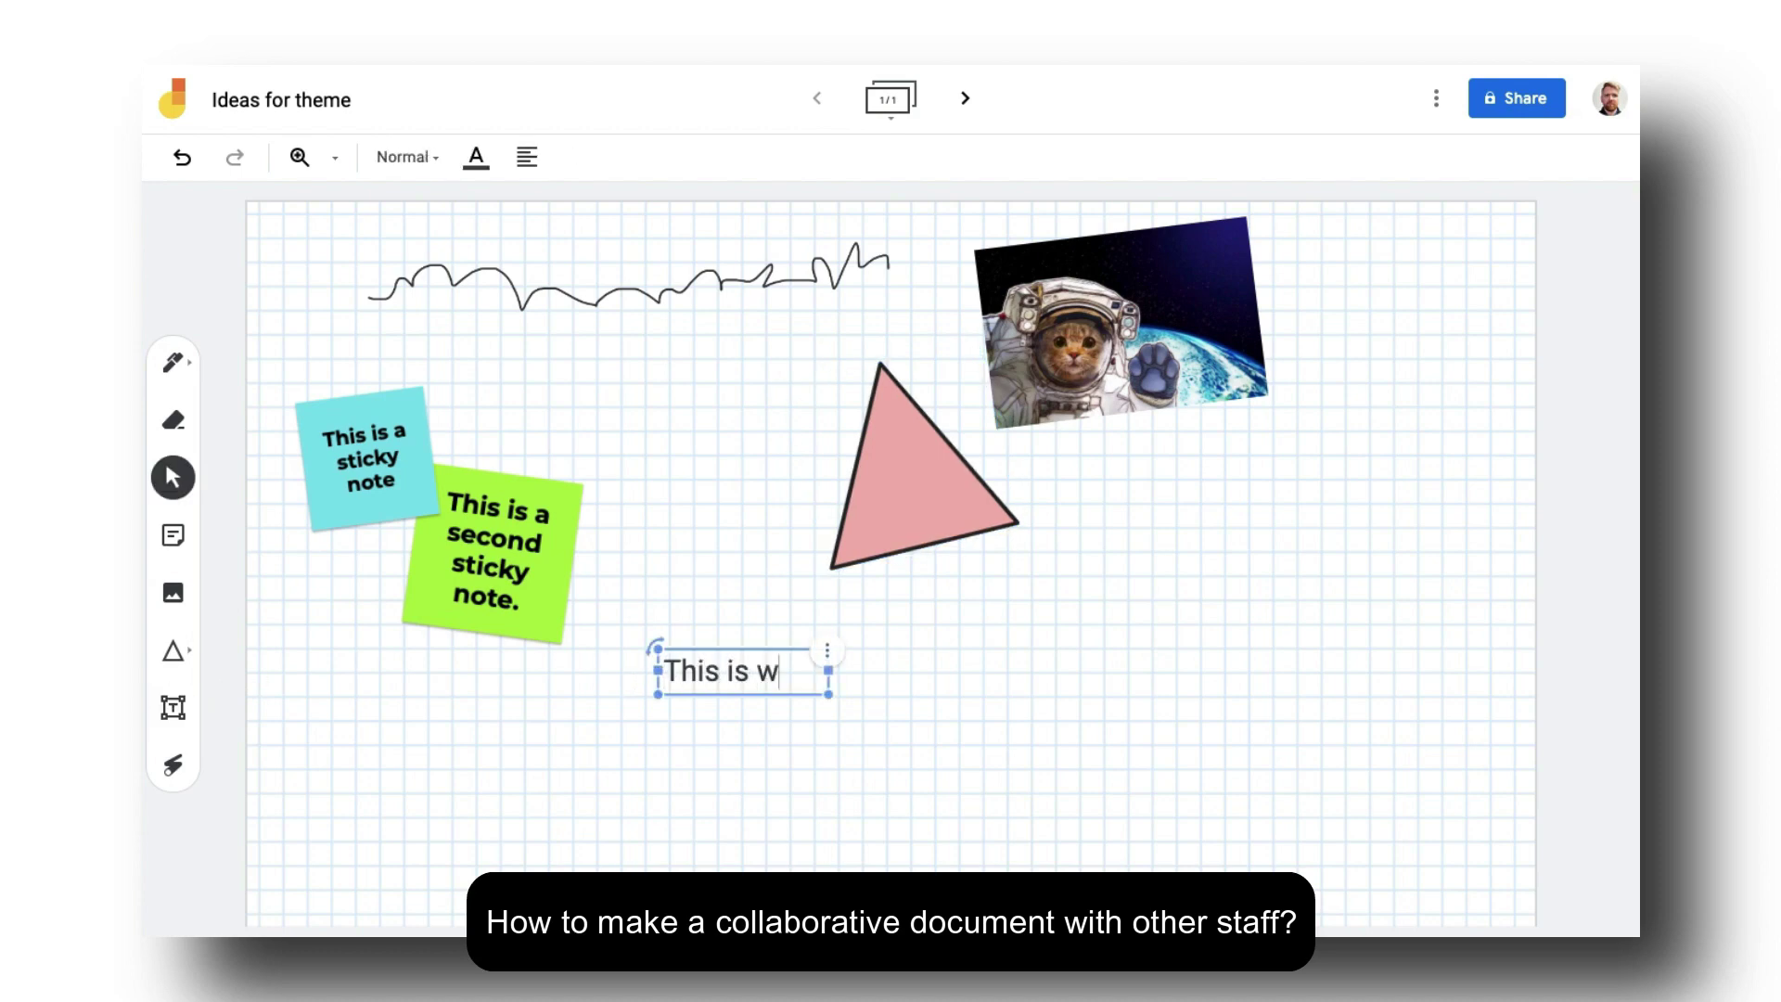
{"action": "type", "text": "hat the te"}
{"action": "key", "text": "BackSpace"}
{"action": "type", "text": "text"}
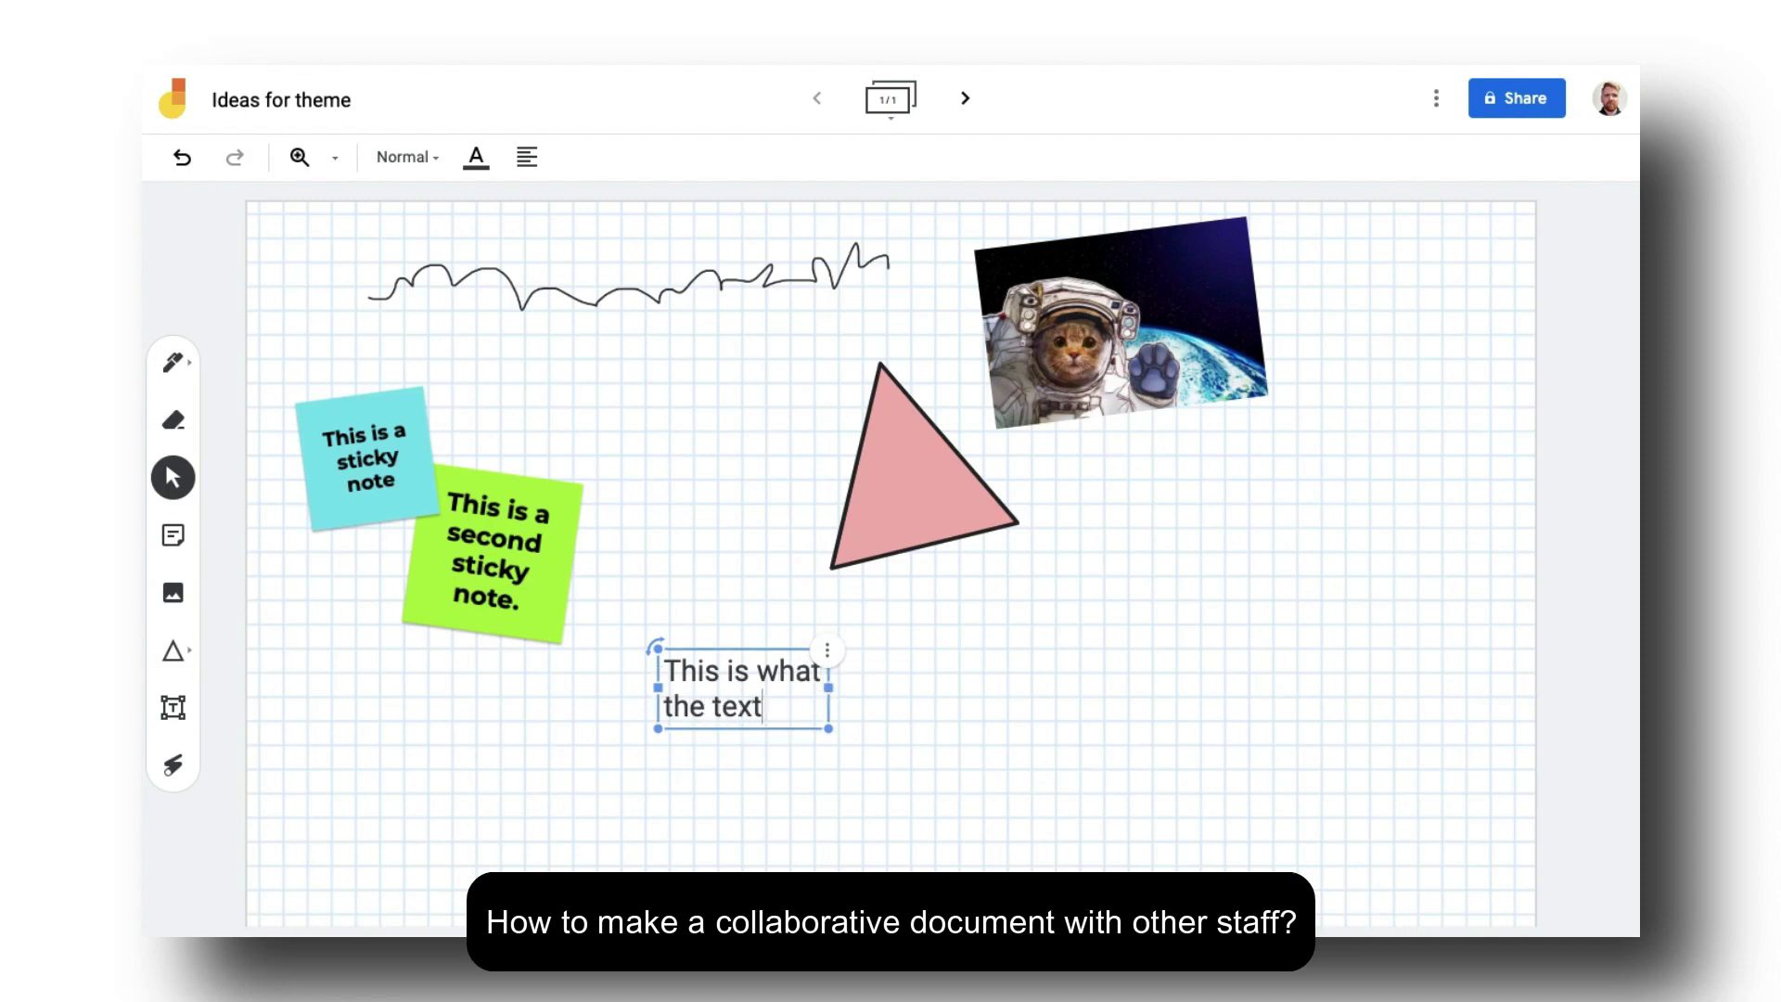
{"action": "type", "text": " looks like"}
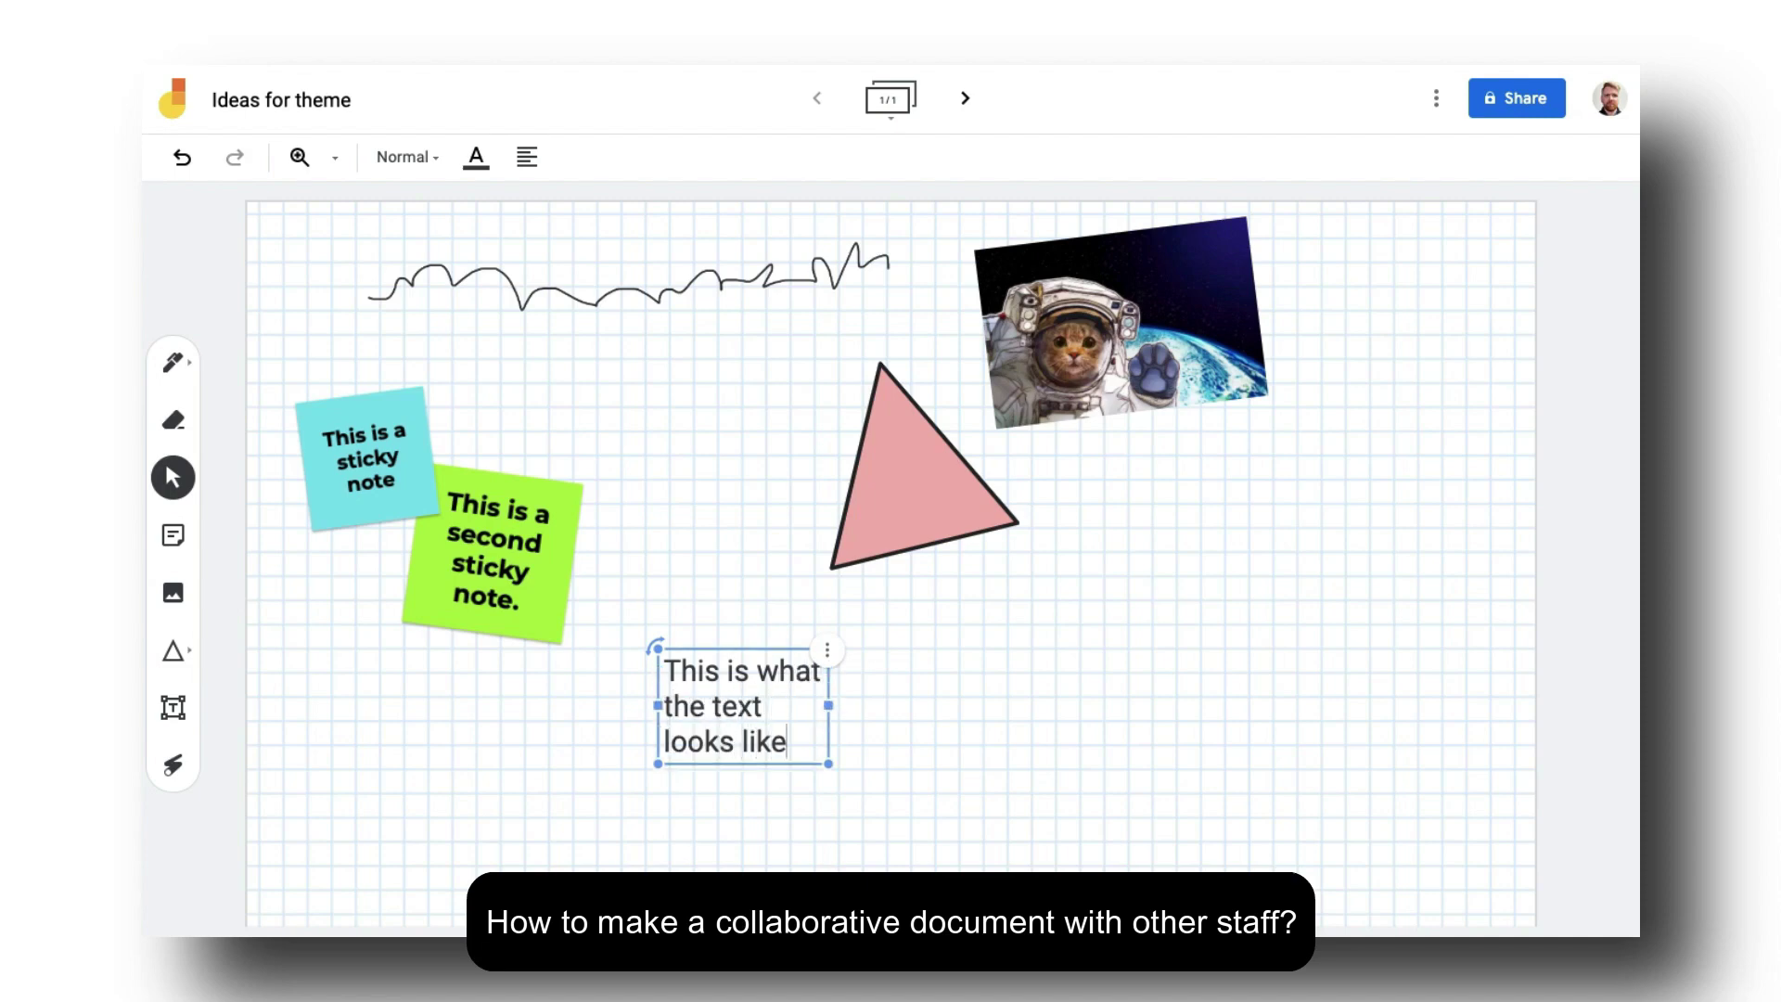
{"action": "left_click_drag", "start_coordinate": [833, 707], "coordinate": [1133, 672]}
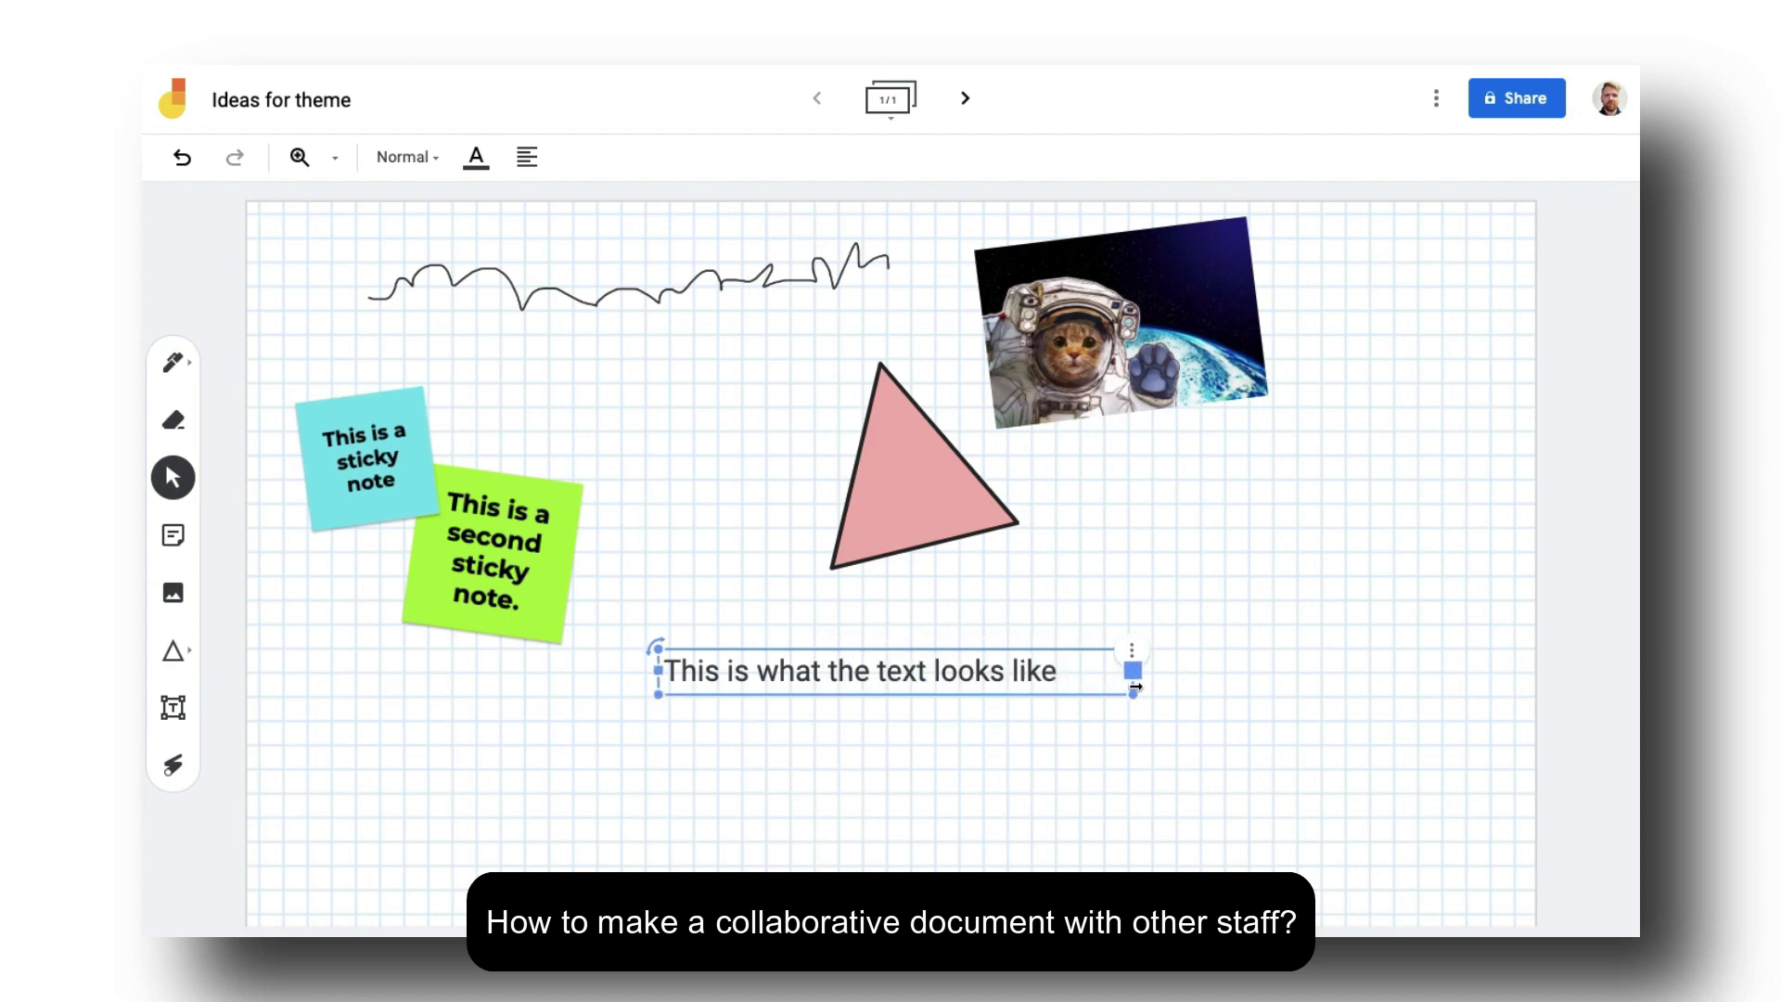
- Make the sentence Display size and red, and move it lower on the frame
{"action": "left_click", "coordinate": [445, 167]}
{"action": "left_click", "coordinate": [452, 223]}
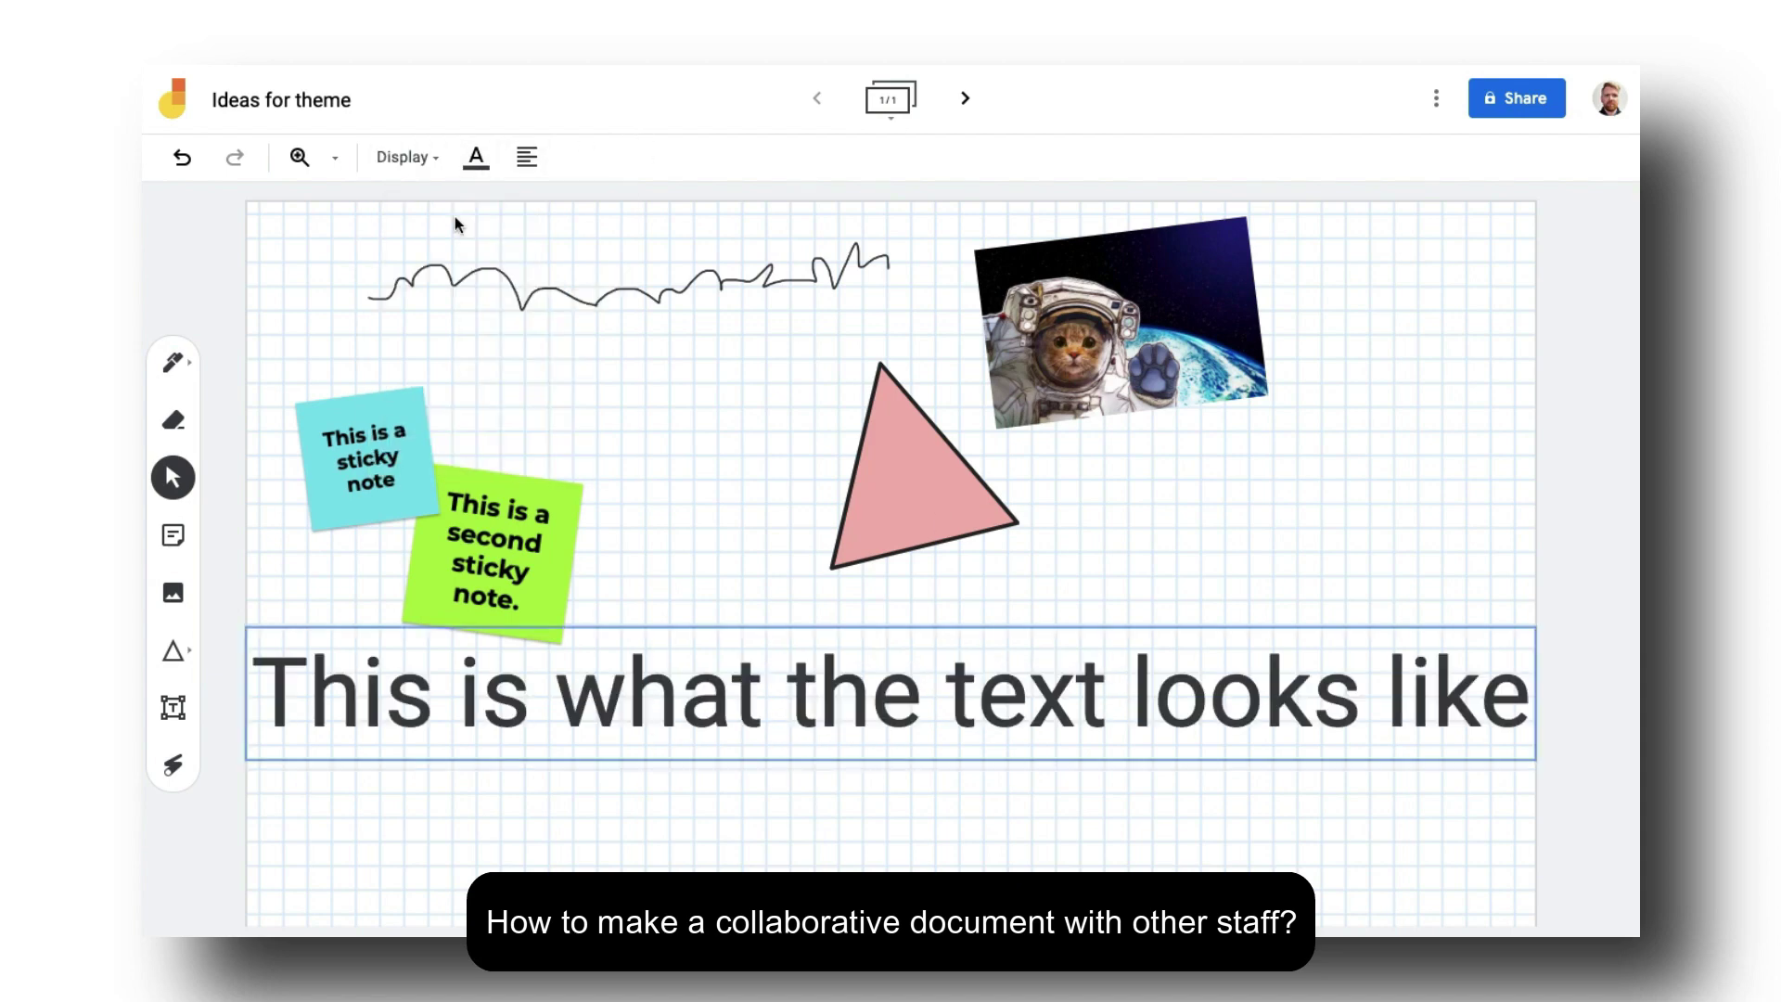
{"action": "left_click", "coordinate": [627, 739]}
{"action": "left_click_drag", "start_coordinate": [628, 746], "coordinate": [624, 816]}
{"action": "left_click", "coordinate": [482, 167]}
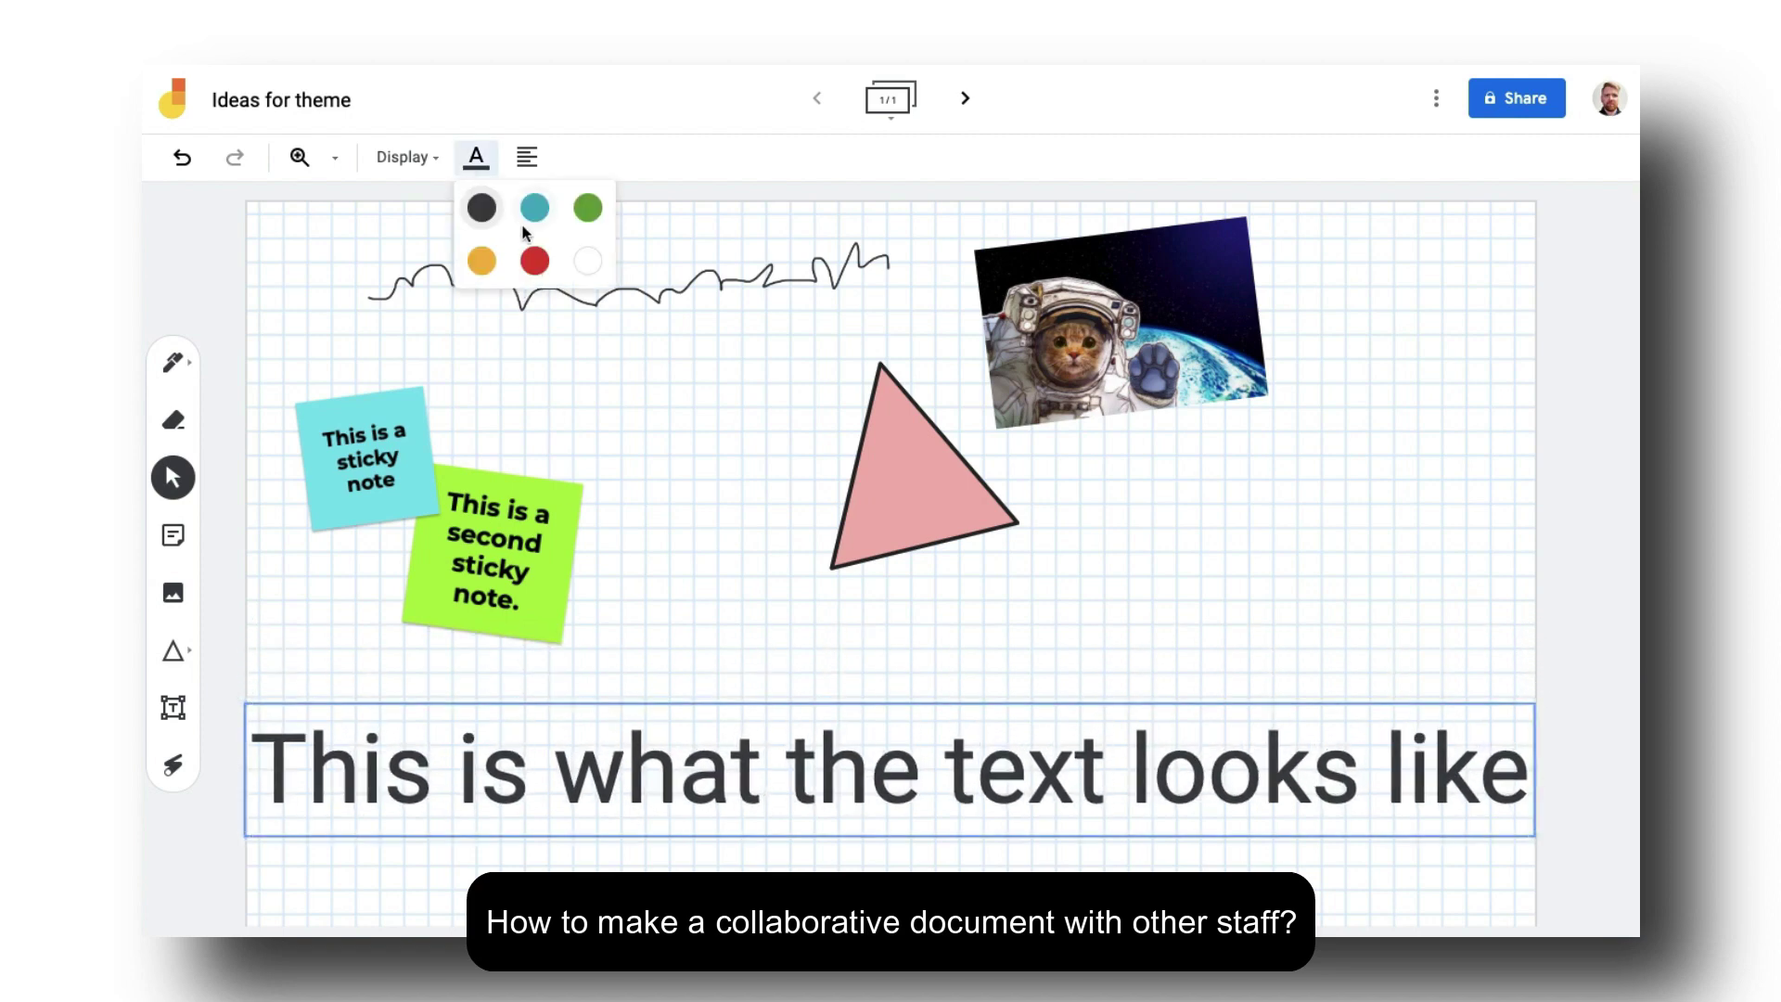
{"action": "left_click", "coordinate": [535, 261]}
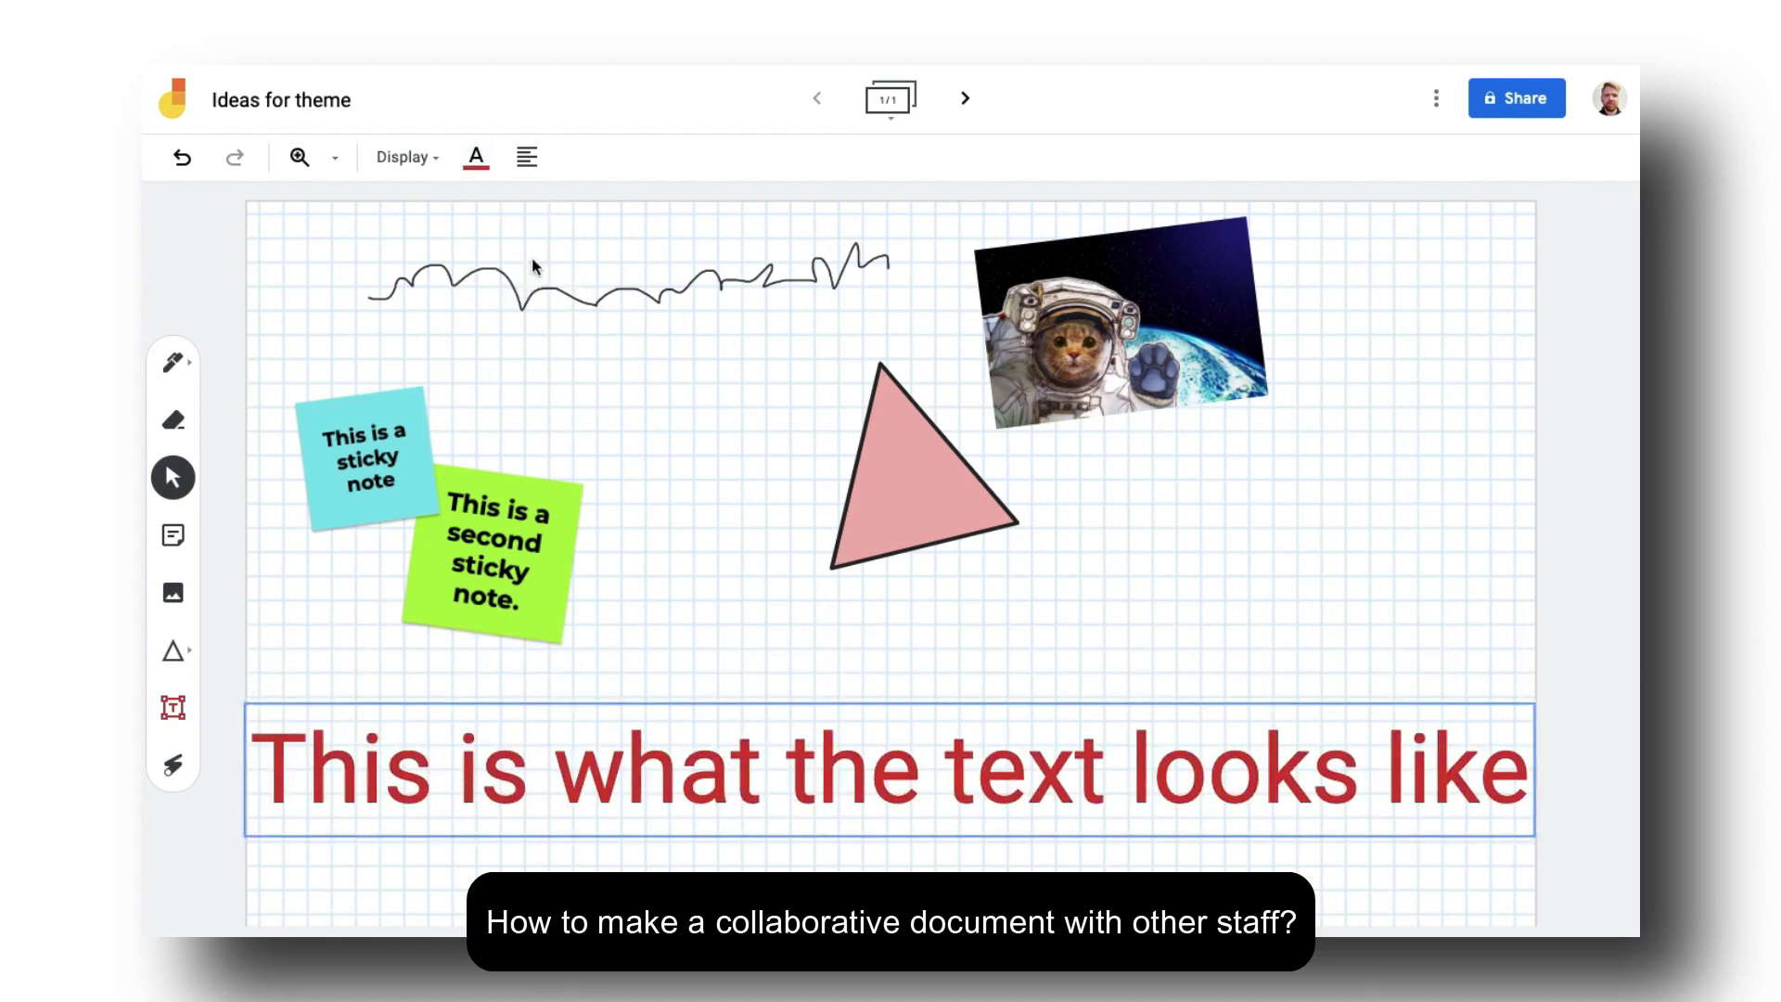
{"action": "left_click", "coordinate": [623, 448]}
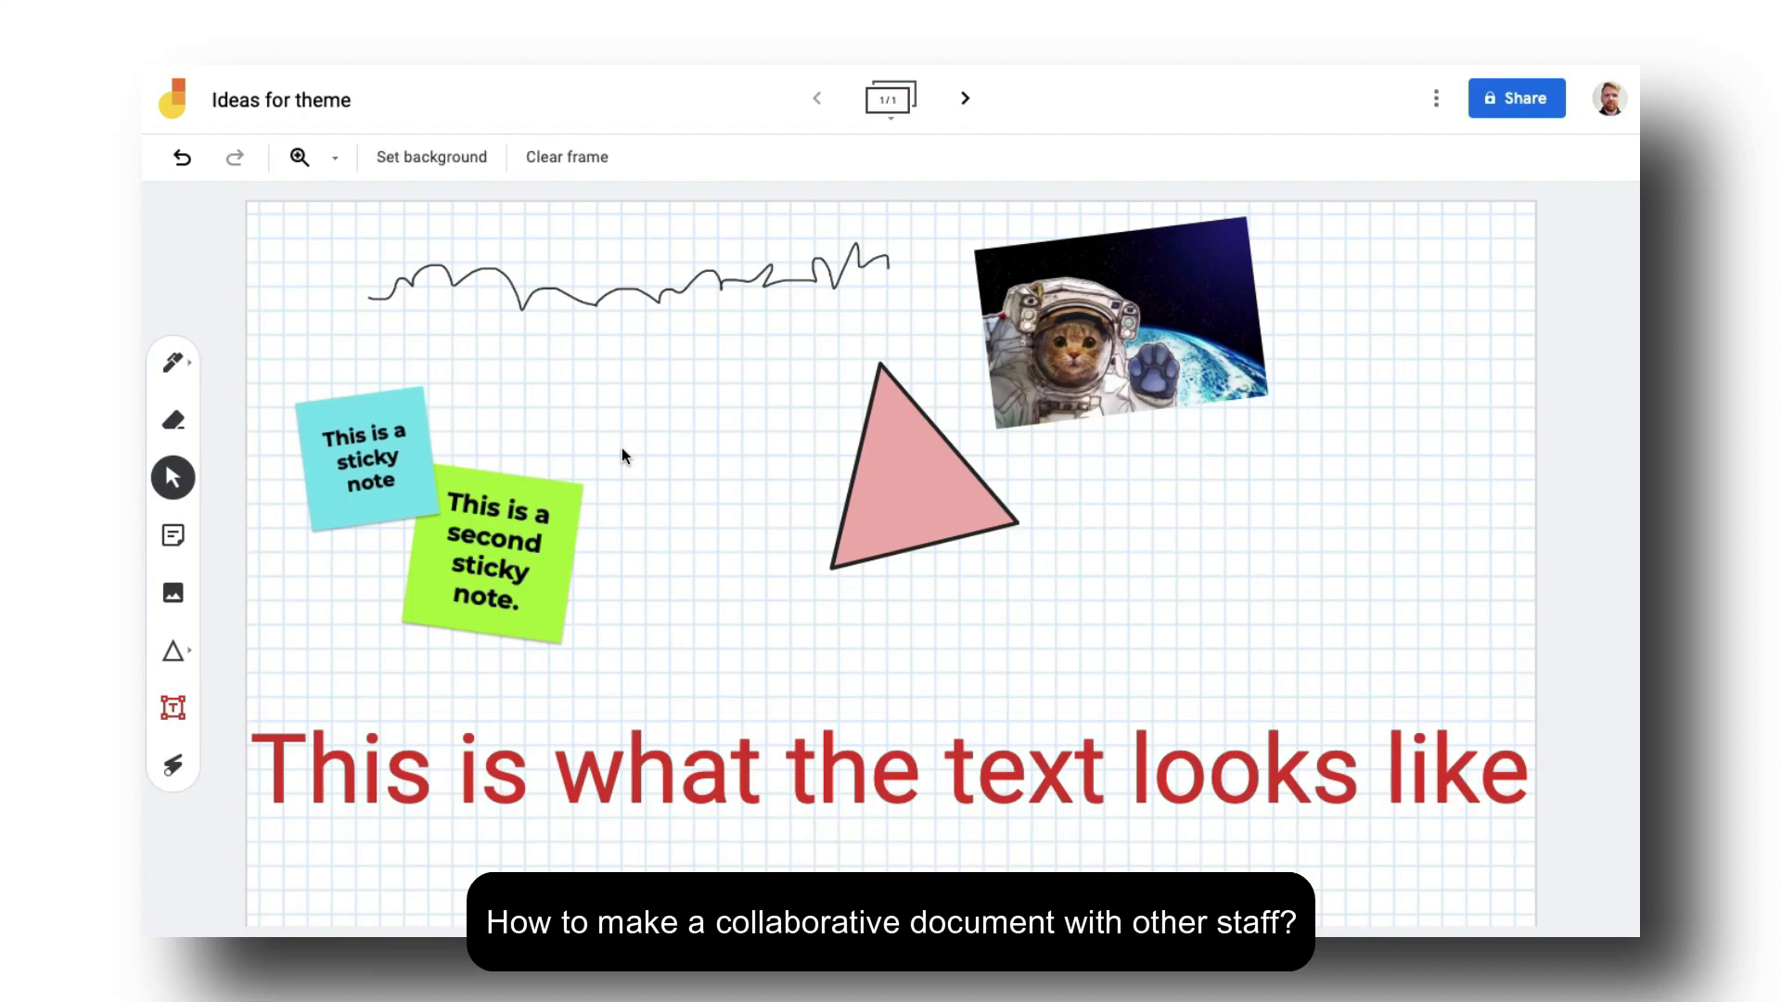
{"action": "left_click", "coordinate": [172, 764]}
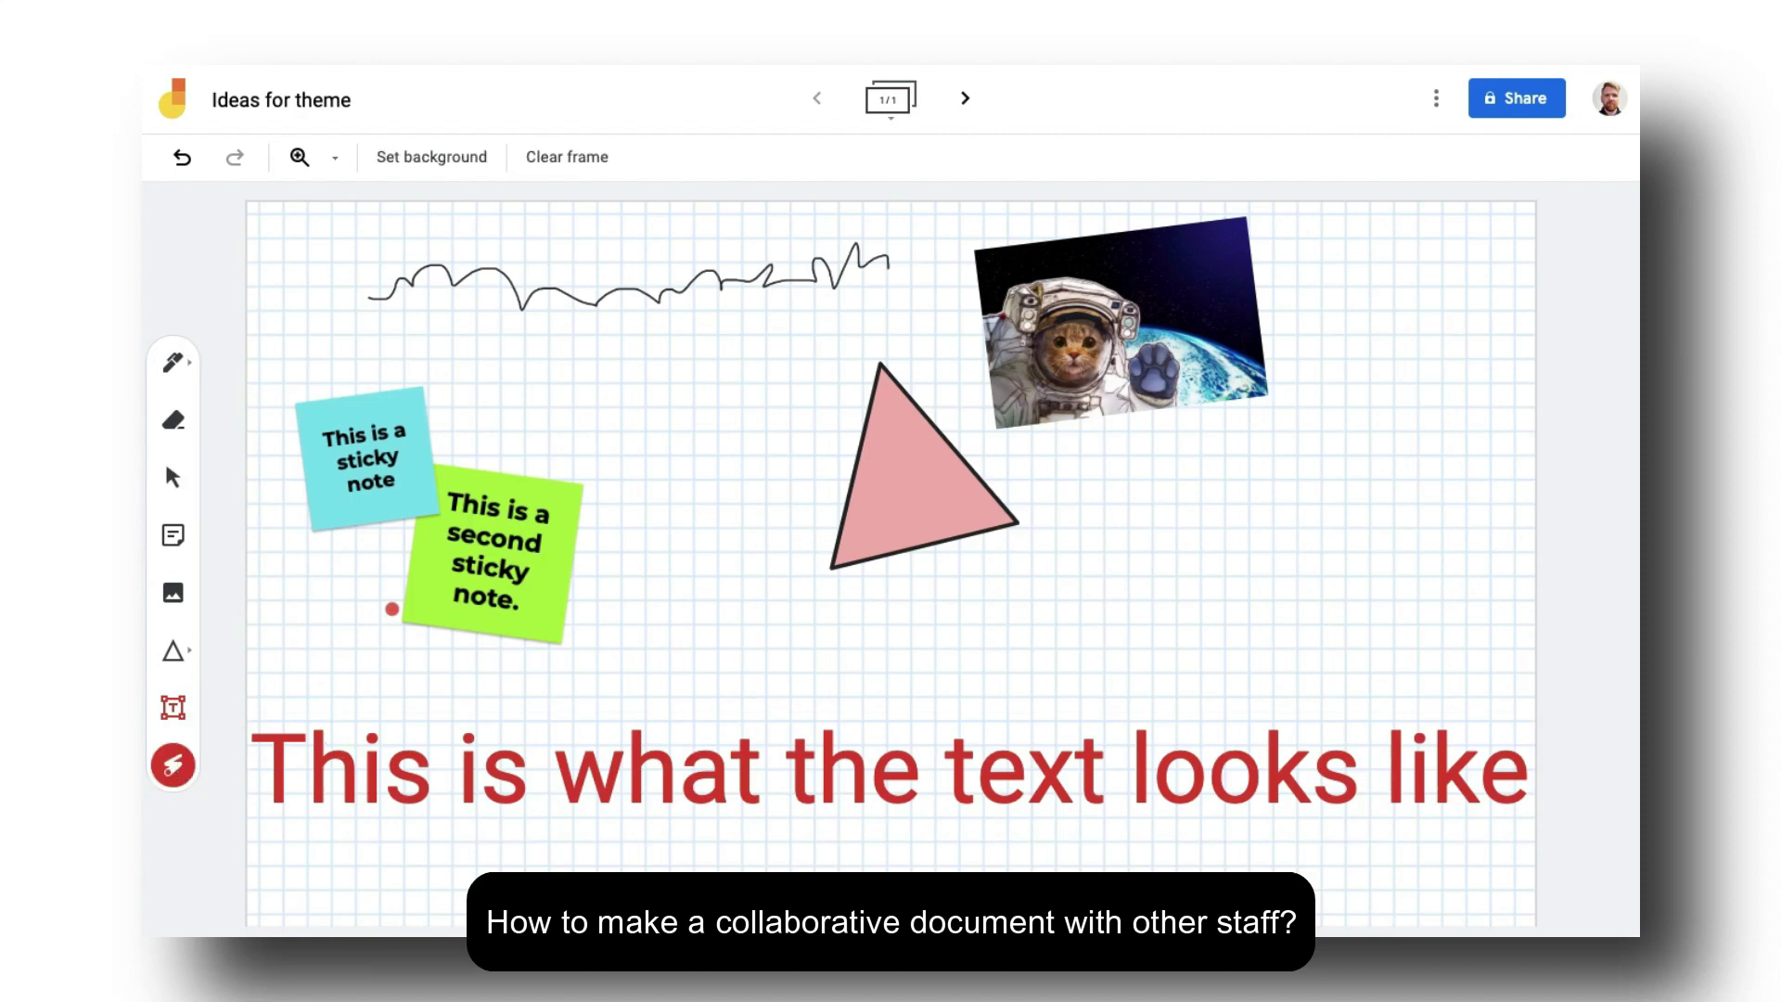
{"action": "left_click_drag", "start_coordinate": [340, 502], "coordinate": [464, 501]}
{"action": "mouse_move", "coordinate": [1039, 431]}
{"action": "left_mouse_down"}
{"action": "mouse_move", "coordinate": [1292, 346]}
{"action": "mouse_move", "coordinate": [1206, 255]}
{"action": "mouse_move", "coordinate": [1155, 252]}
{"action": "left_mouse_up"}
{"action": "mouse_move", "coordinate": [878, 346]}
{"action": "left_mouse_down"}
{"action": "mouse_move", "coordinate": [918, 561]}
{"action": "mouse_move", "coordinate": [983, 371]}
{"action": "mouse_move", "coordinate": [780, 382]}
{"action": "left_mouse_up"}
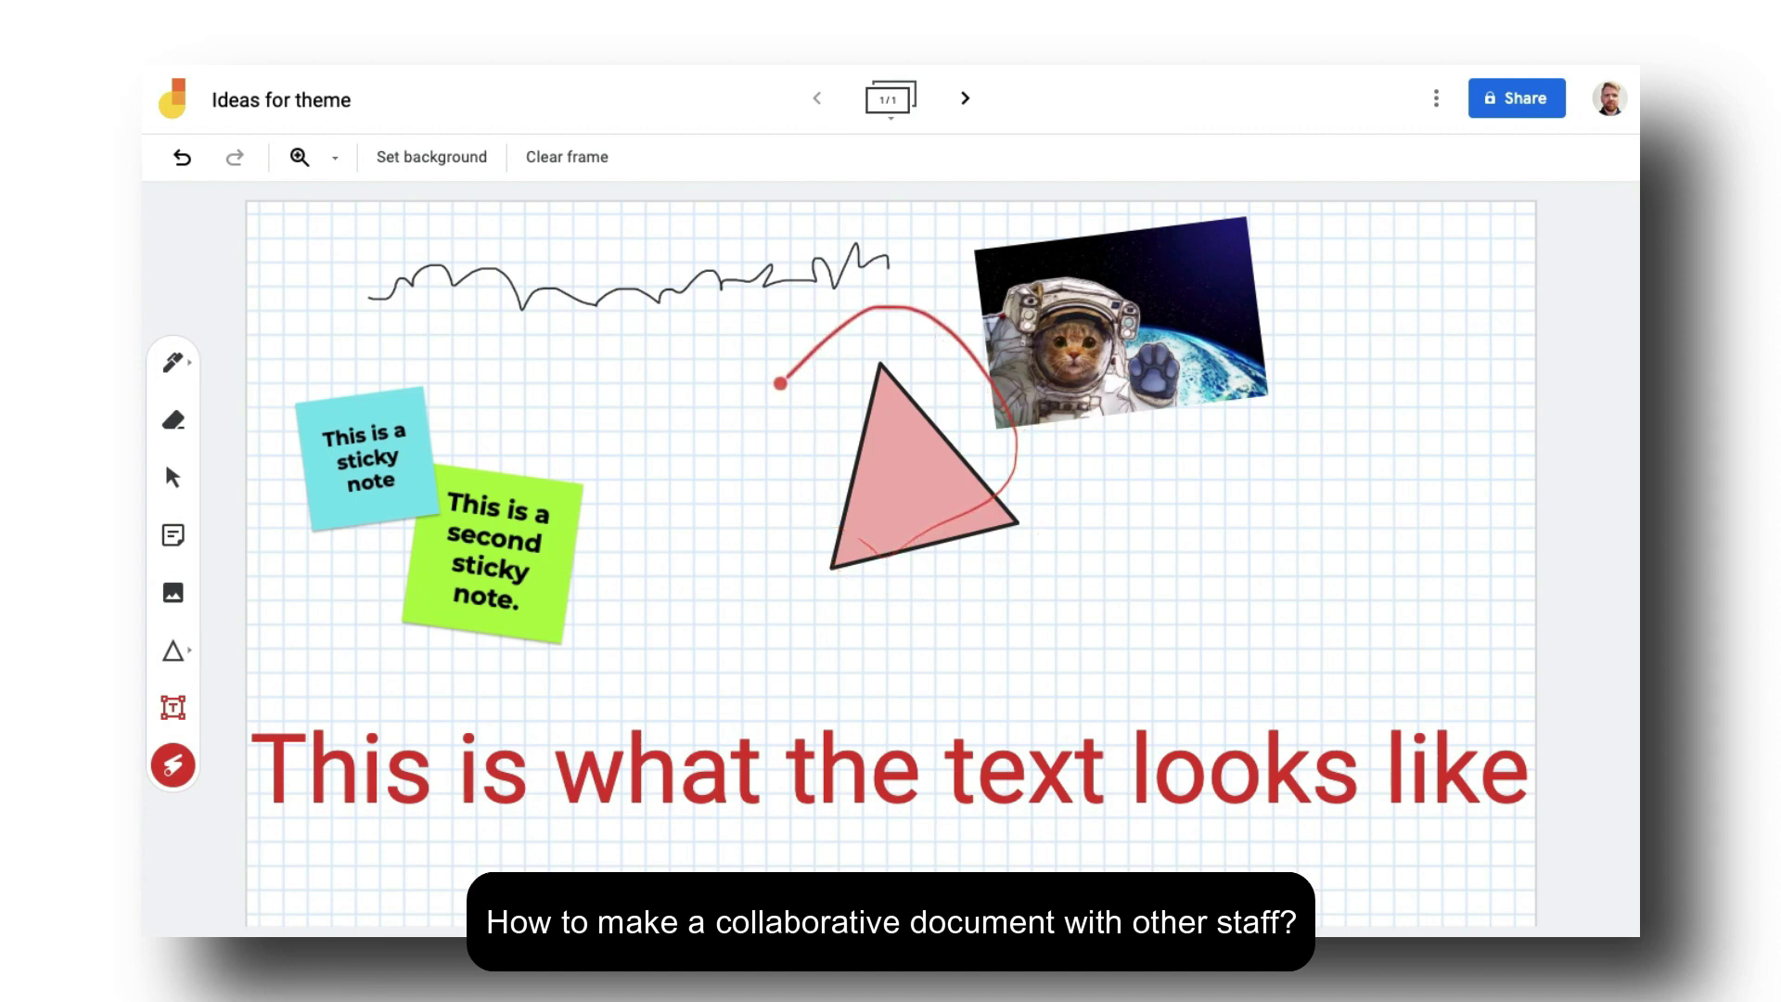
{"action": "left_click_drag", "start_coordinate": [589, 822], "coordinate": [856, 821]}
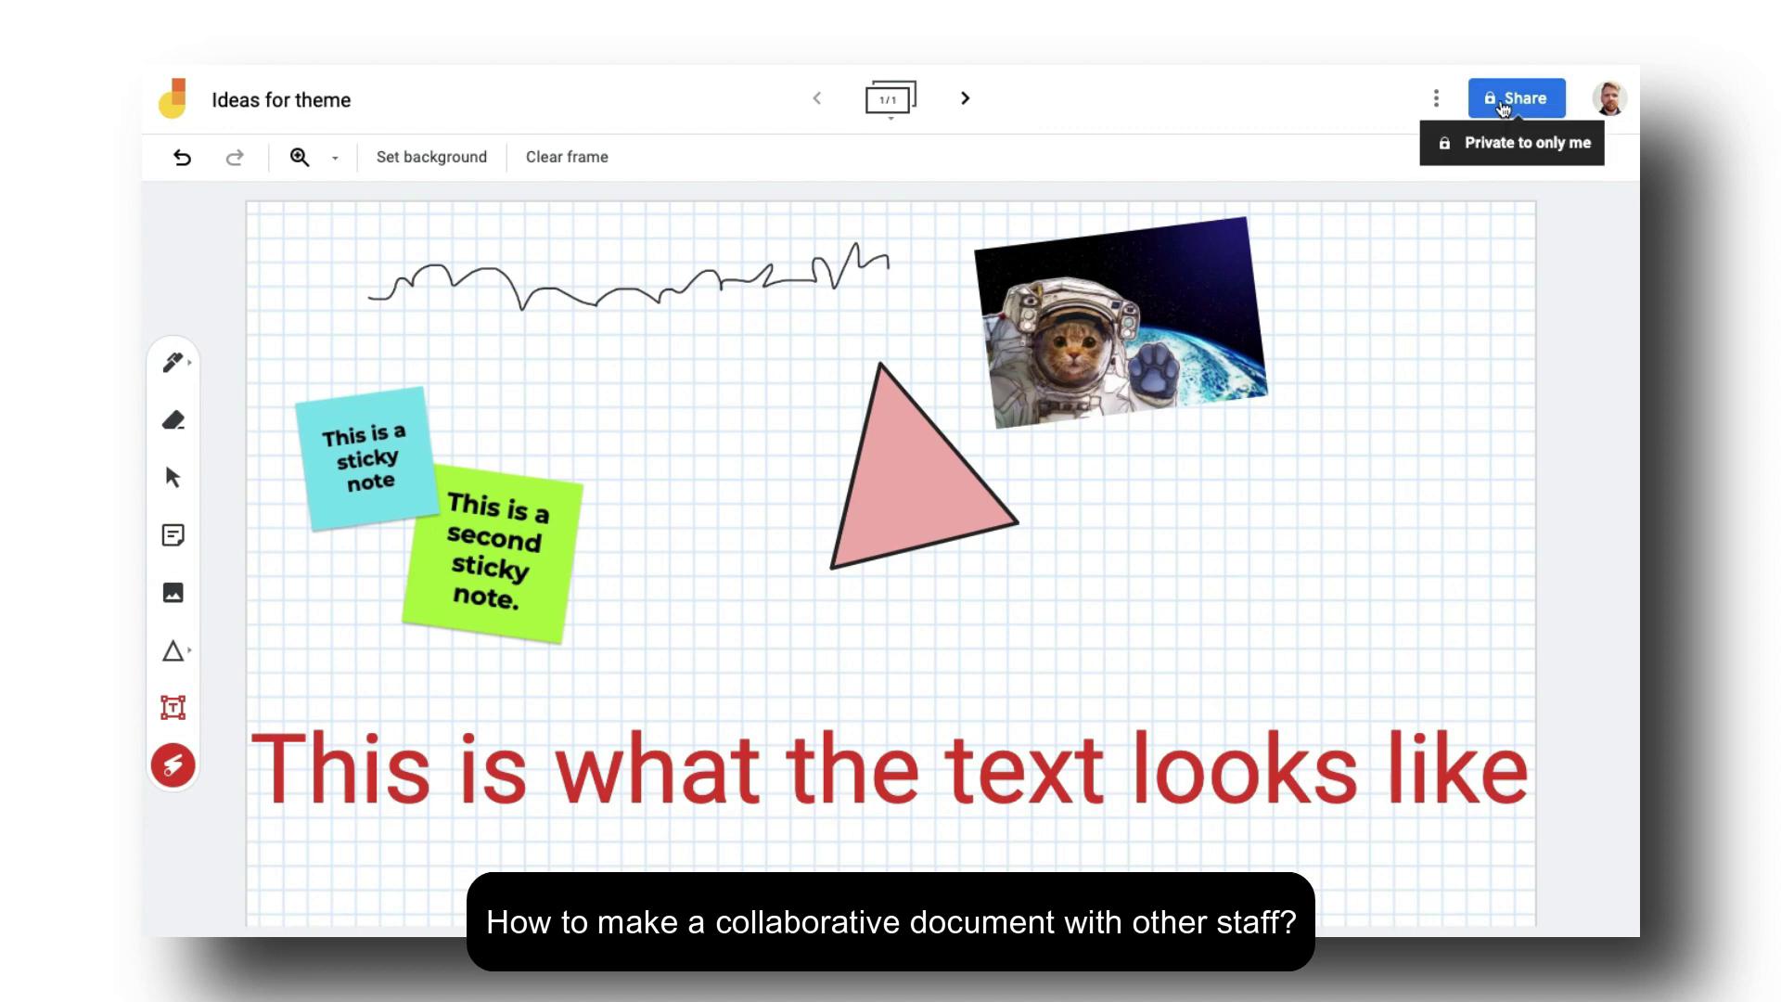
{"action": "left_click", "coordinate": [1503, 111]}
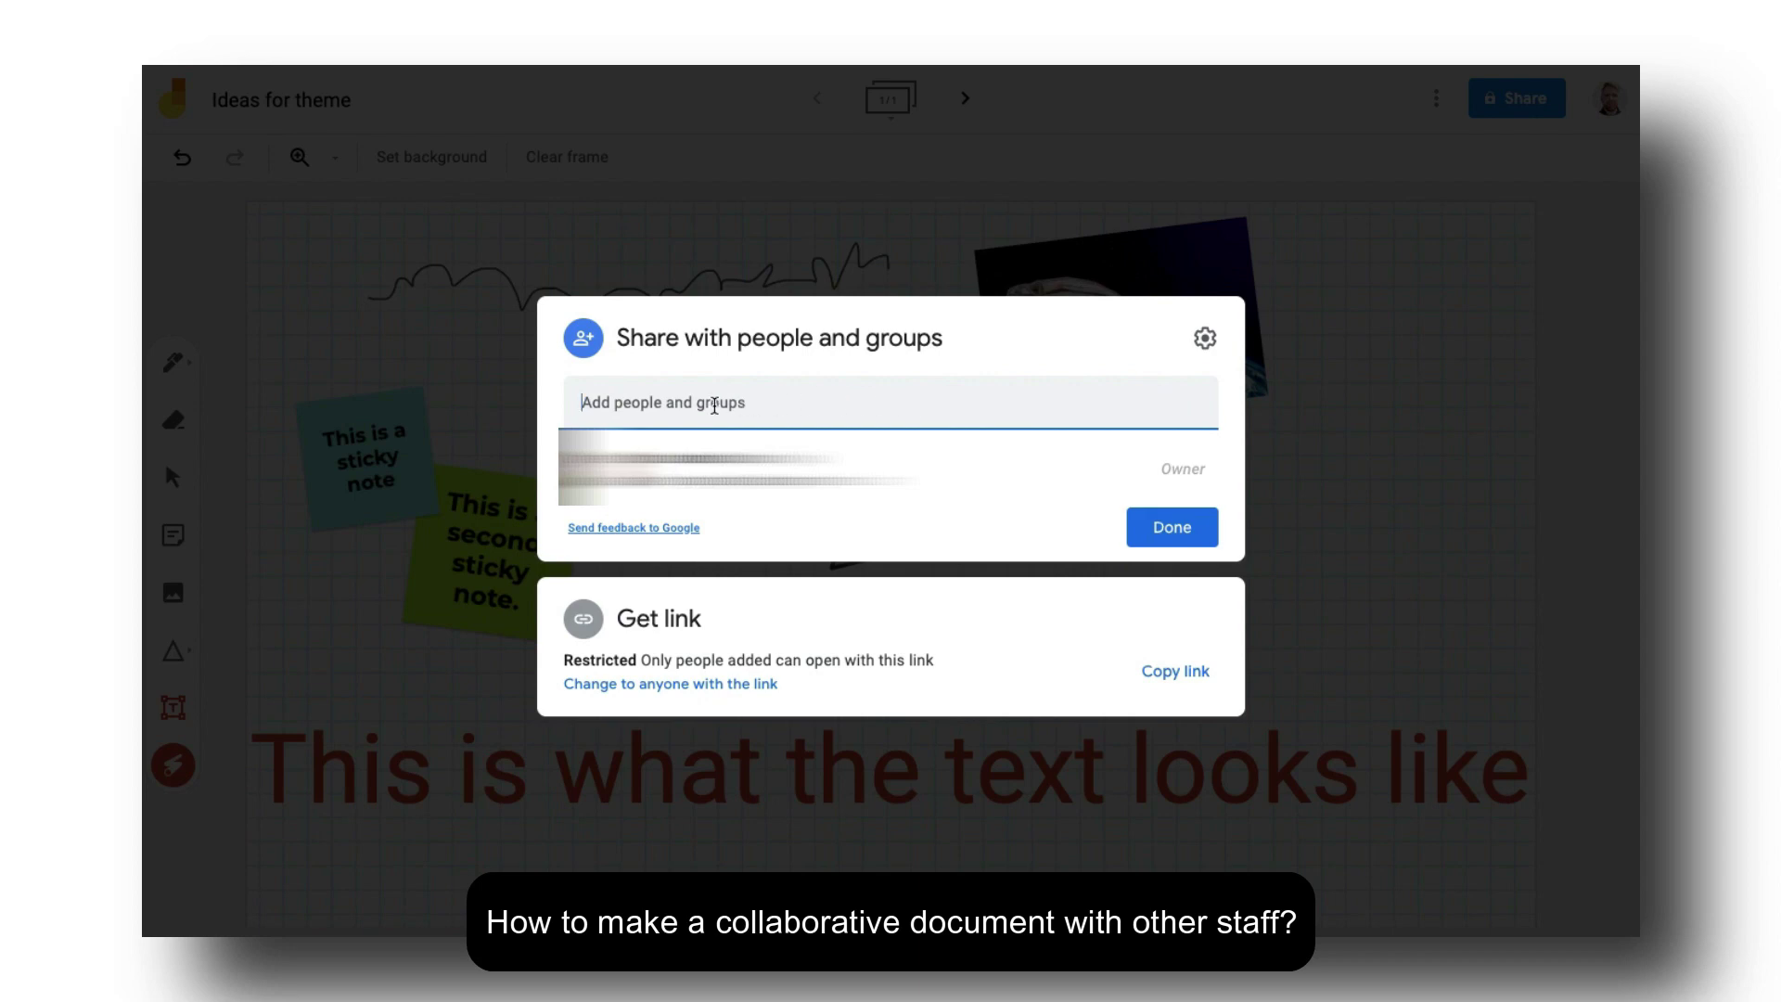
{"action": "key", "text": "Escape"}
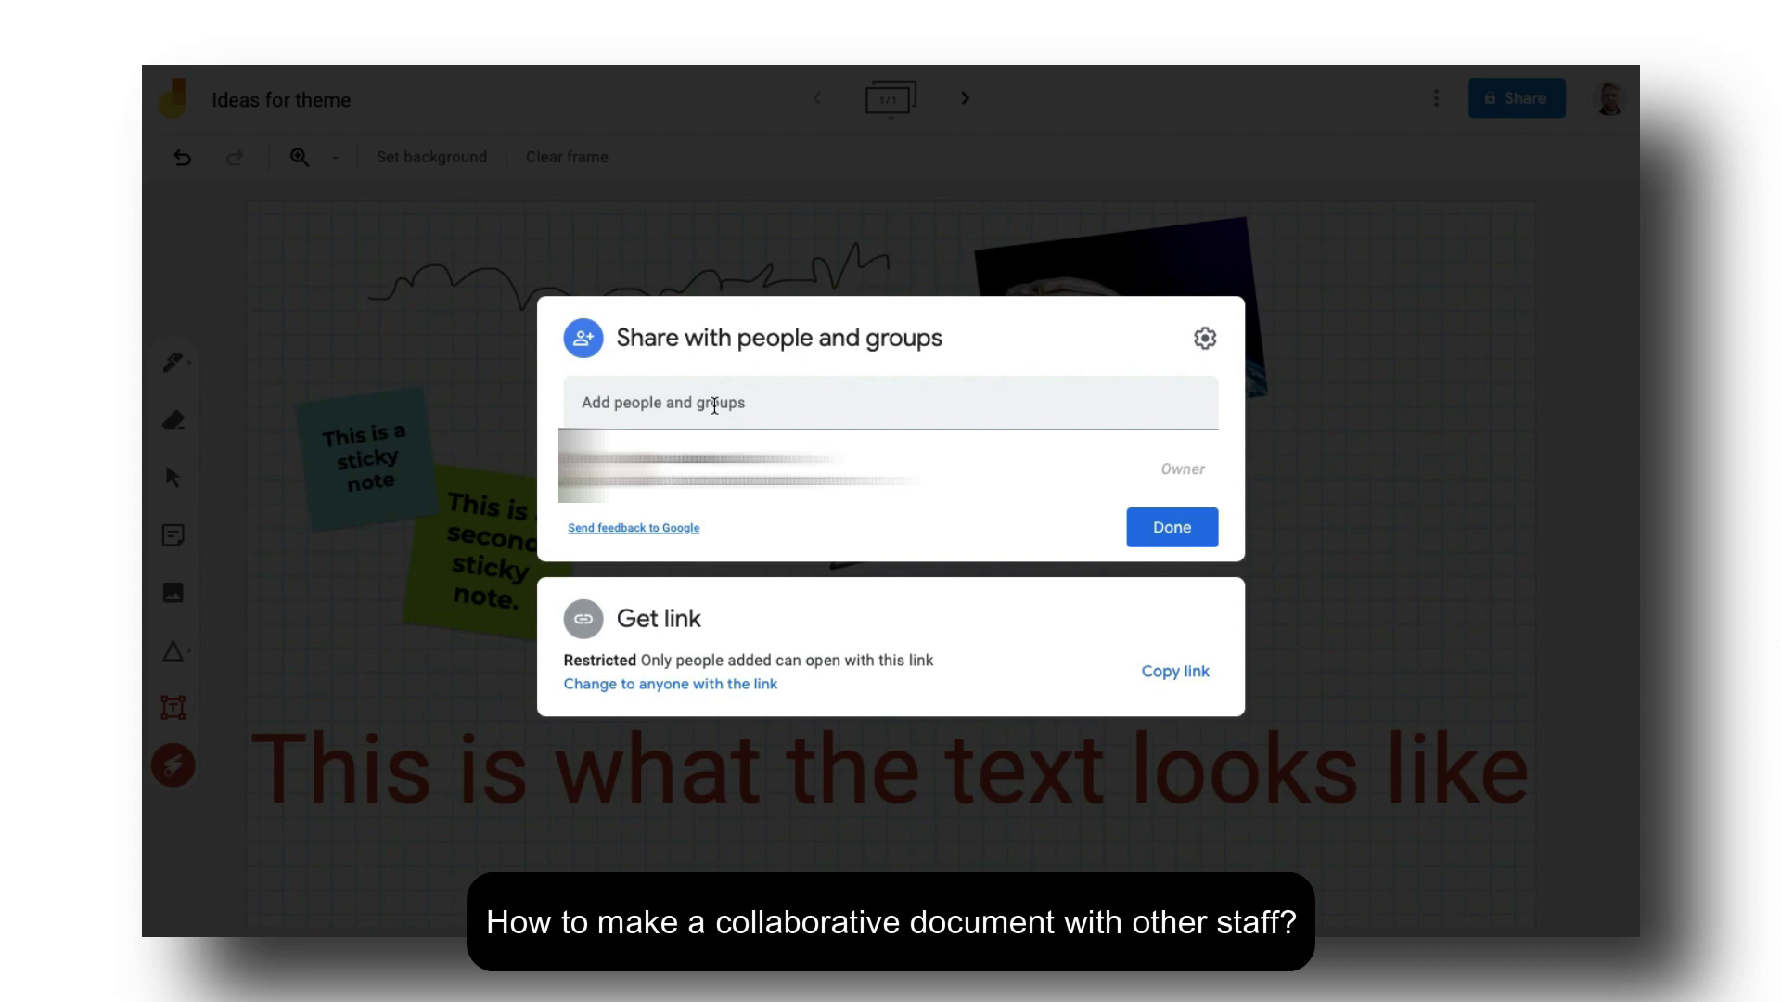
{"action": "left_click", "coordinate": [1385, 433]}
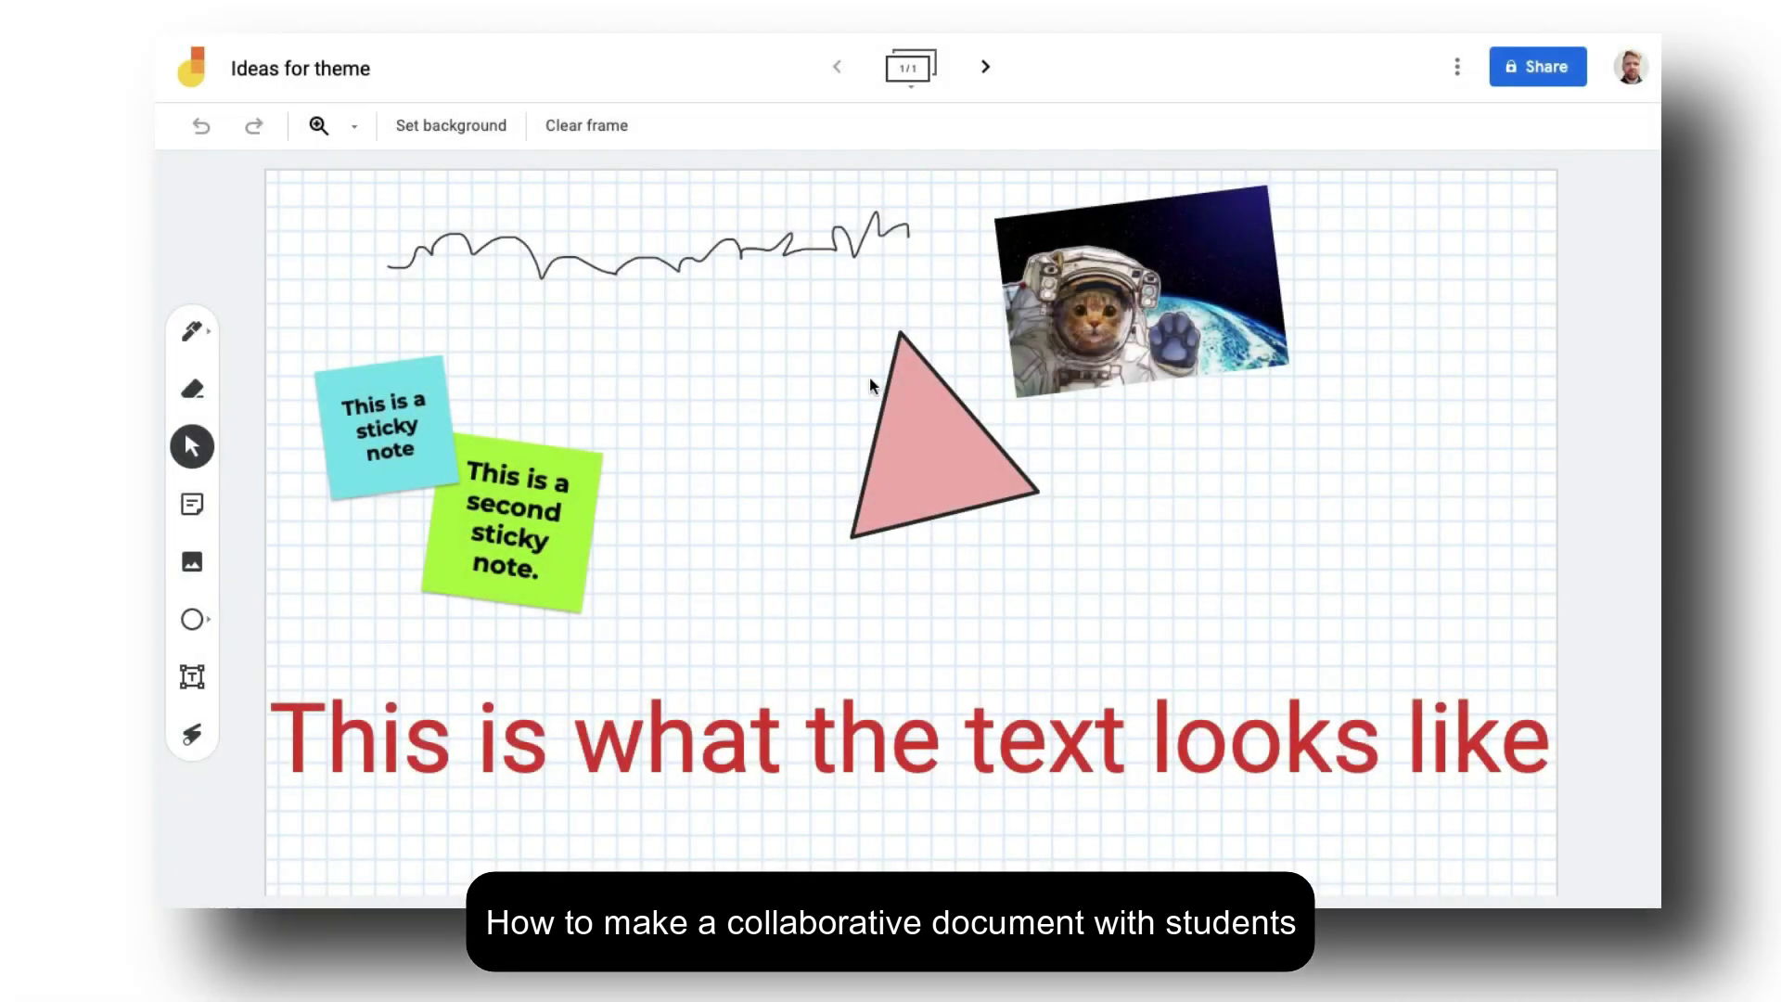
- Insert a blank frame ahead of the sample frame from the frame strip
{"action": "left_click", "coordinate": [920, 70]}
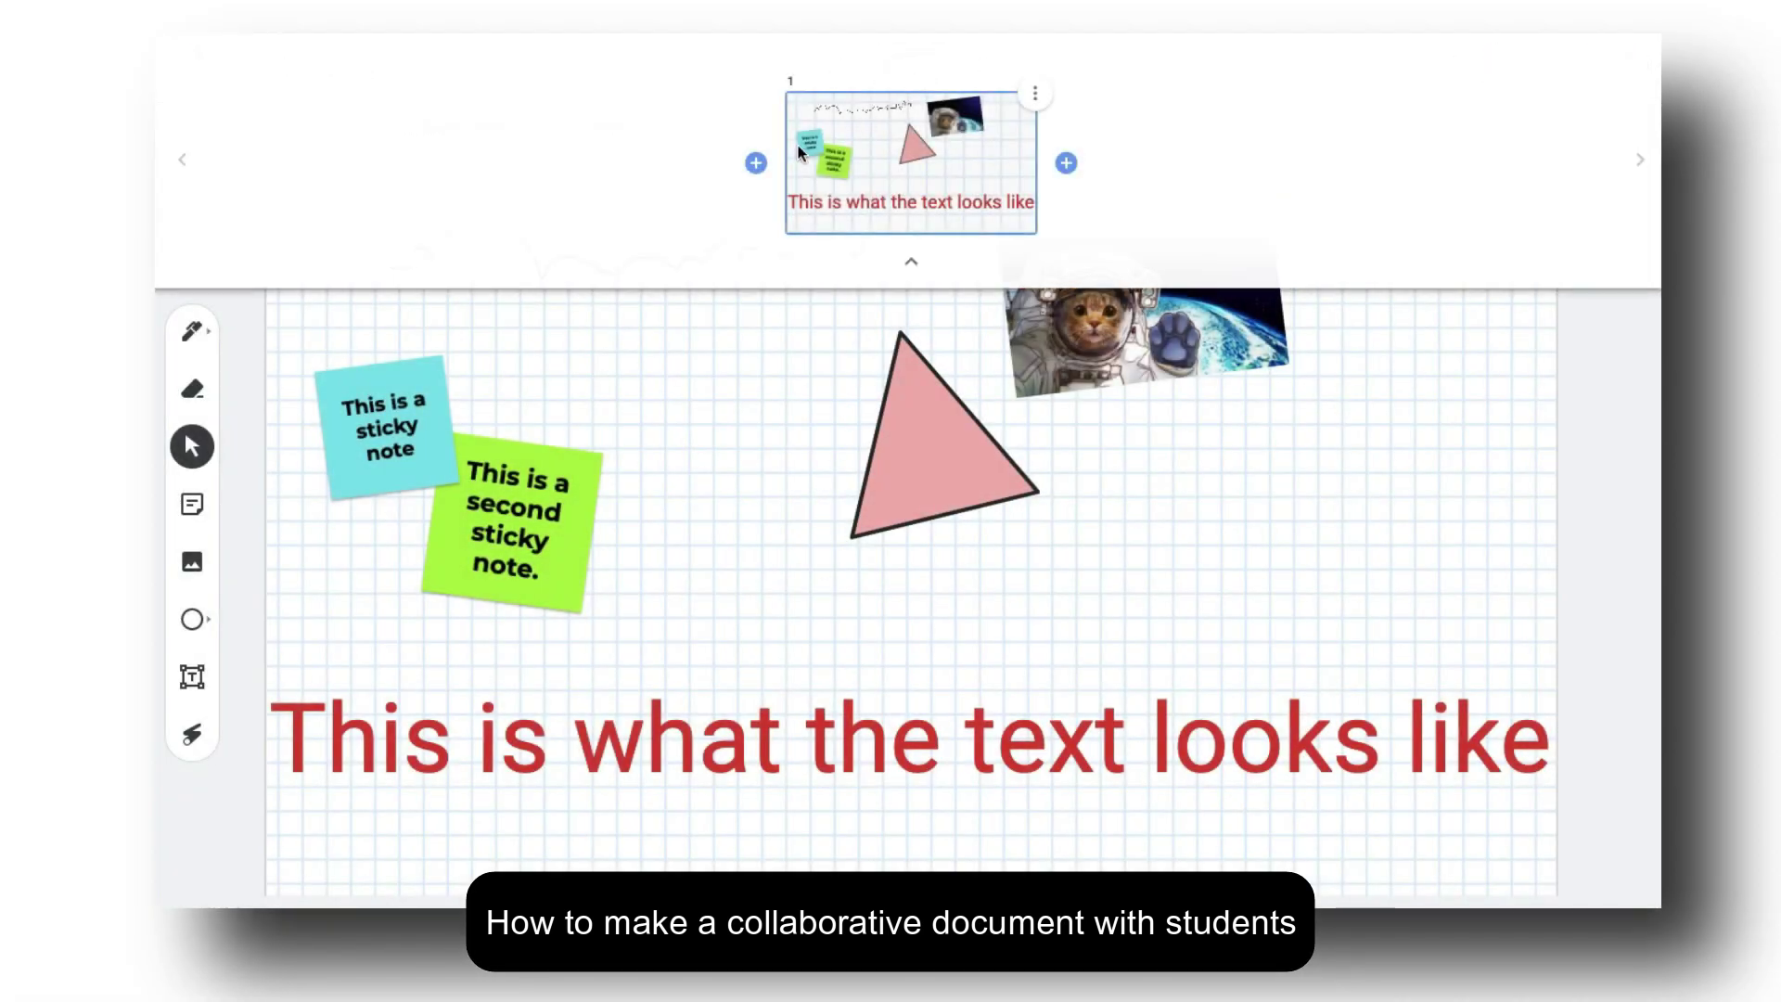
{"action": "left_click", "coordinate": [756, 163]}
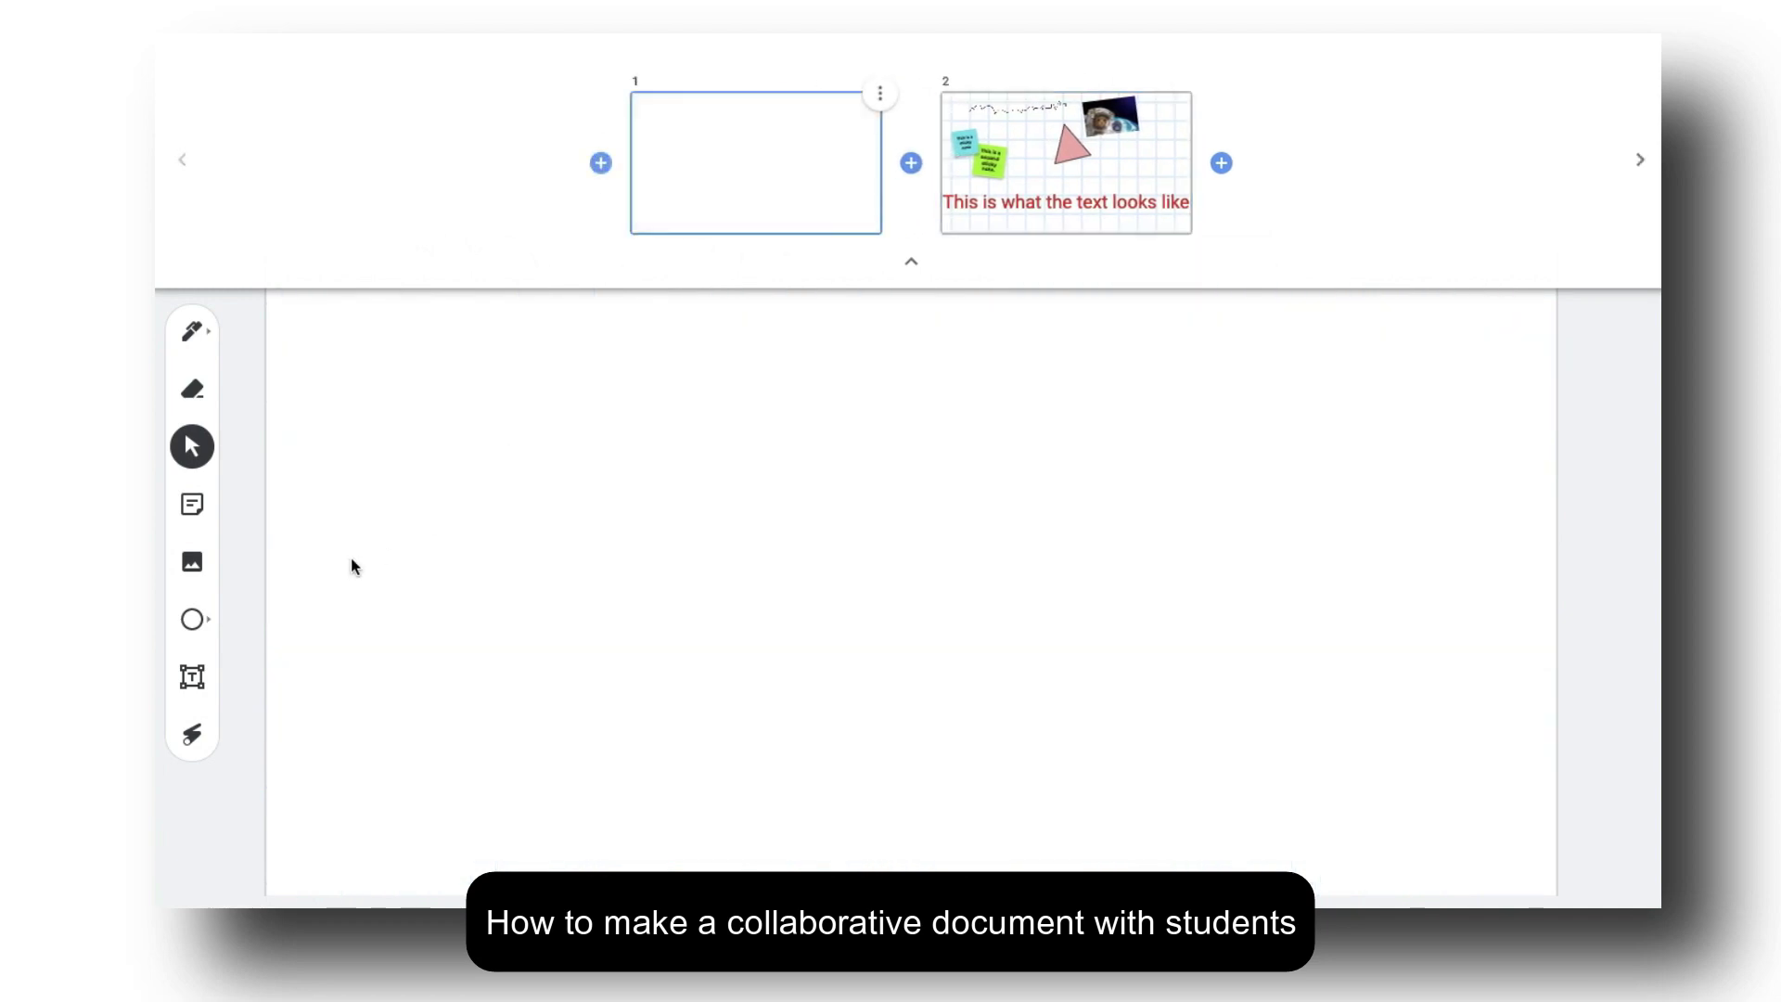
- Add a sticky note reading 'Welcome to our shared document.'
{"action": "left_click", "coordinate": [351, 566]}
{"action": "left_click", "coordinate": [192, 504]}
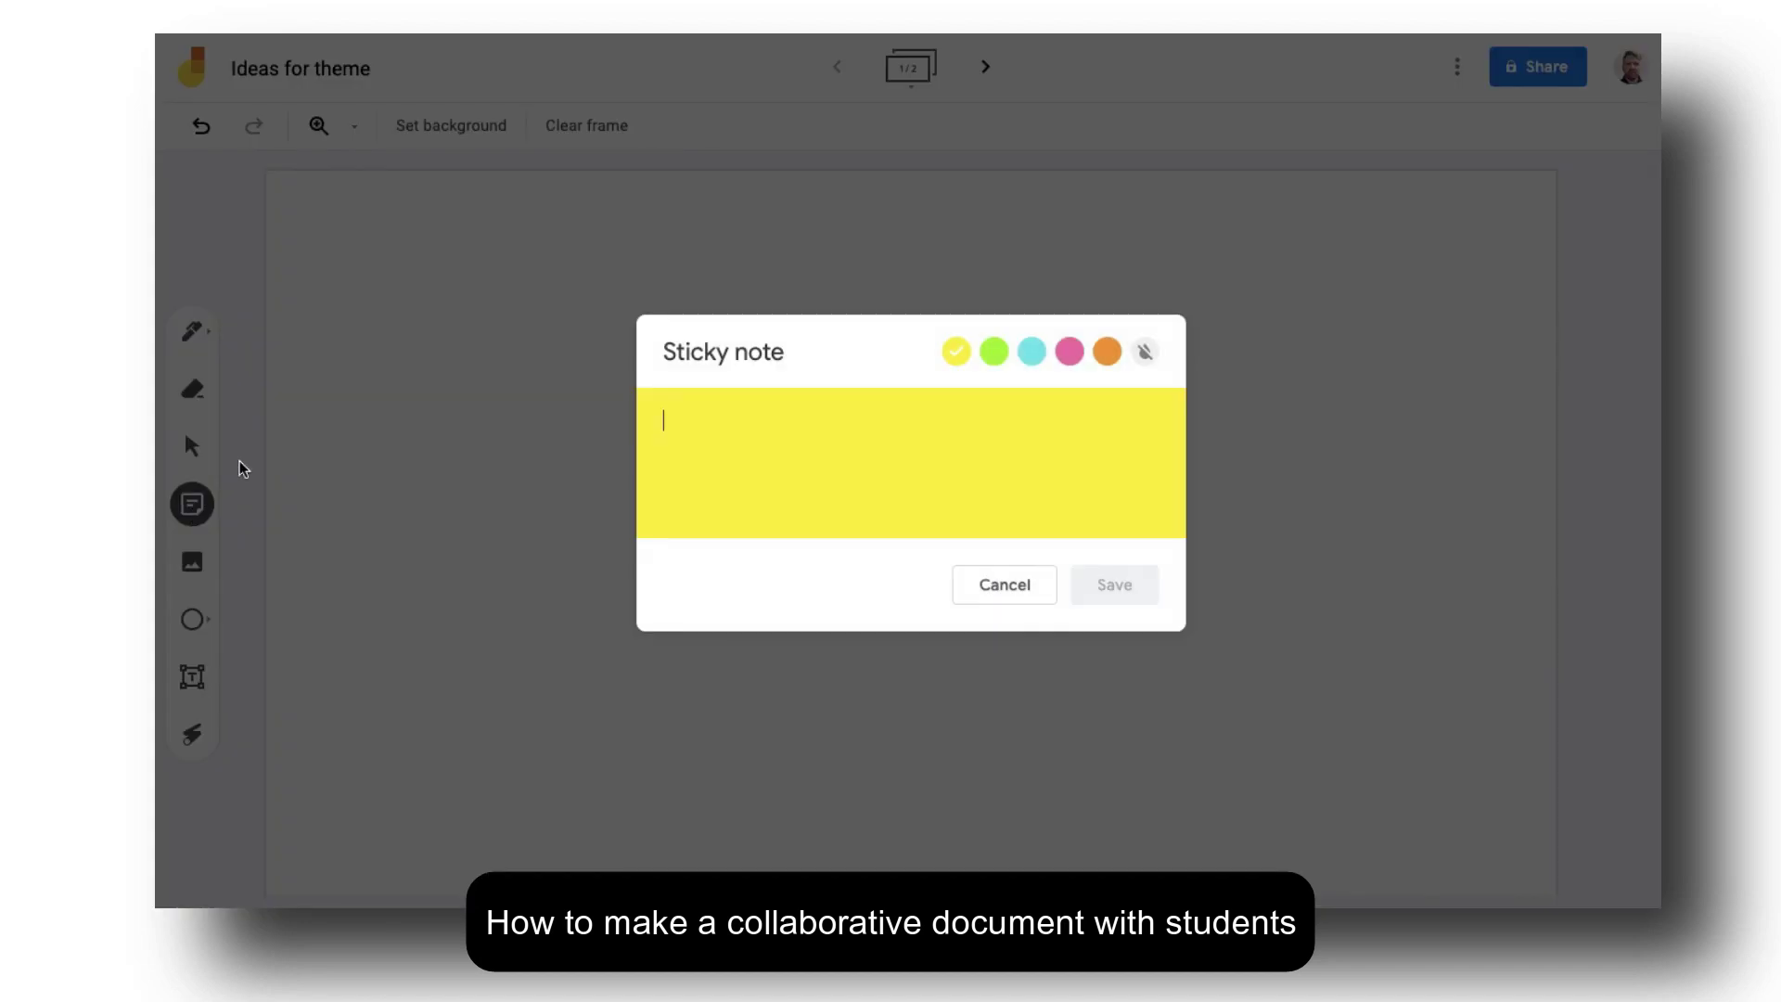
{"action": "type", "text": "Welcome to our shared"}
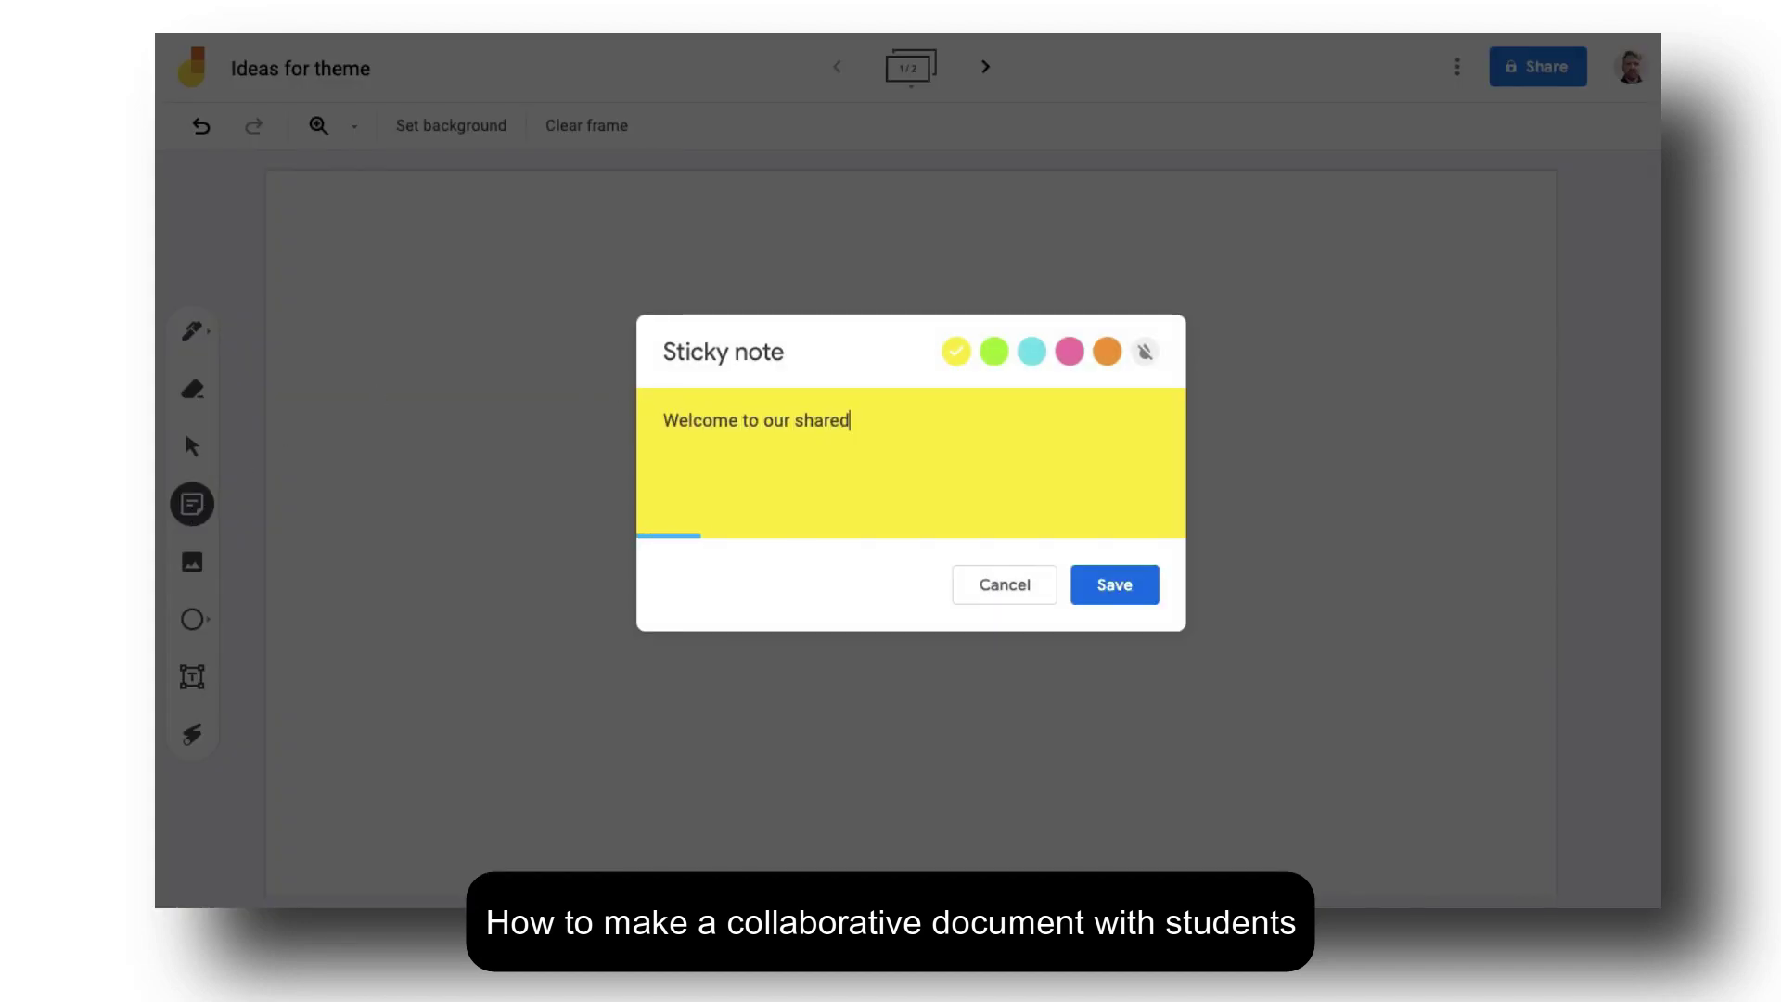
{"action": "type", "text": " docume"}
{"action": "key", "text": "BackSpace"}
{"action": "type", "text": "me"}
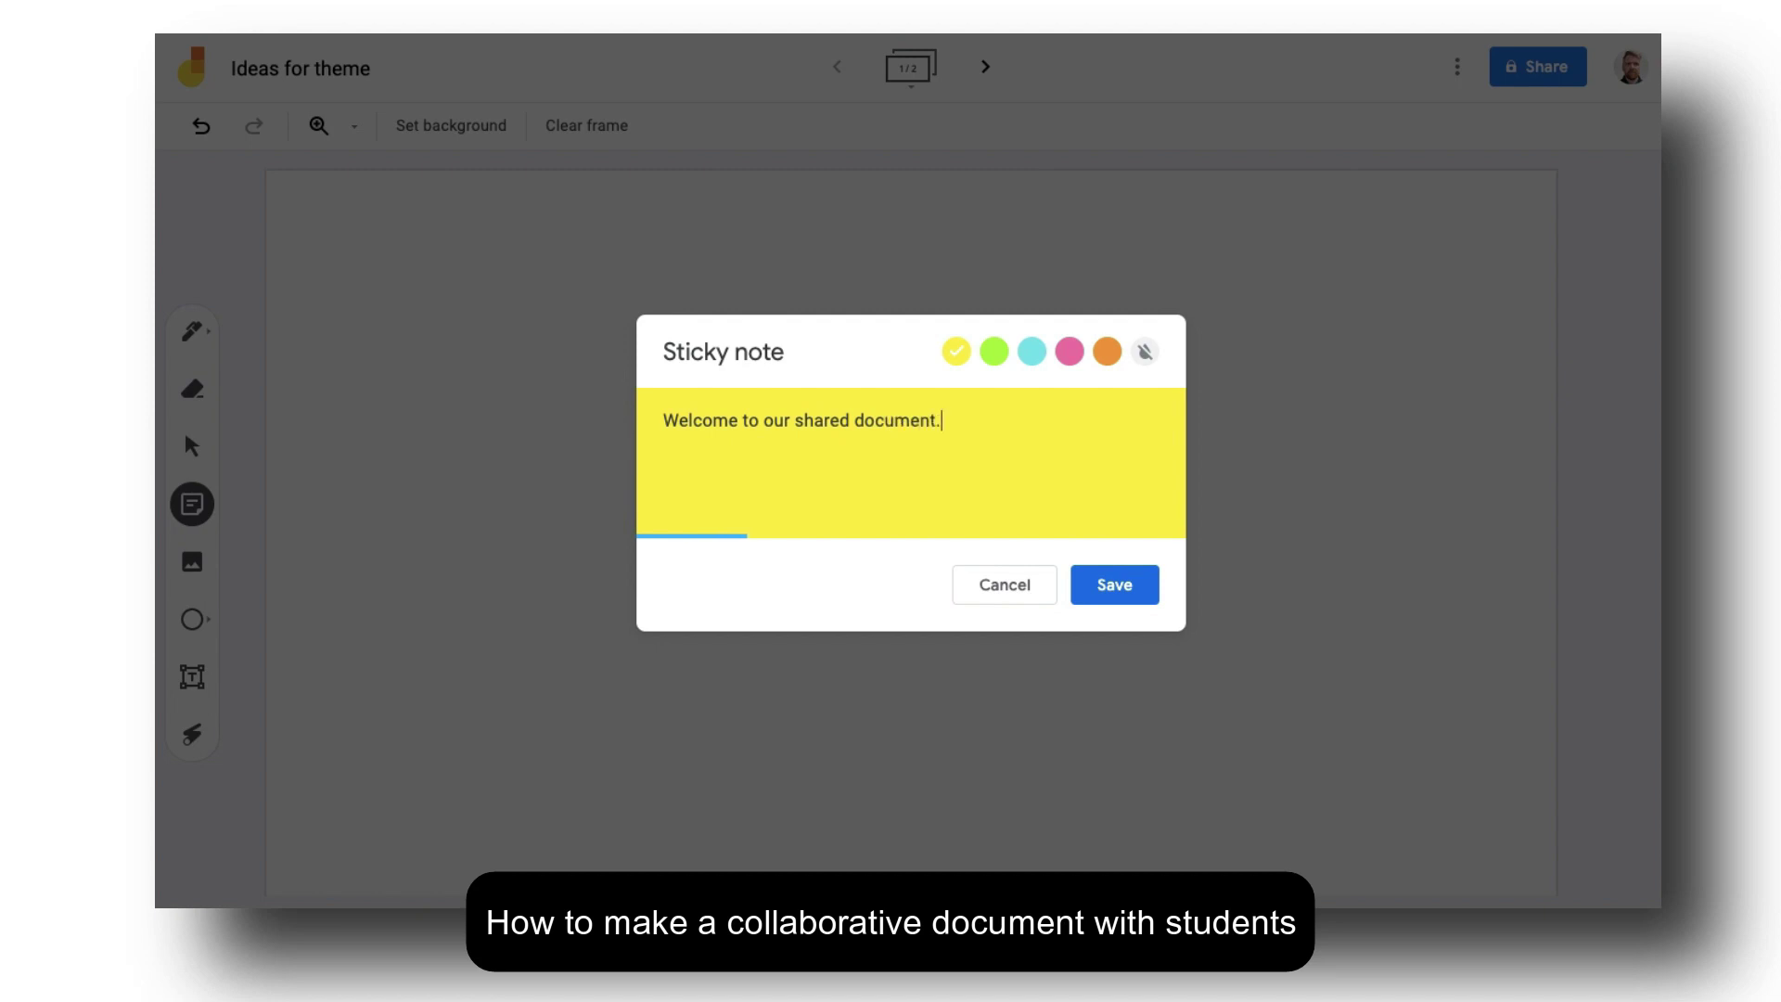
{"action": "left_click", "coordinate": [1121, 589]}
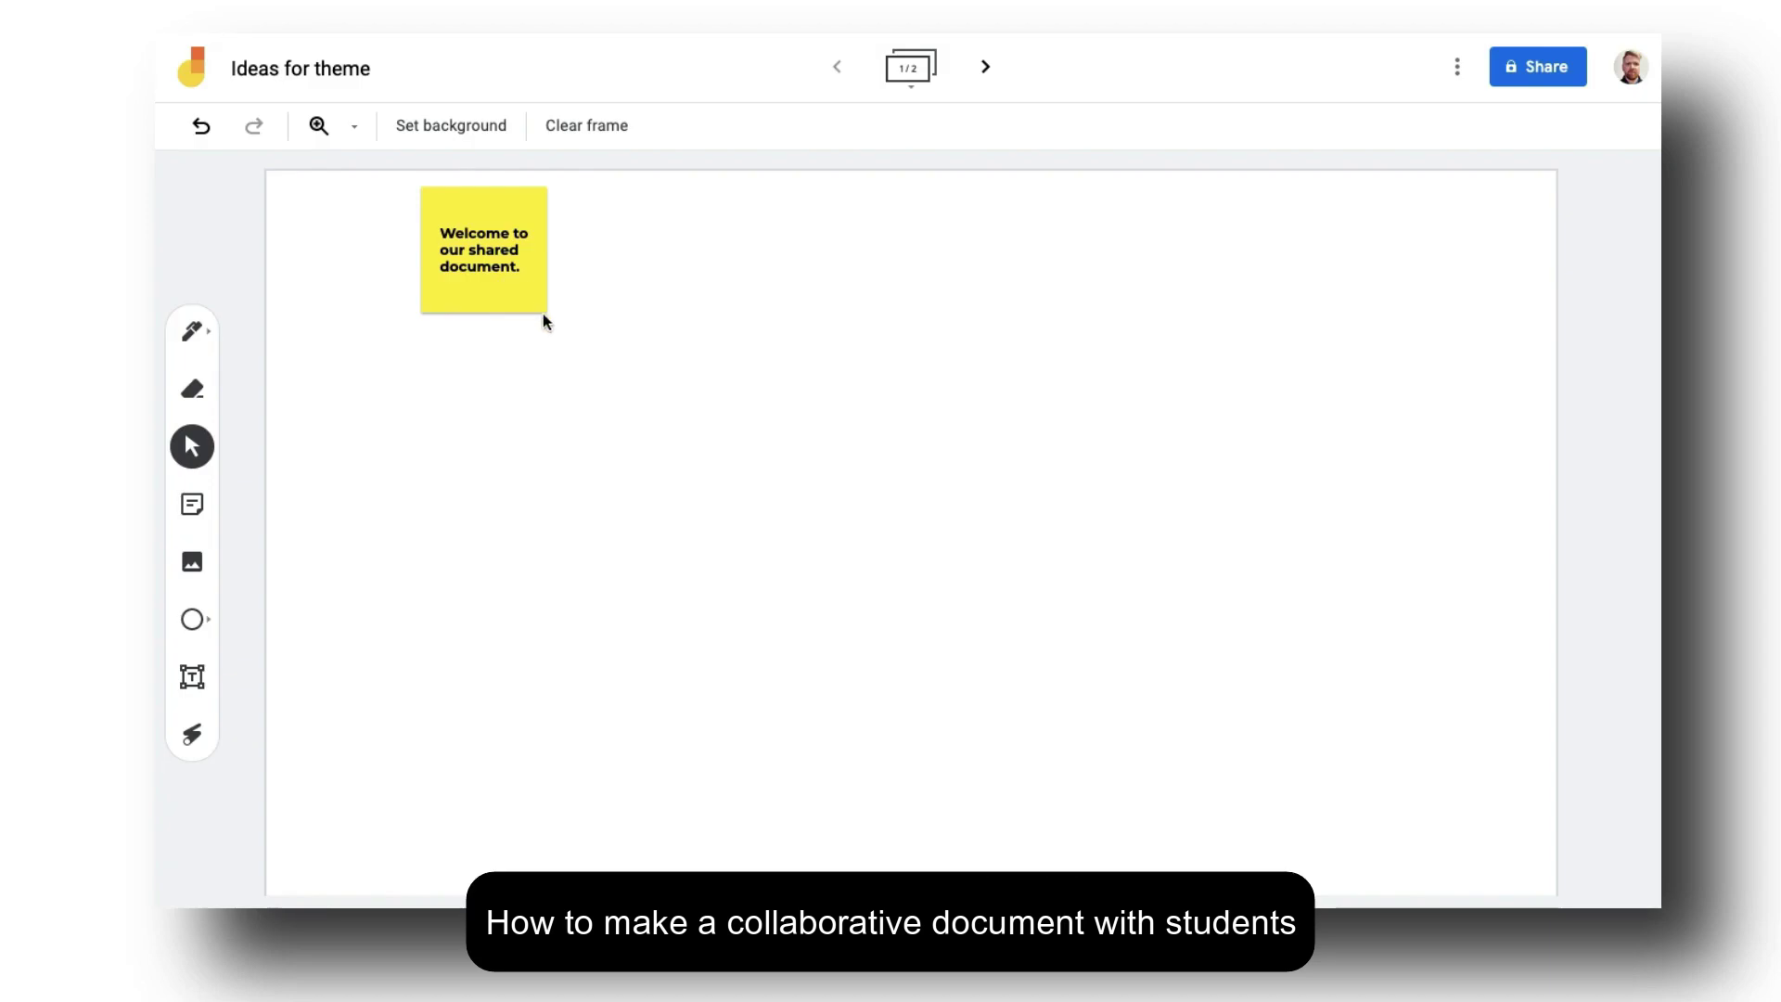
- Enlarge the welcome note to about double size, shift it slightly, and tilt it counter-clockwise
{"action": "left_click", "coordinate": [532, 300]}
{"action": "left_click_drag", "start_coordinate": [547, 316], "coordinate": [758, 515]}
{"action": "left_click_drag", "start_coordinate": [612, 421], "coordinate": [523, 452]}
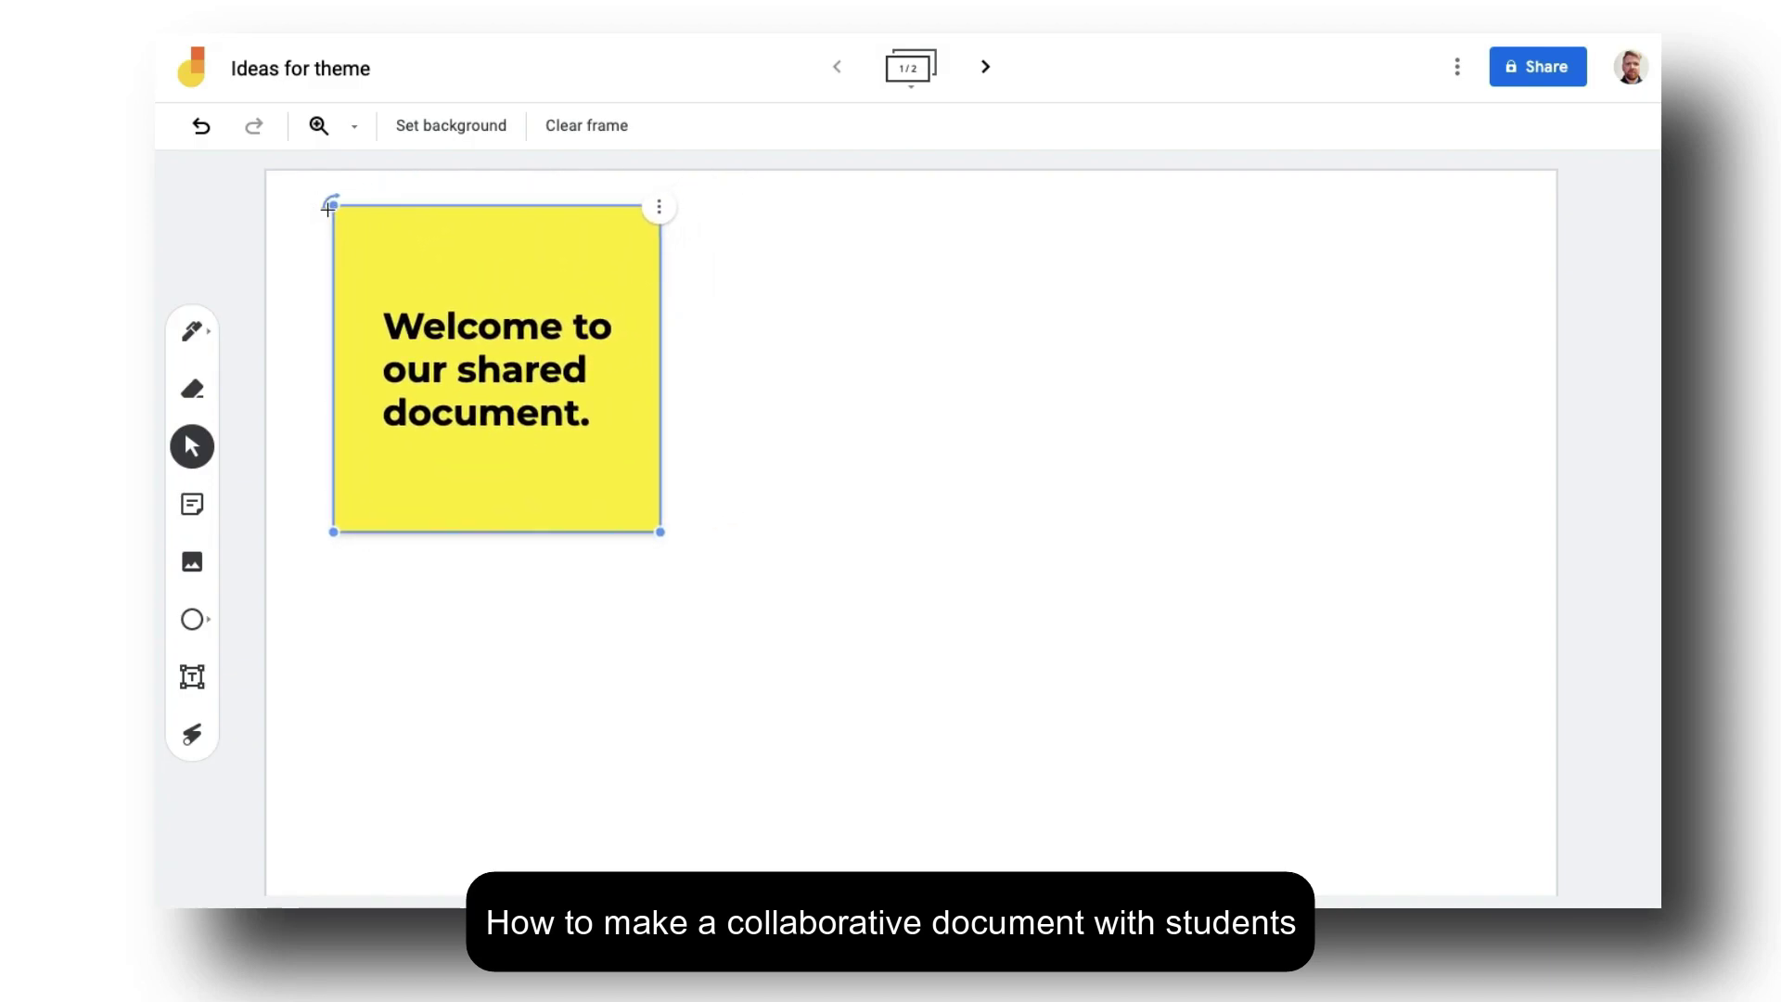
{"action": "left_click_drag", "start_coordinate": [329, 202], "coordinate": [315, 222]}
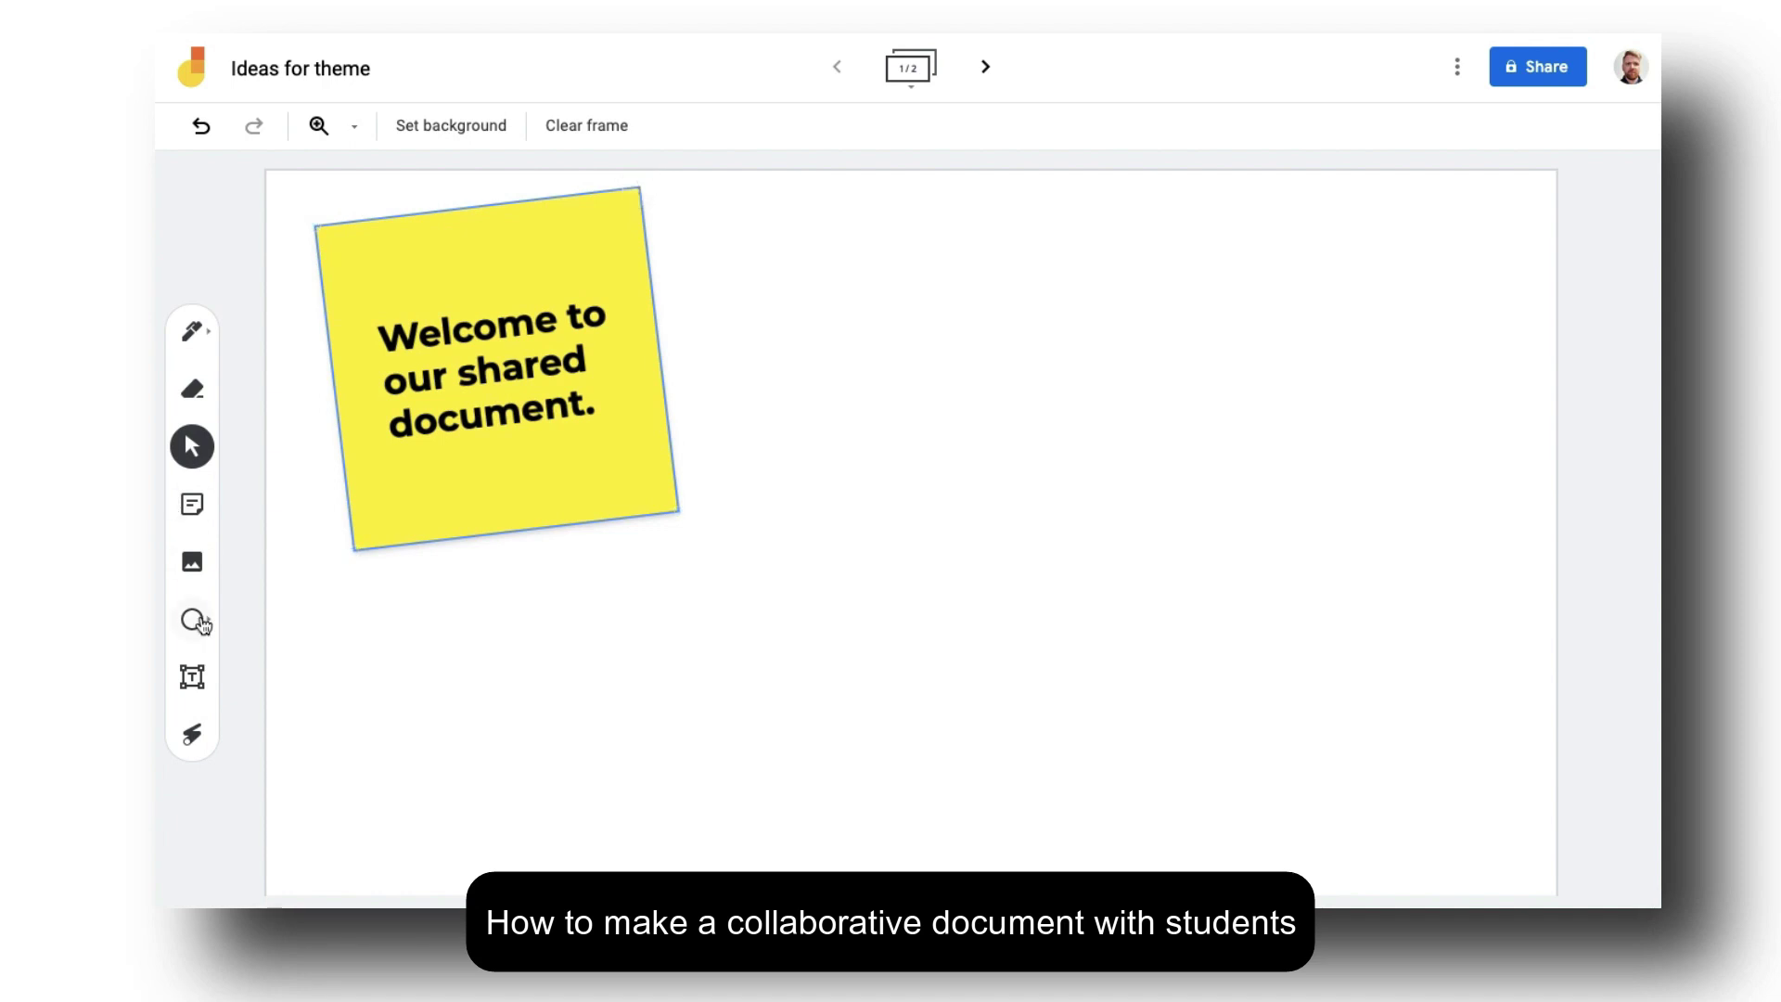
- Add a second sticky note reading 'Click through the pages and share your ideas.'
{"action": "left_click", "coordinate": [192, 505]}
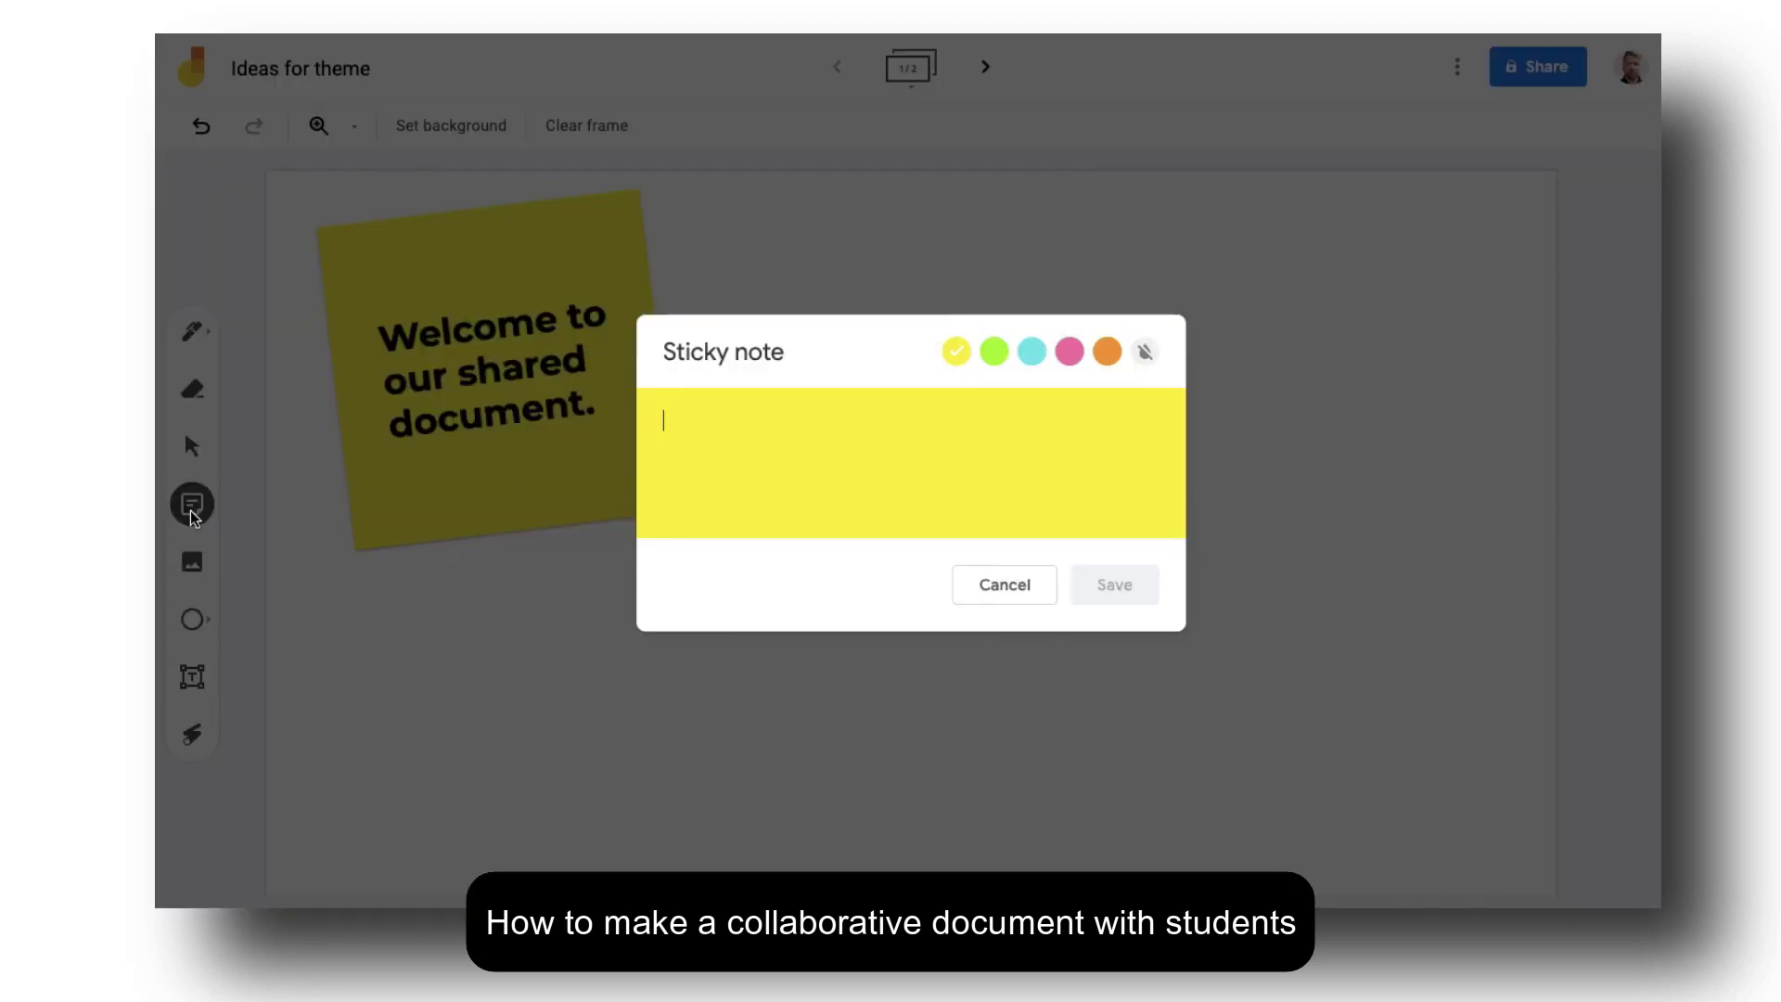
{"action": "type", "text": "Click through the pages and share your ideas."}
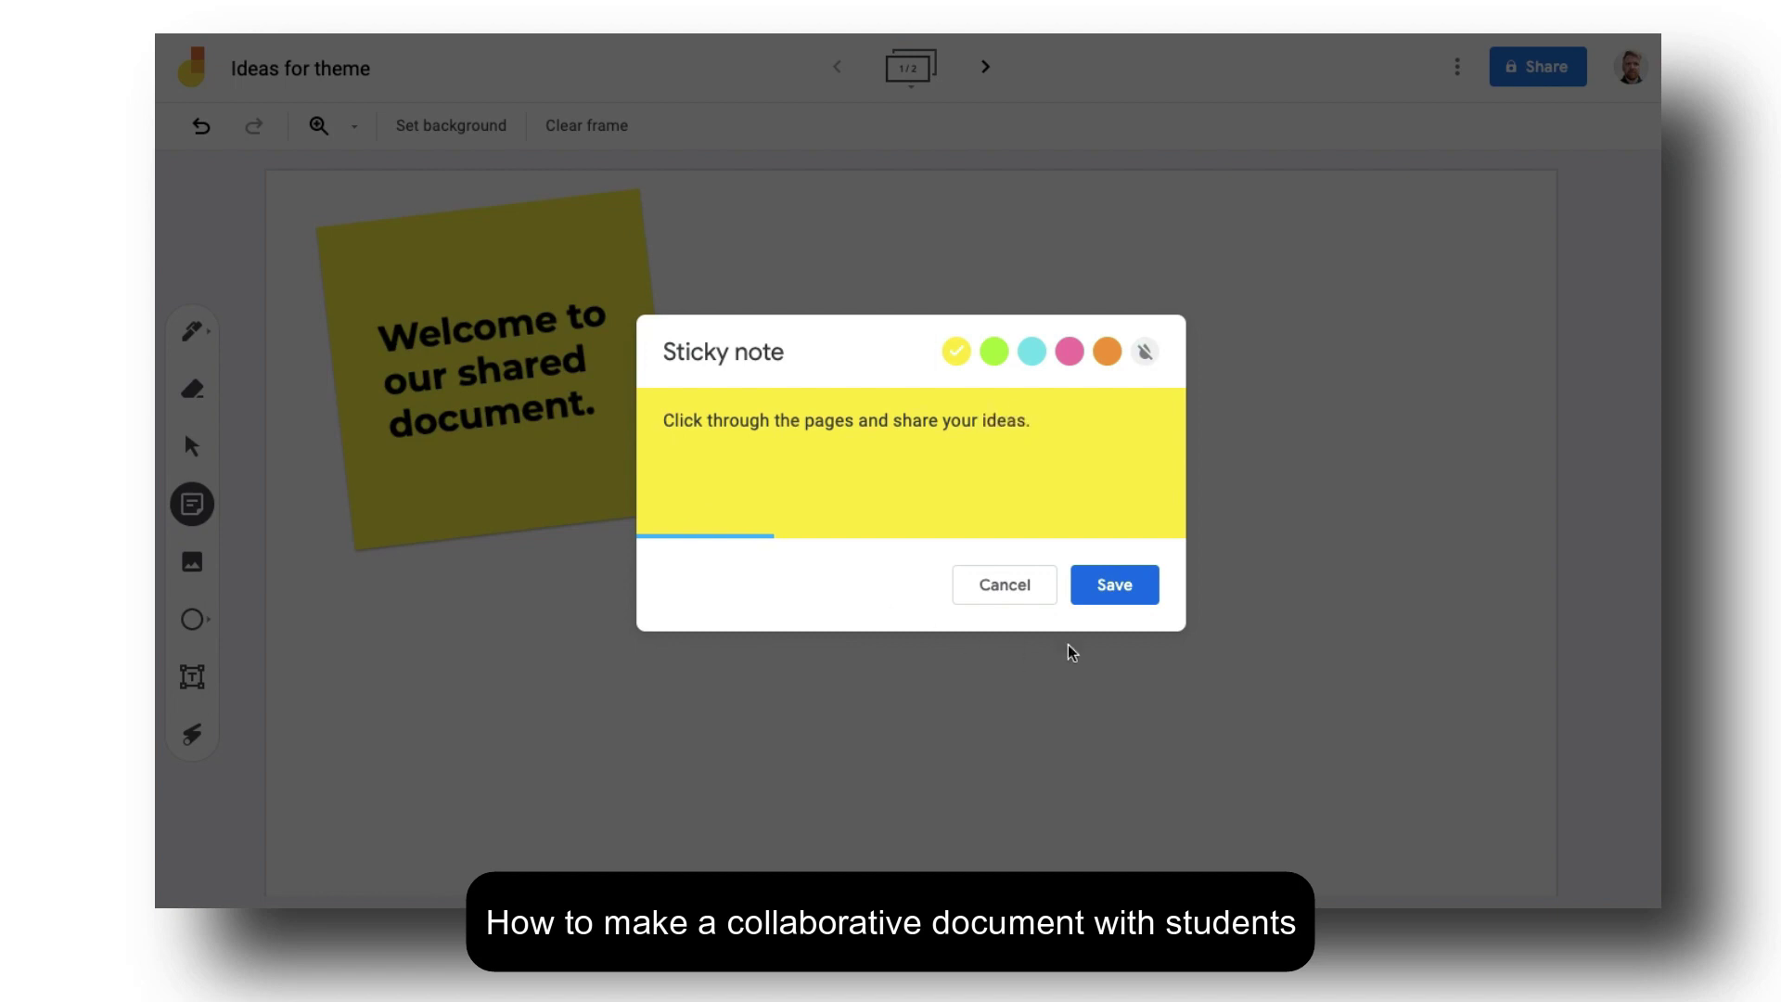
{"action": "left_click", "coordinate": [1106, 596]}
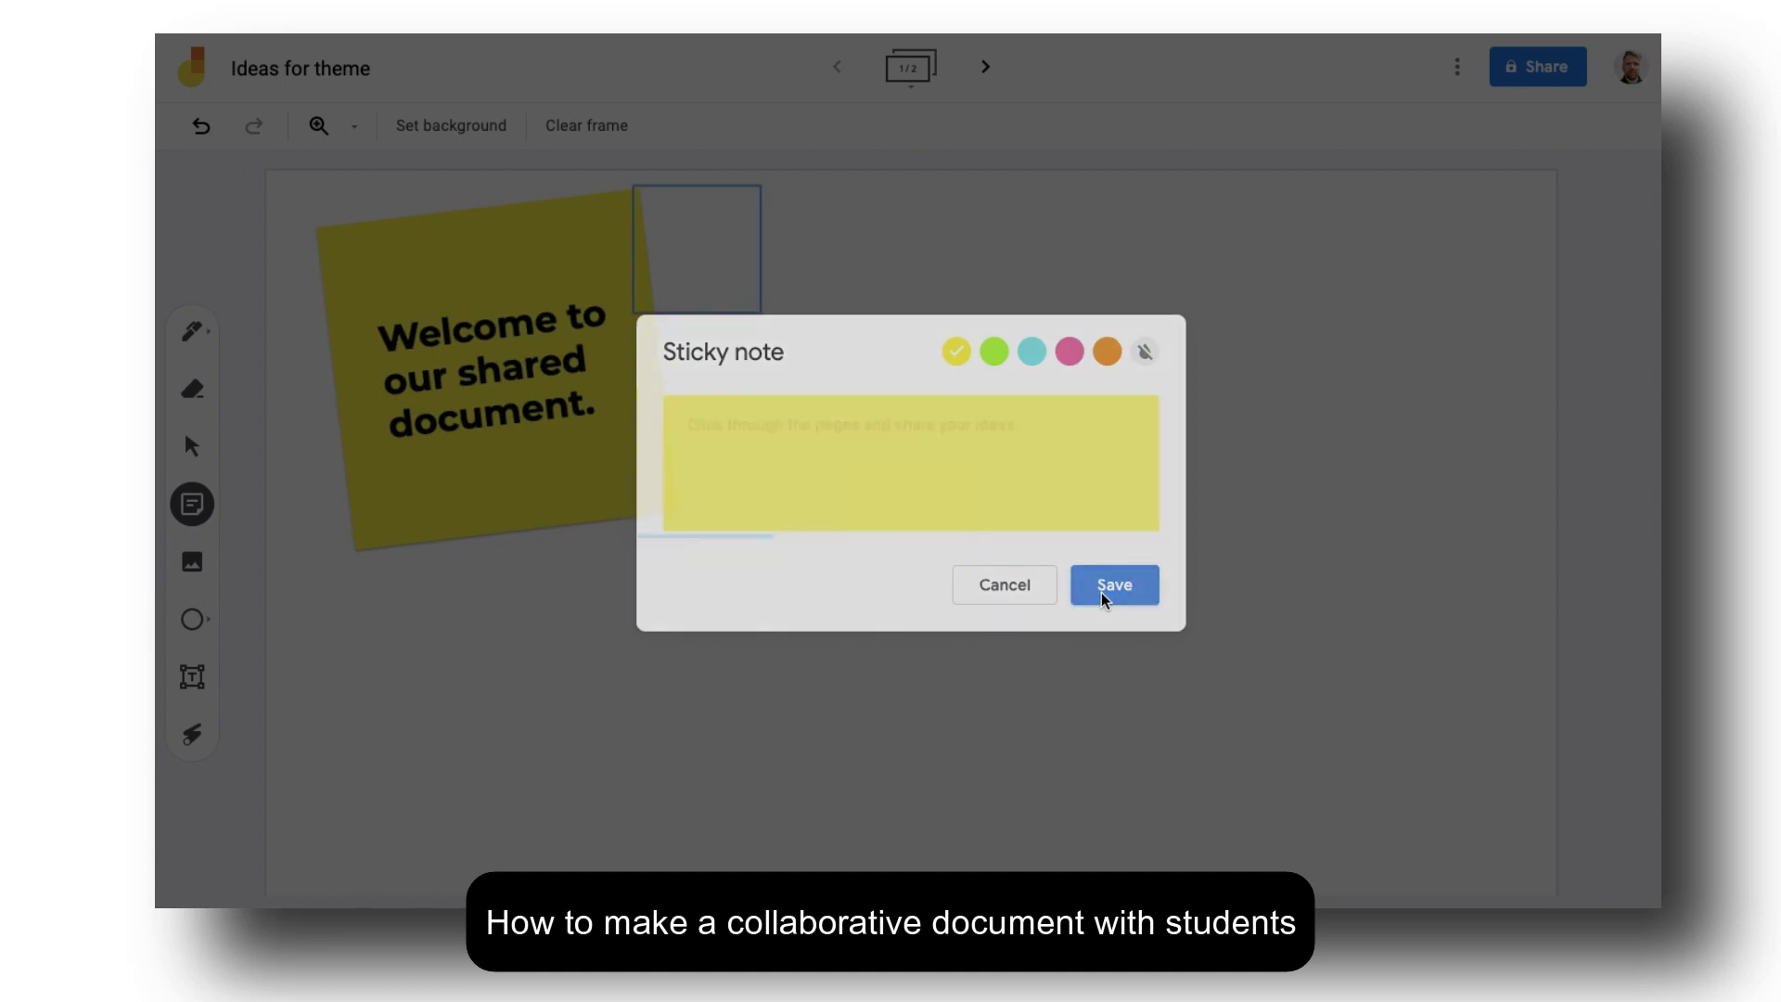
- Move the instructions note down and to the right on frame 1
{"action": "left_click", "coordinate": [879, 720]}
{"action": "left_click_drag", "start_coordinate": [732, 290], "coordinate": [1356, 810]}
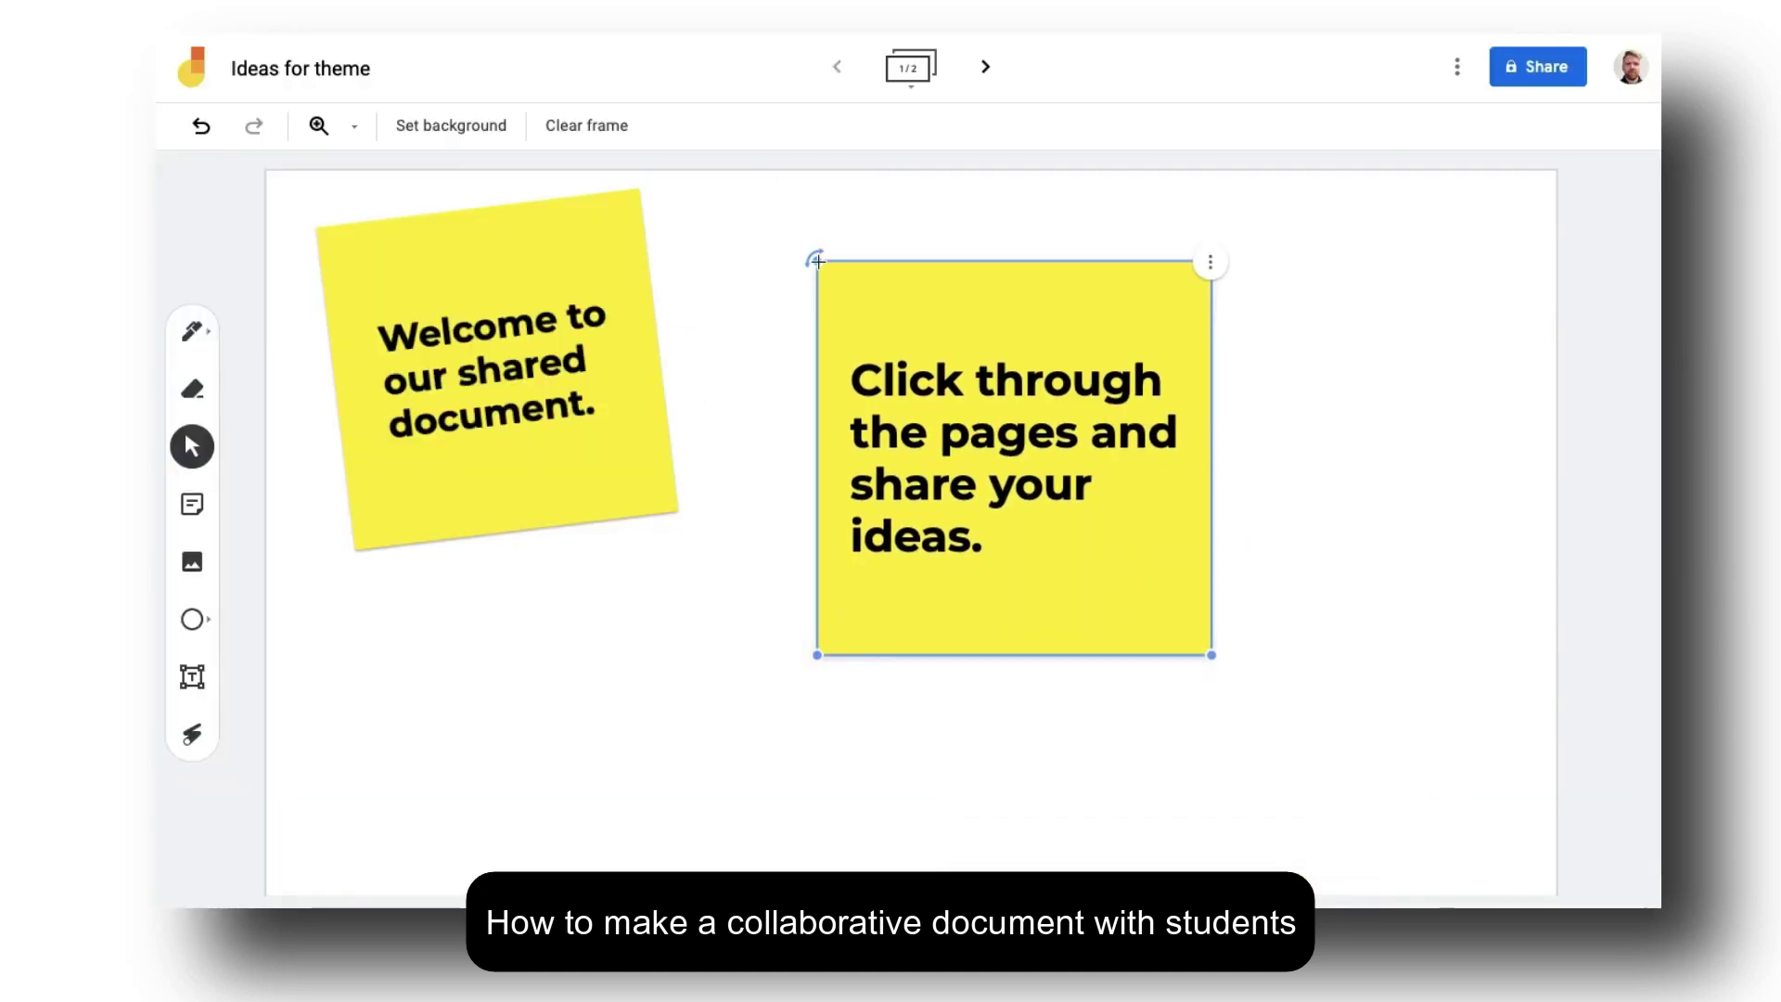
{"action": "left_click", "coordinate": [798, 219]}
- On frame 2, change the red text to 'What do you know about space?' in Title size
{"action": "left_click", "coordinate": [985, 66]}
{"action": "double_click", "coordinate": [735, 739]}
{"action": "type", "text": "What do you know about space?"}
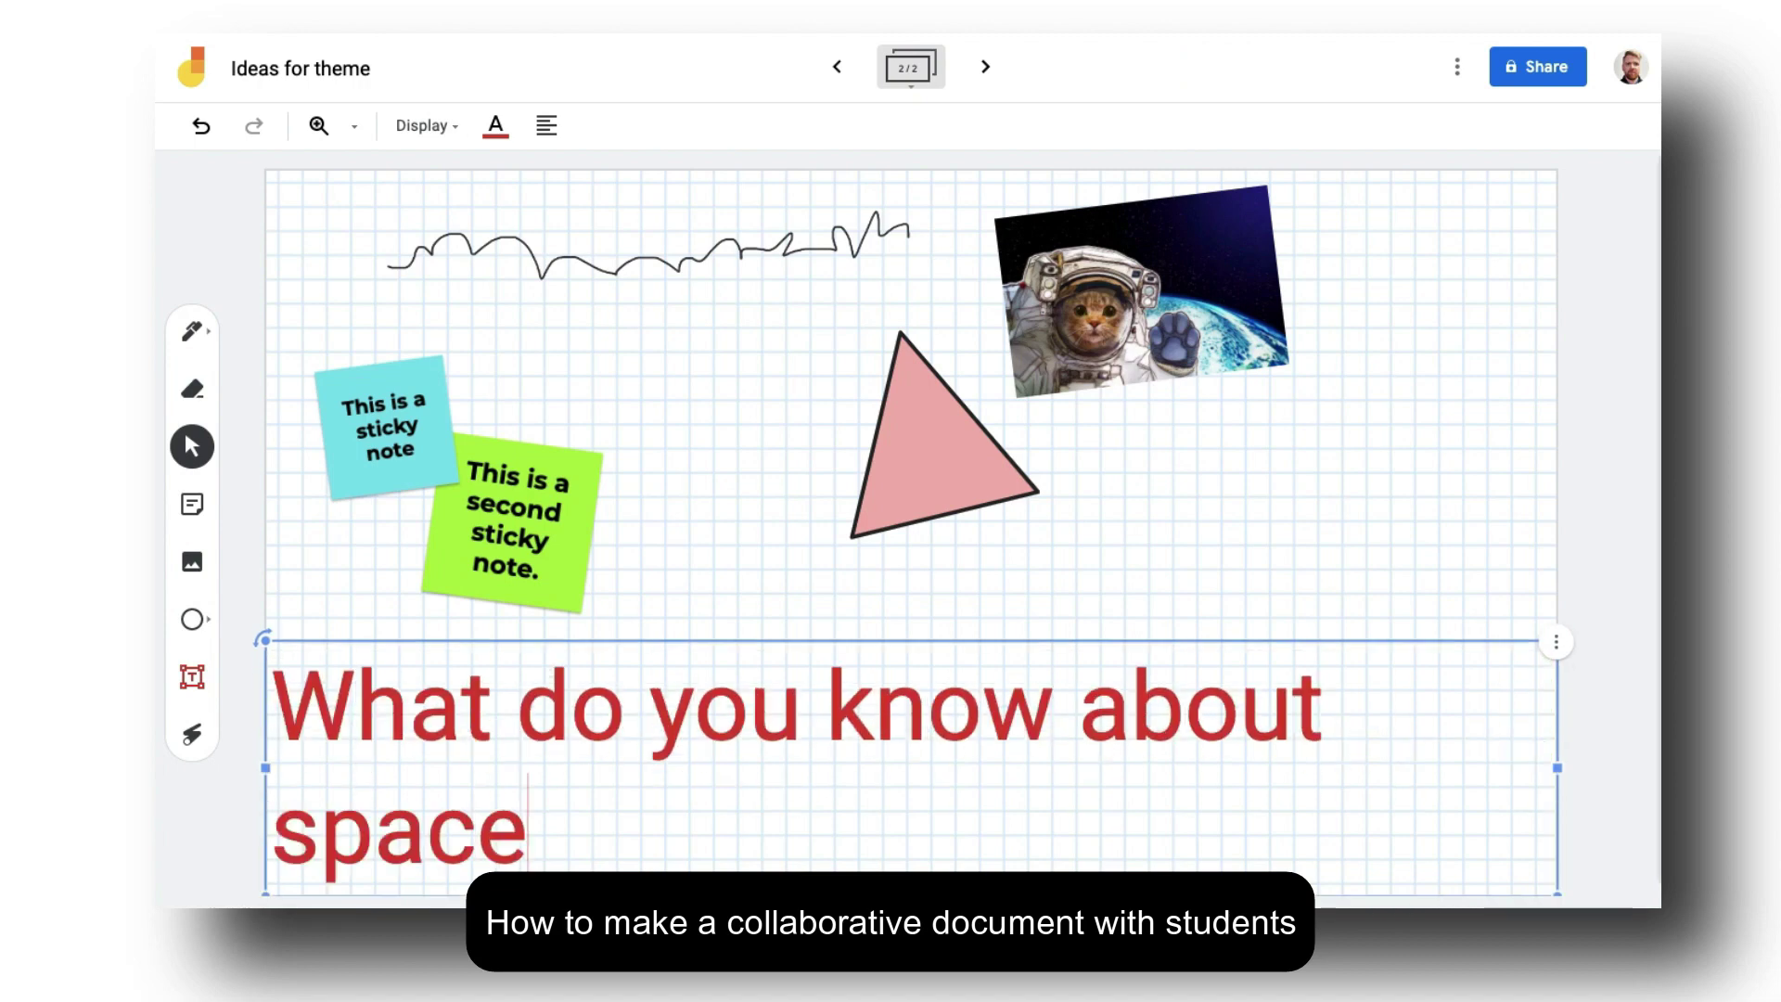
{"action": "left_click", "coordinate": [449, 133]}
{"action": "left_click", "coordinate": [473, 278]}
{"action": "left_click_drag", "start_coordinate": [795, 687], "coordinate": [955, 696]}
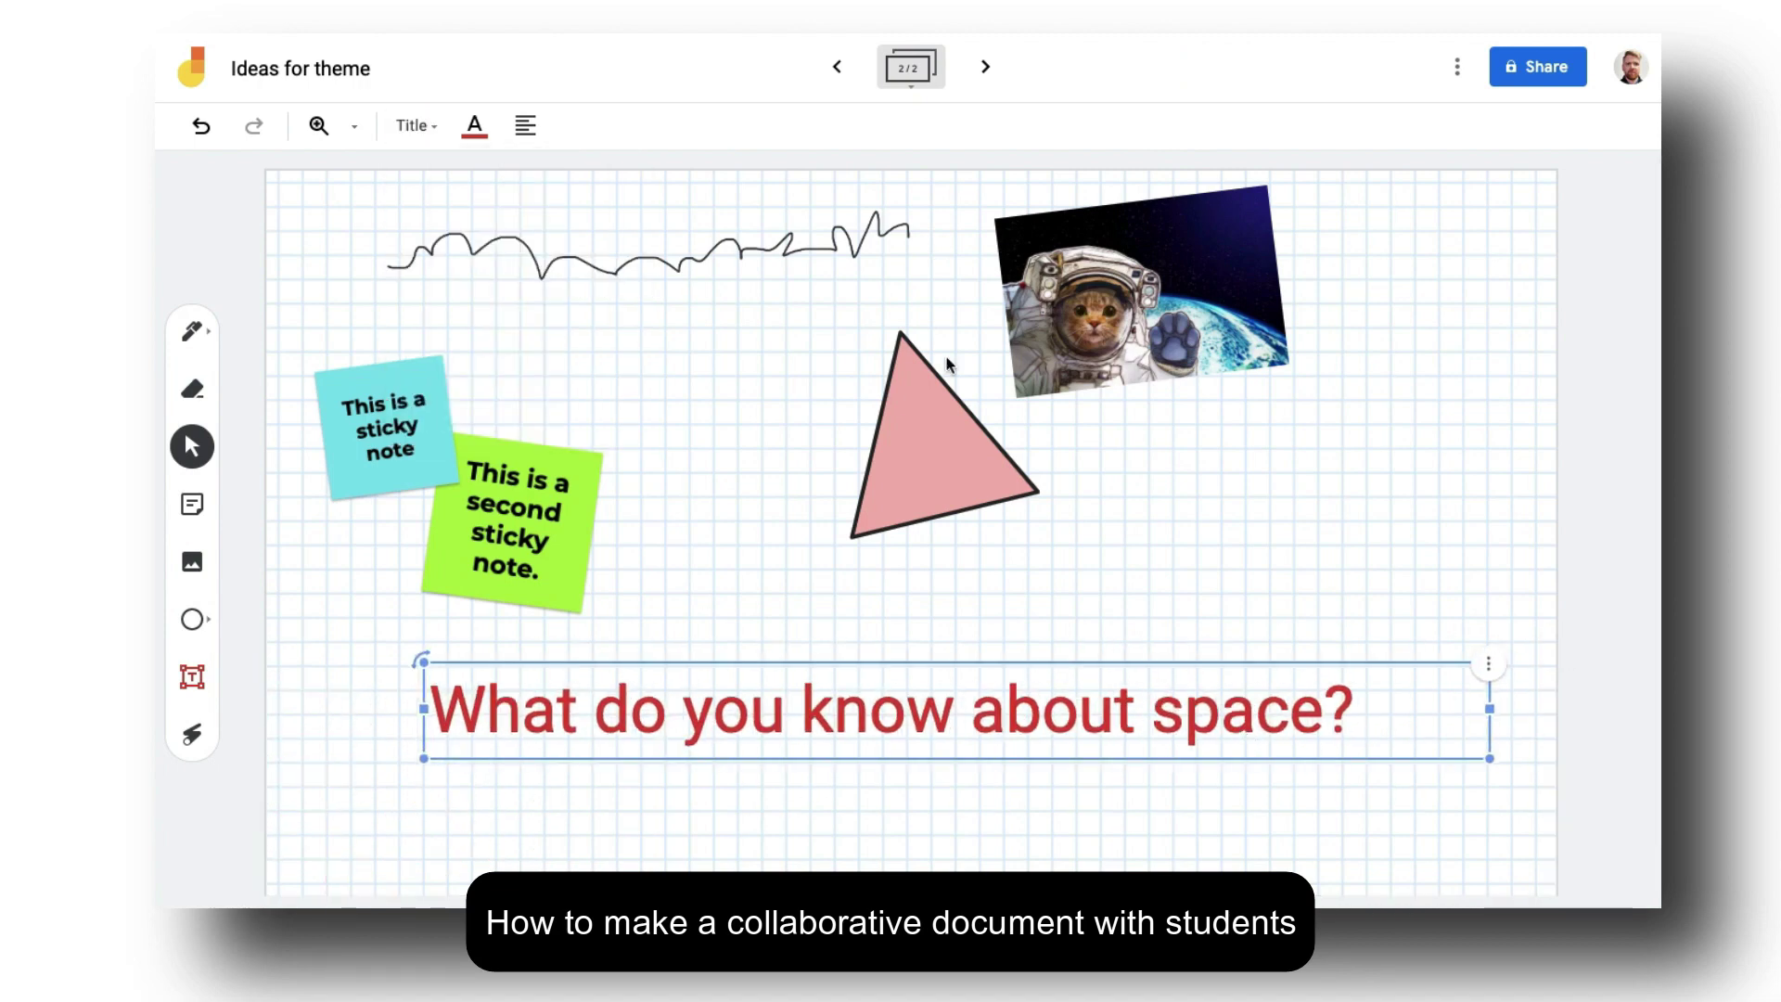
- Enlarge the astronaut-cat image and delete the cyan note, green note and pink triangle
{"action": "left_click", "coordinate": [1159, 297]}
{"action": "left_click_drag", "start_coordinate": [1287, 366], "coordinate": [1347, 394]}
{"action": "left_click", "coordinate": [392, 436]}
{"action": "key", "text": "Delete"}
{"action": "left_click", "coordinate": [533, 491]}
{"action": "key", "text": "Delete"}
{"action": "left_click", "coordinate": [955, 483]}
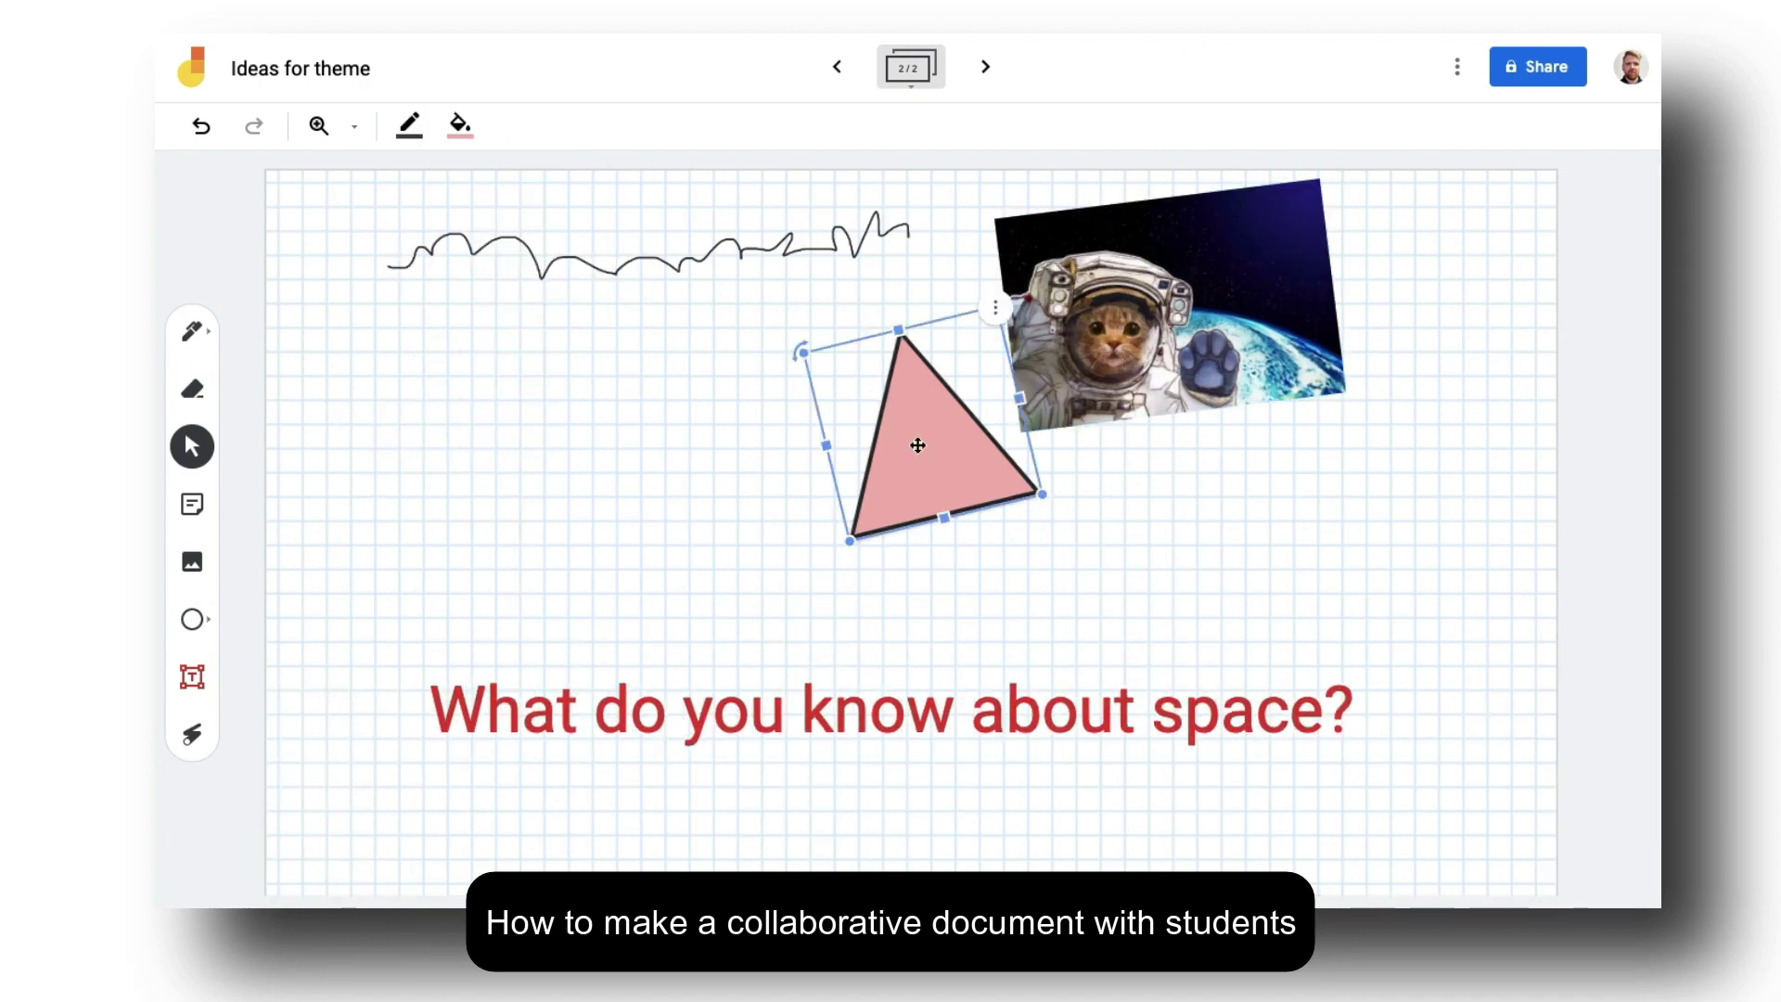
{"action": "key", "text": "Delete"}
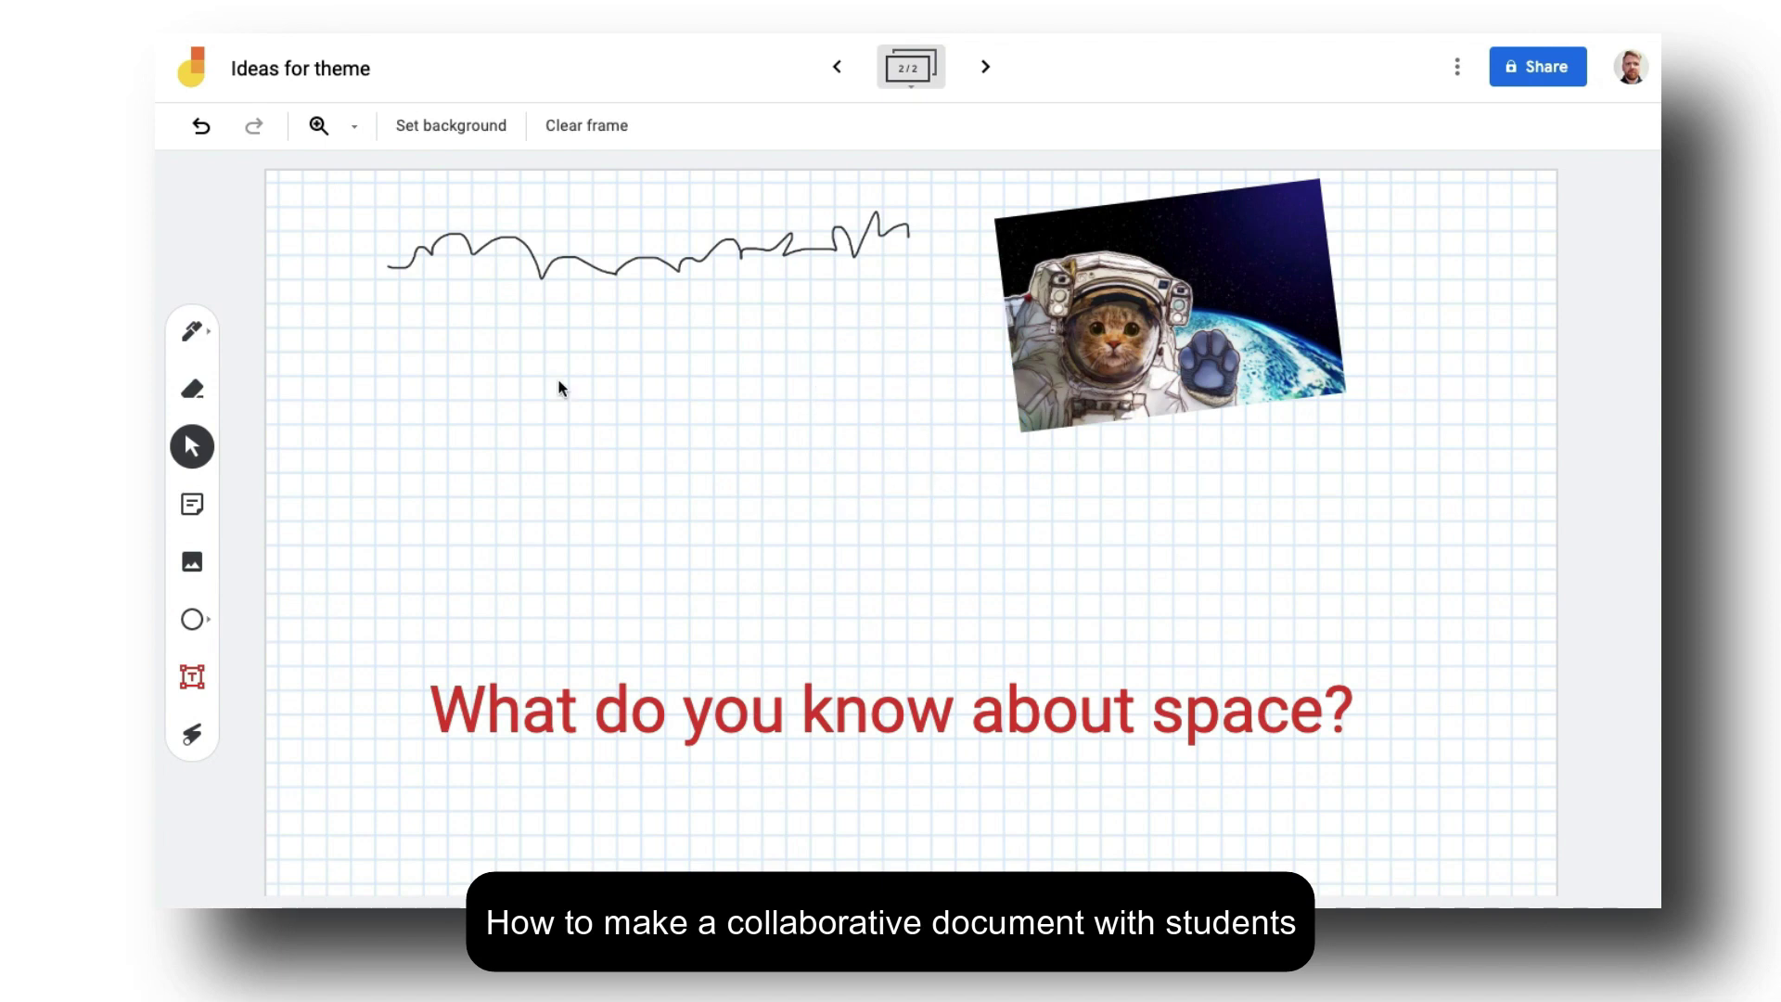
- Add a third frame with a text box 'What would you like to find out about space?'
{"action": "left_click", "coordinate": [983, 67]}
{"action": "left_click", "coordinate": [192, 677]}
{"action": "left_click", "coordinate": [418, 218]}
{"action": "type", "text": "What would you "}
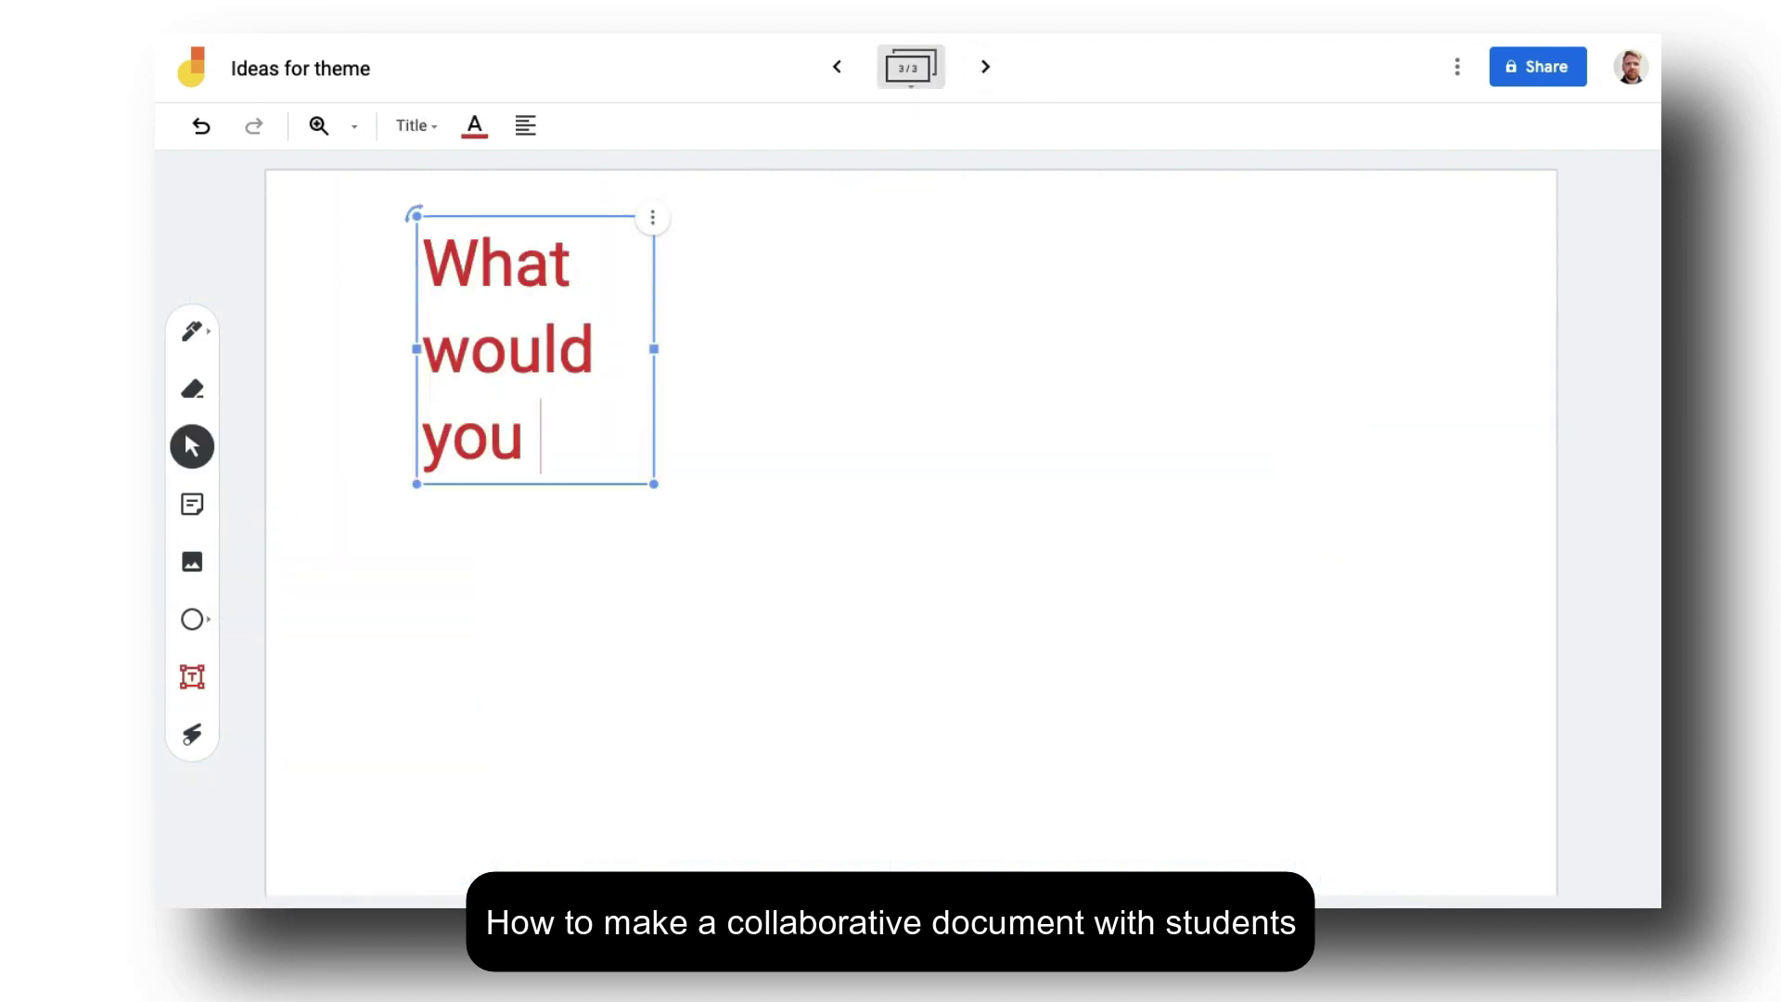
{"action": "type", "text": "like to find out about space?"}
{"action": "left_click_drag", "start_coordinate": [654, 435], "coordinate": [1488, 482]}
- Stretch the question across the frame, set it to Subtitle size and centre it
{"action": "left_click_drag", "start_coordinate": [425, 289], "coordinate": [313, 289]}
{"action": "left_click_drag", "start_coordinate": [1488, 306], "coordinate": [1550, 306]}
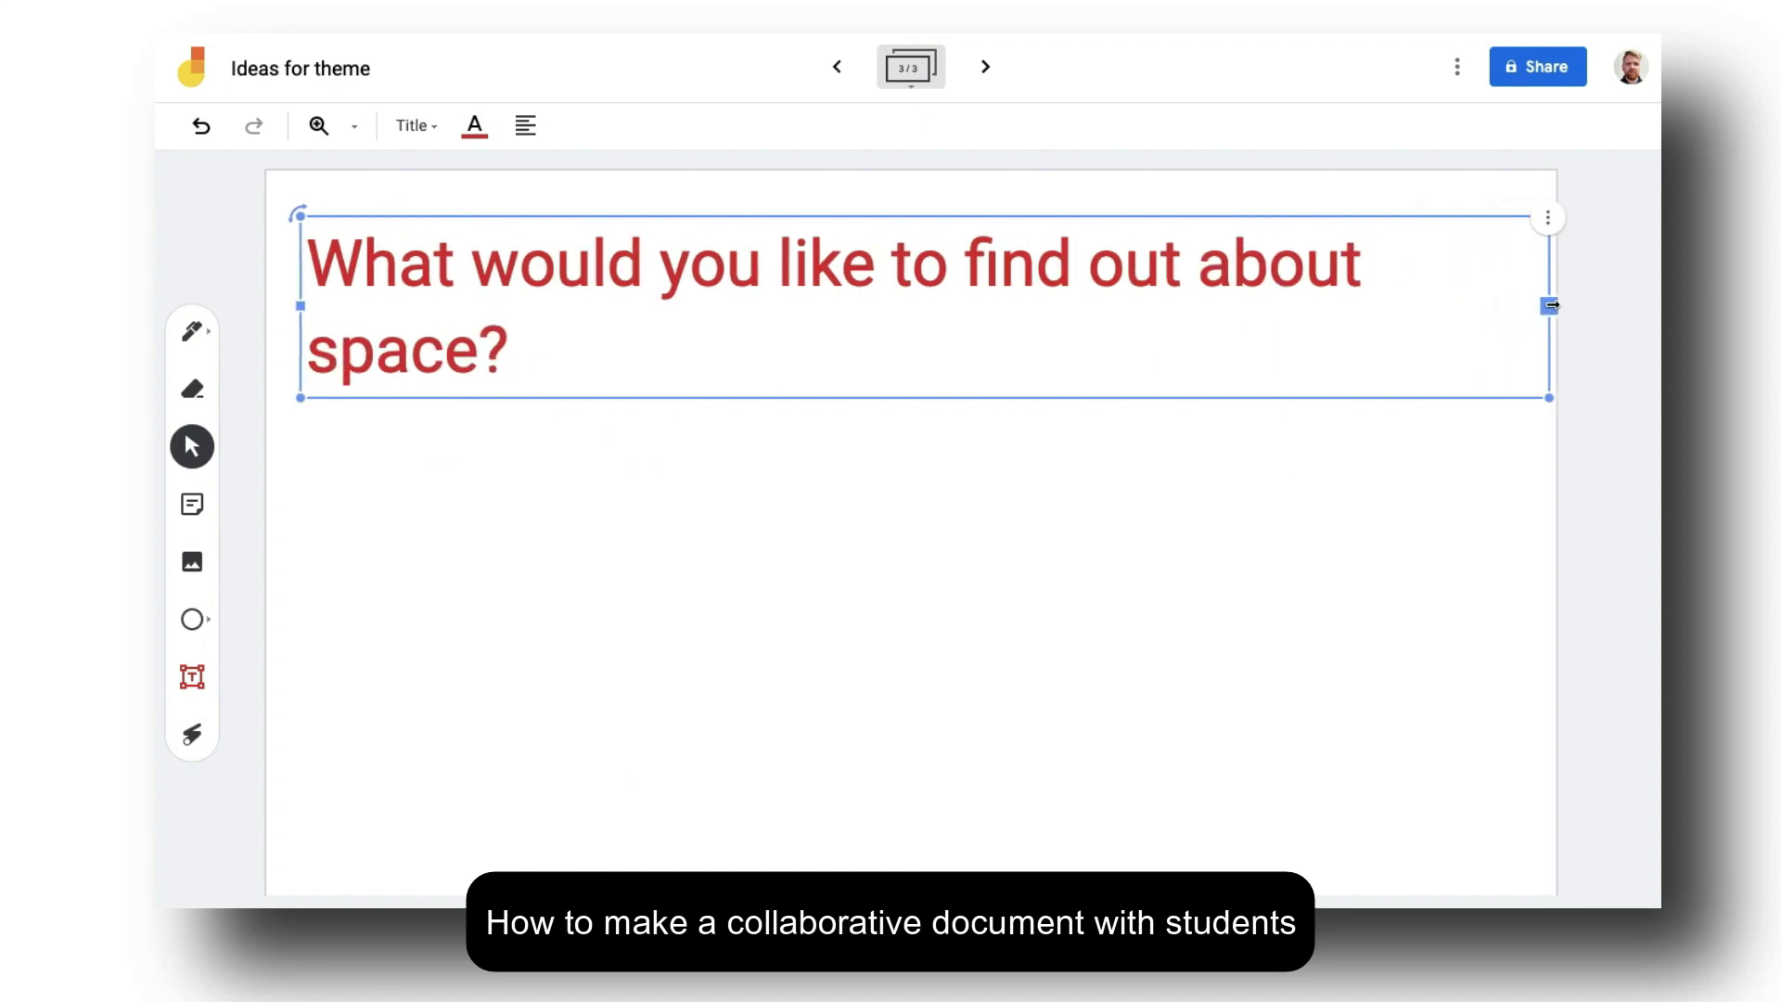
{"action": "left_click", "coordinate": [416, 125]}
{"action": "left_click", "coordinate": [446, 227]}
{"action": "left_click_drag", "start_coordinate": [981, 263], "coordinate": [1111, 541]}
{"action": "left_click", "coordinate": [1141, 364]}
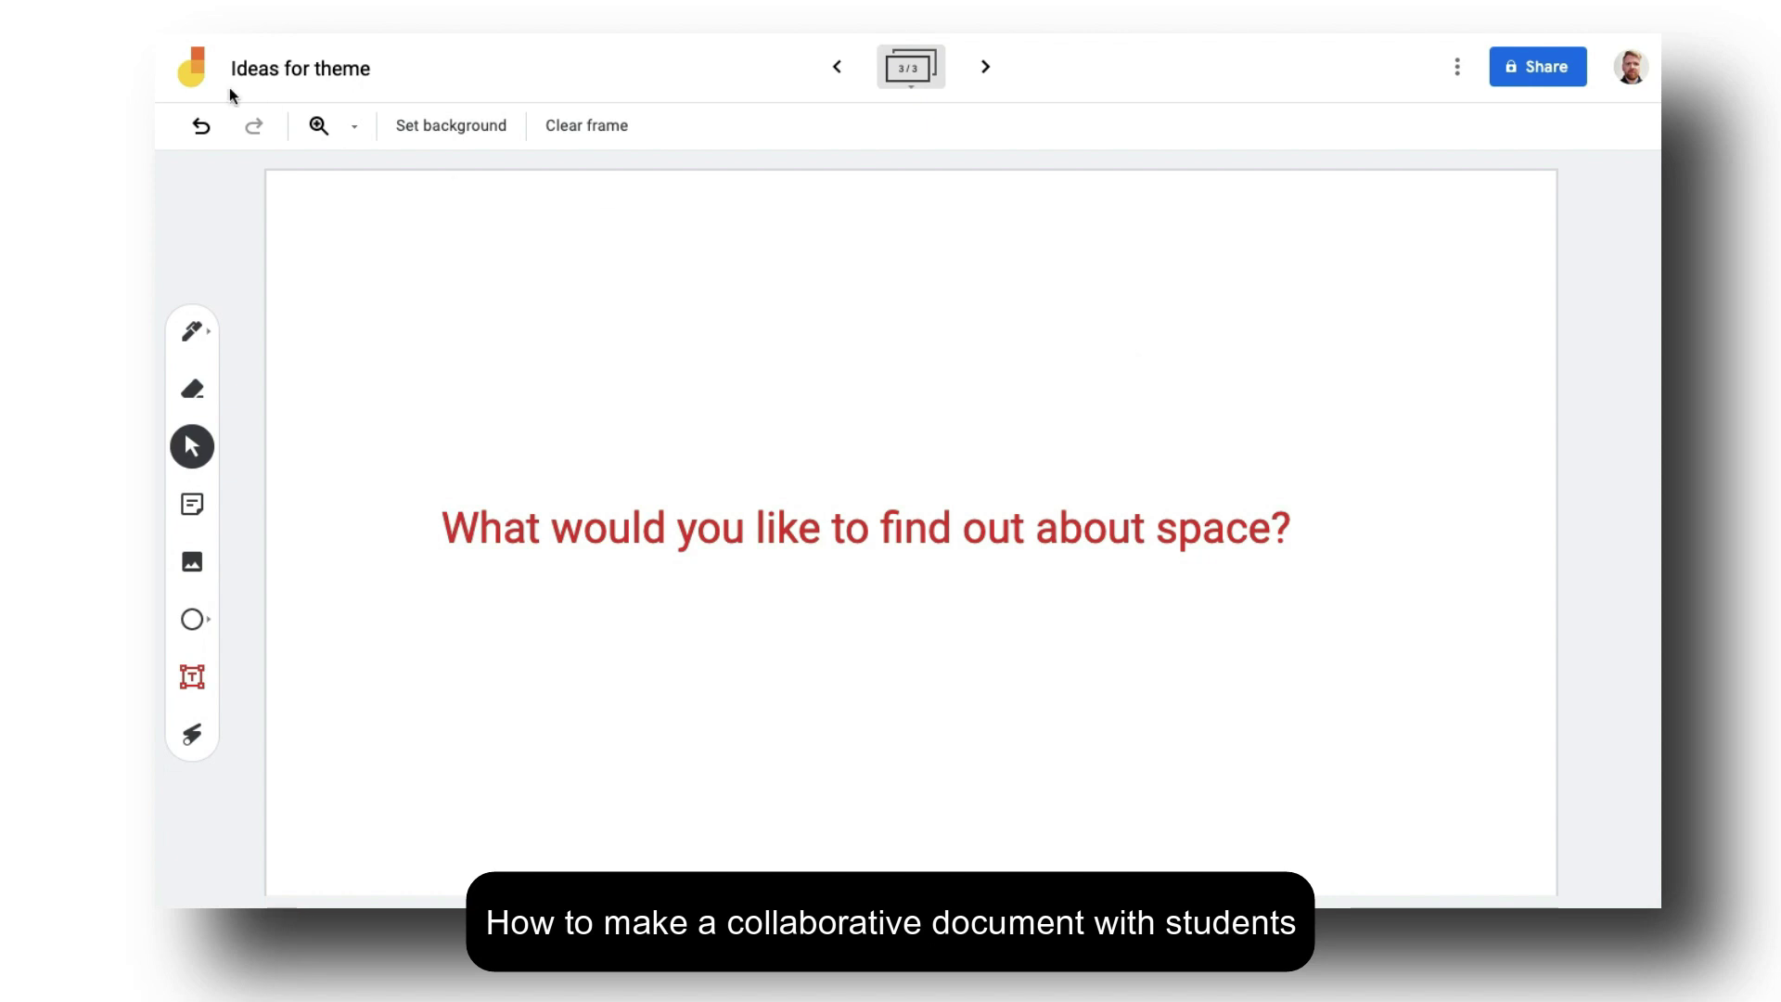
- Return to the Recent Jams list and open the Google apps grid
{"action": "left_click", "coordinate": [193, 69]}
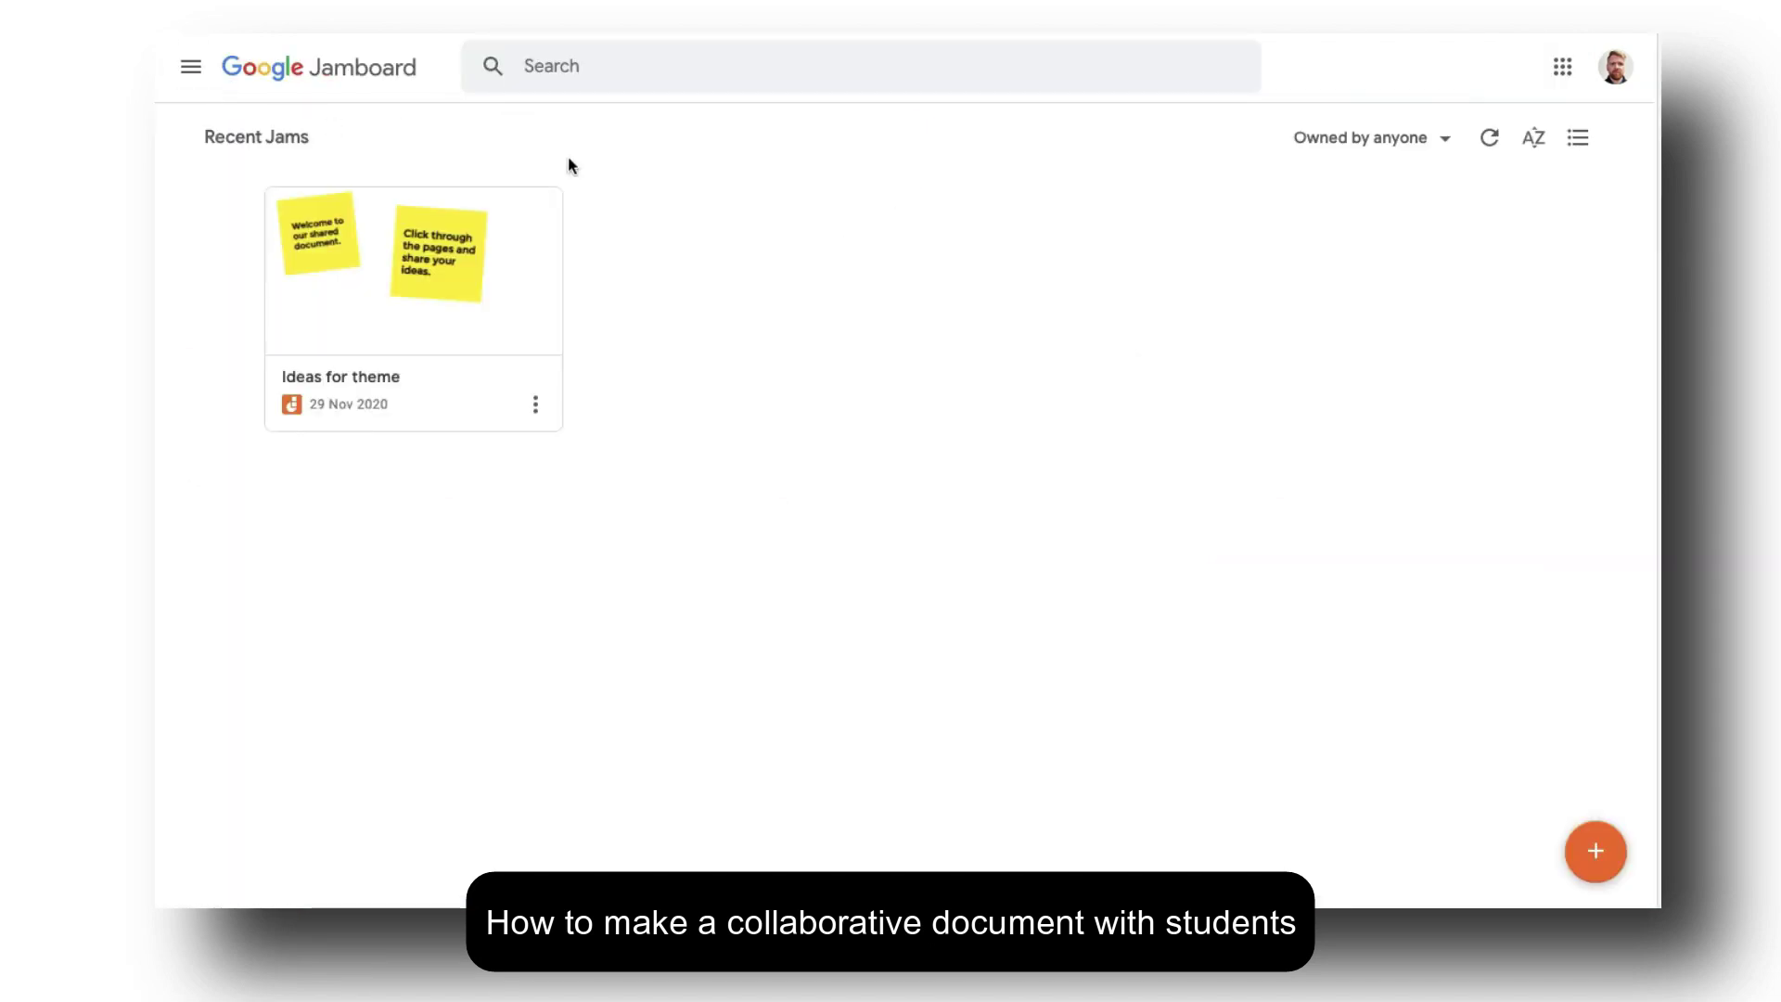
{"action": "left_click", "coordinate": [1563, 68]}
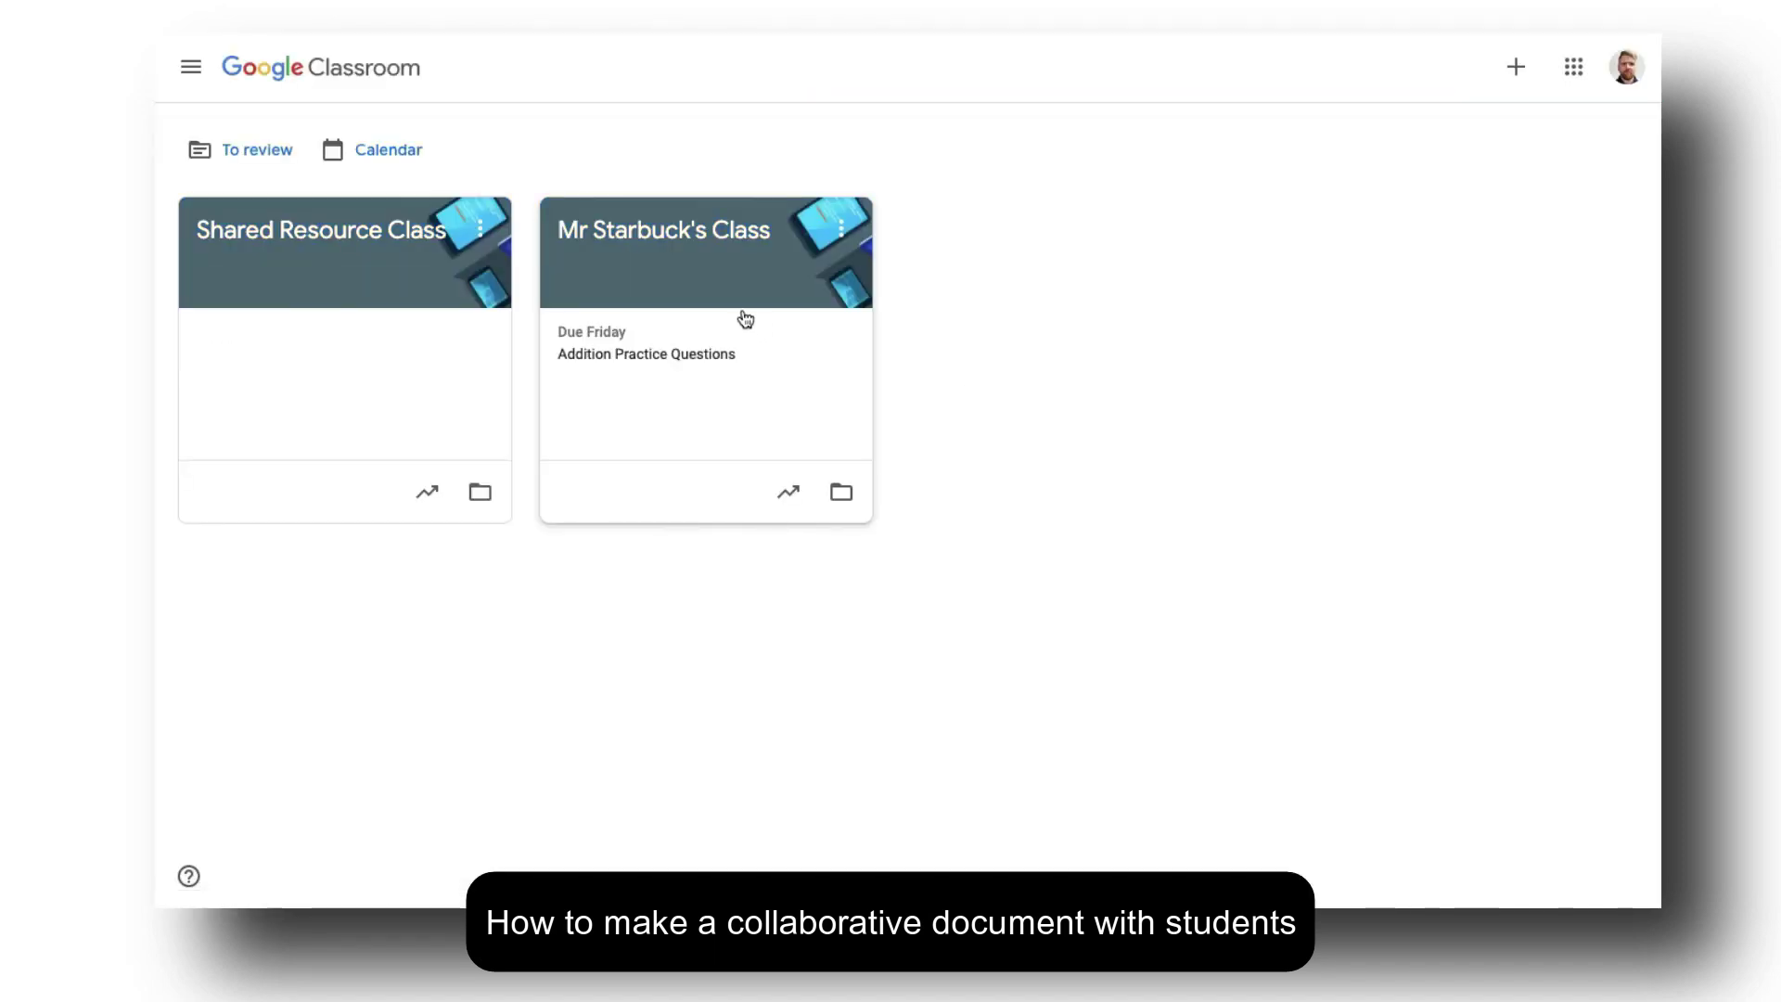
- Open the teacher's class and start a new assignment from the Classwork page
{"action": "left_click", "coordinate": [683, 236]}
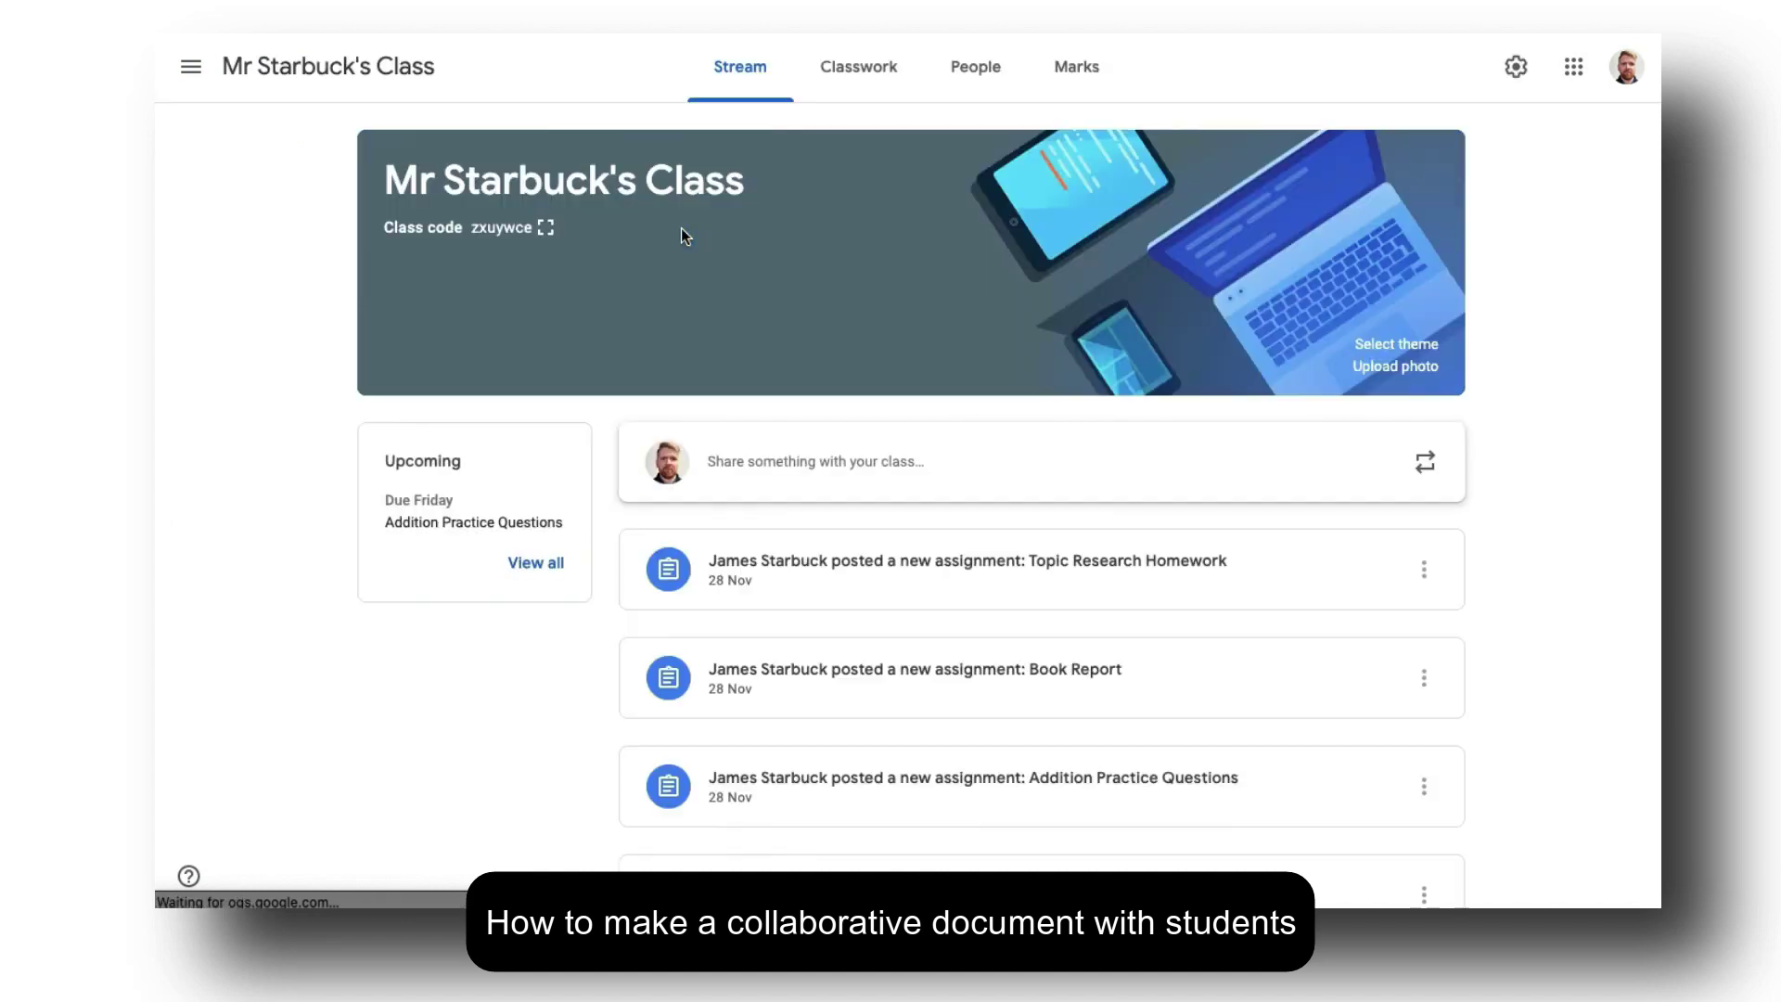
{"action": "left_click", "coordinate": [876, 82]}
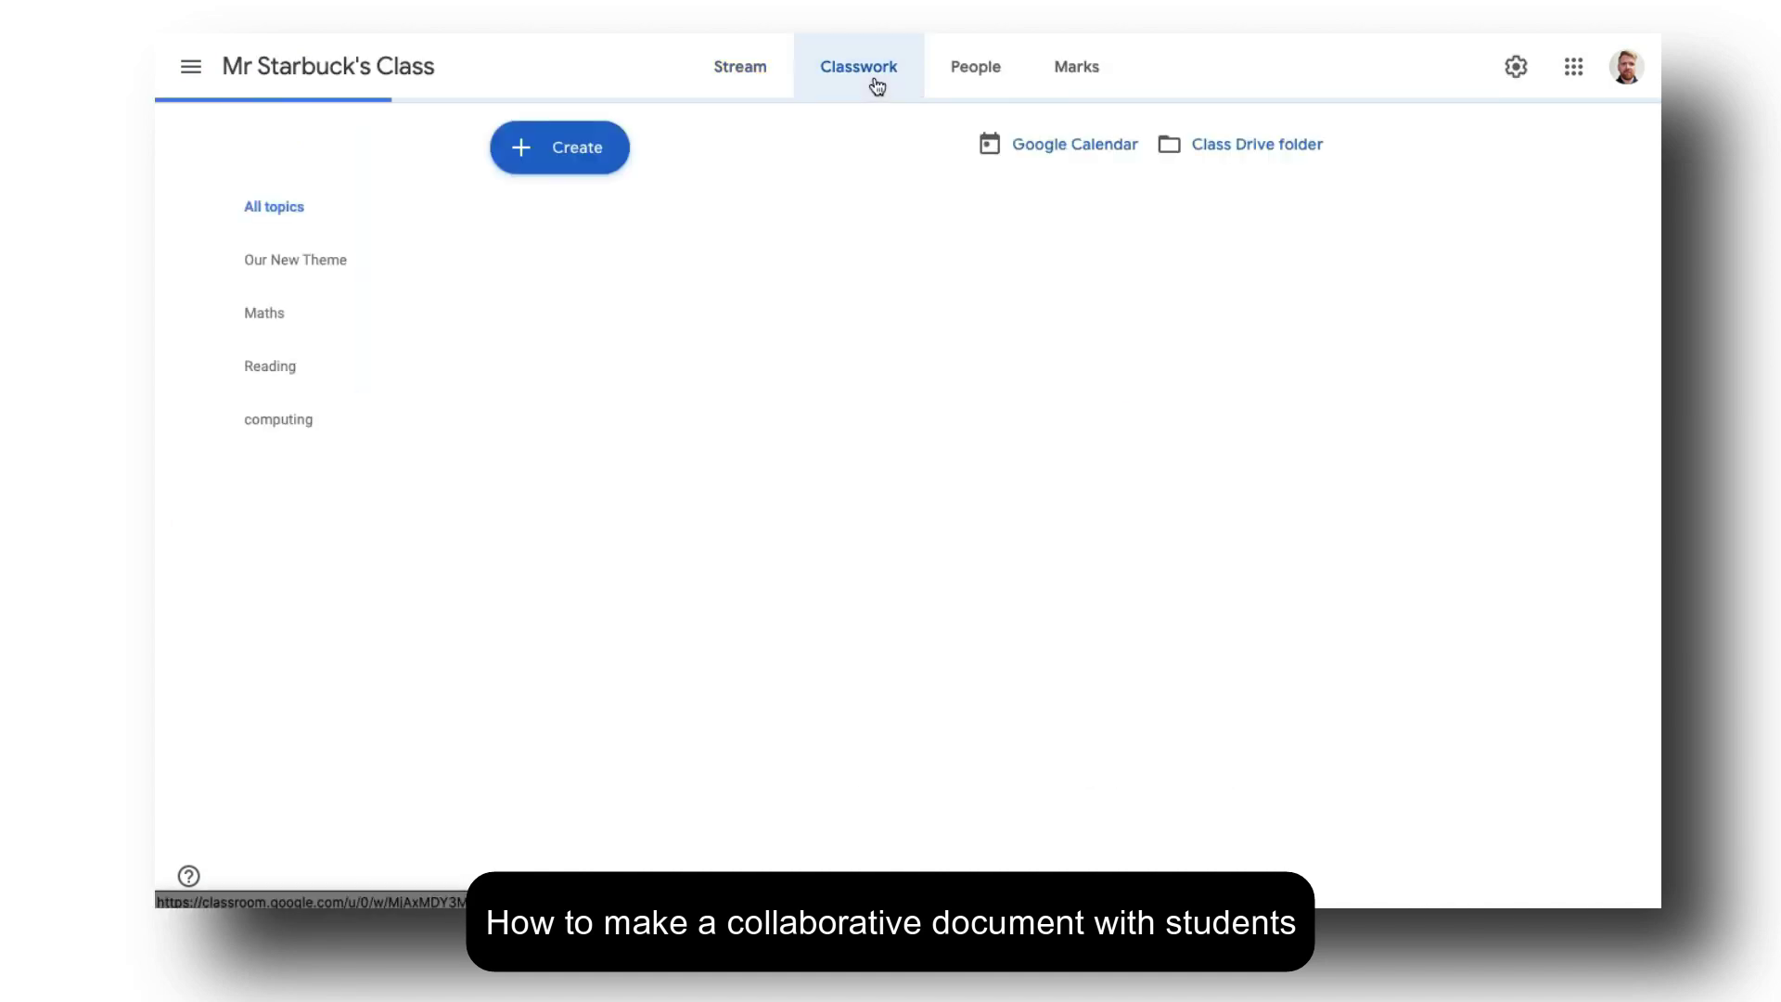
{"action": "left_click", "coordinate": [608, 150]}
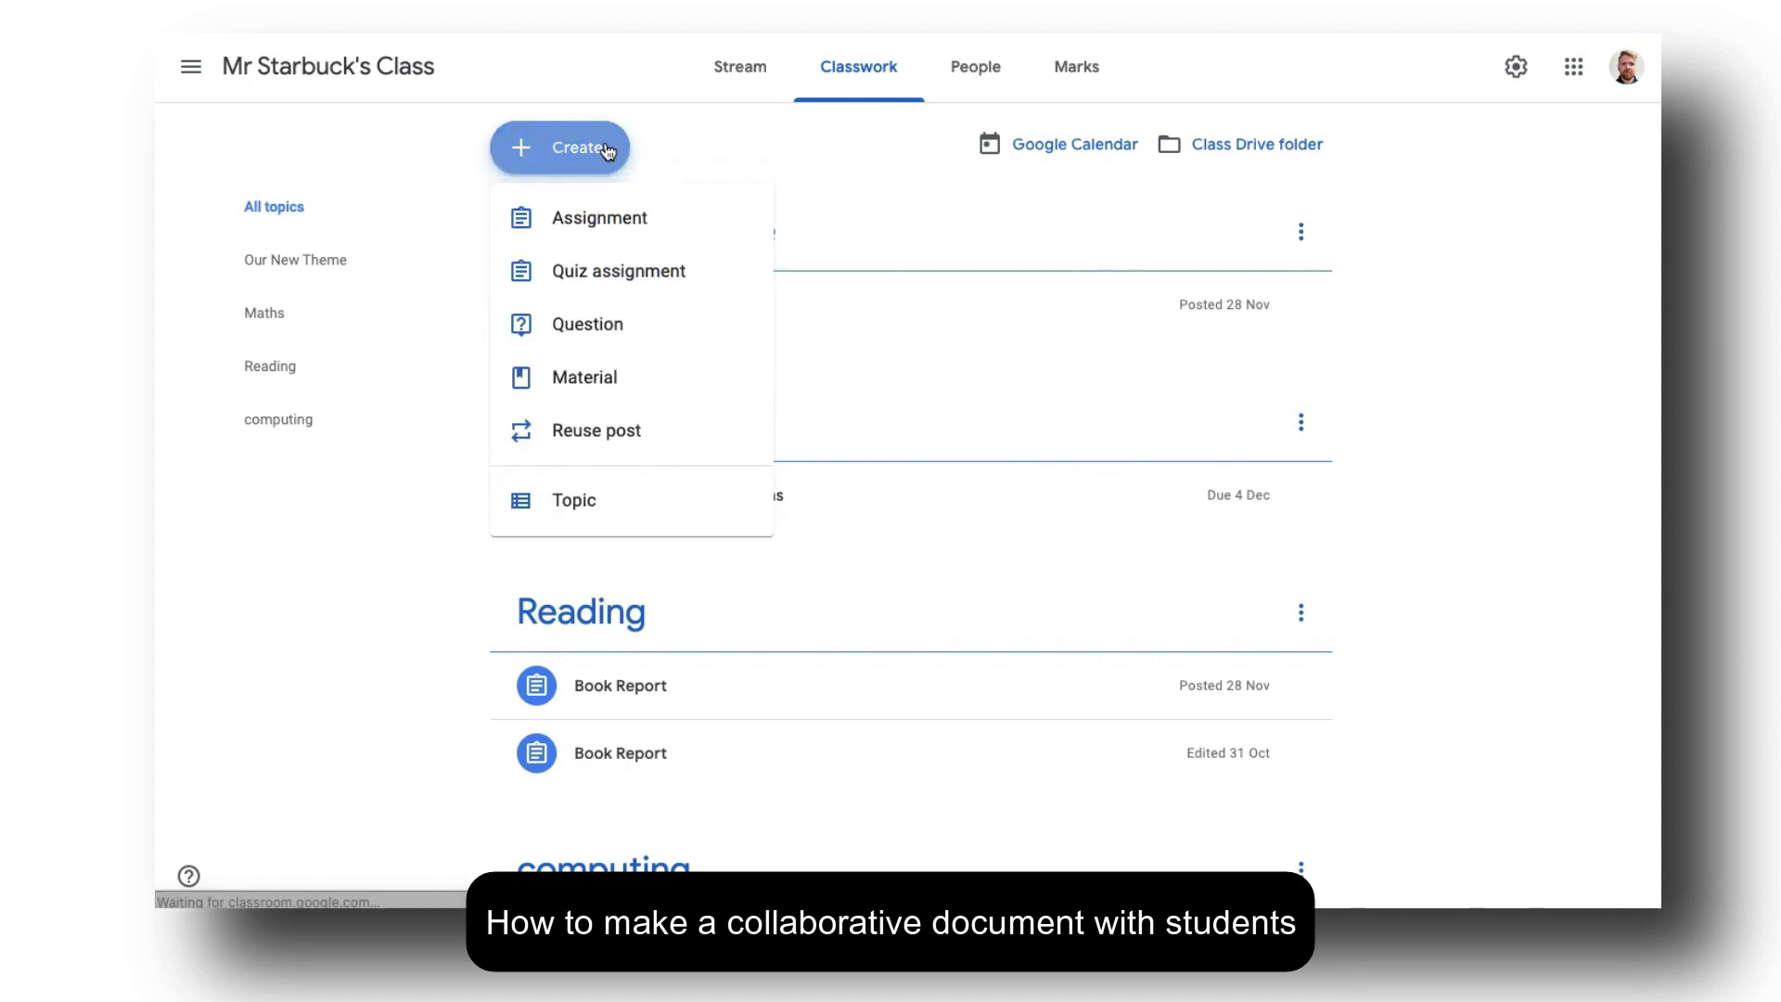
{"action": "left_click", "coordinate": [612, 228]}
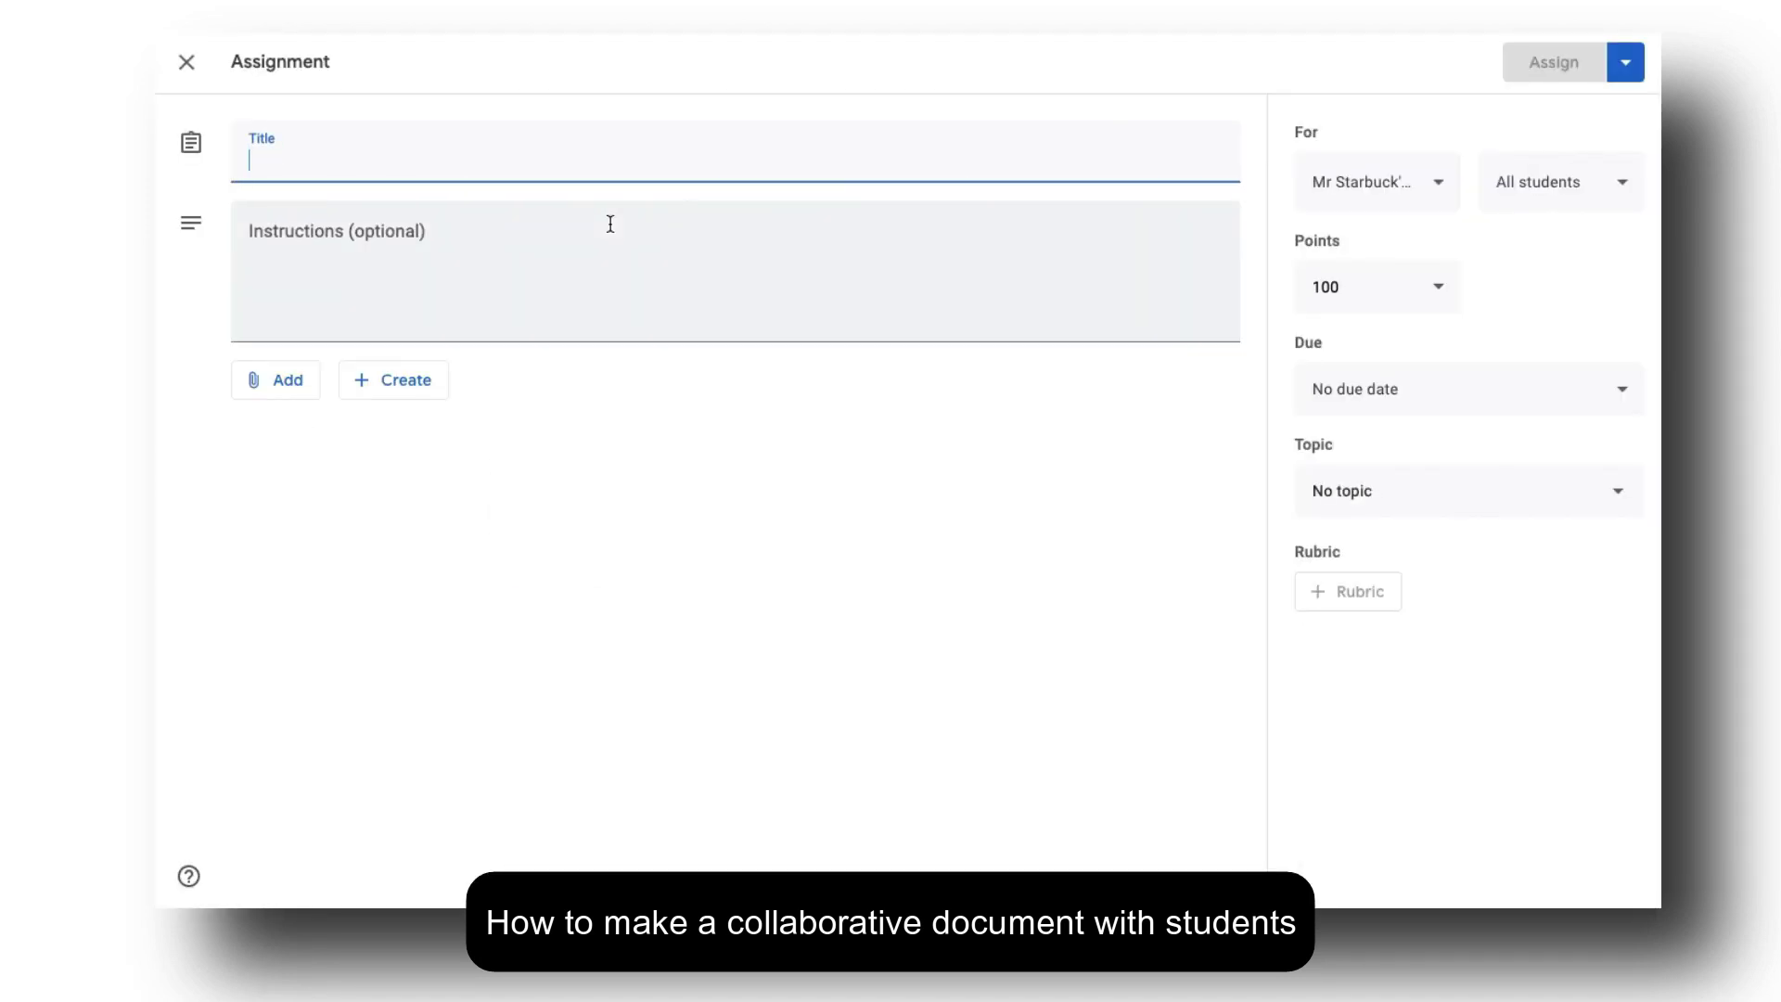
- Title the assignment 'Share your thoughts about Space' with instructions to use the shared document for space ideas
{"action": "type", "text": "Share you"}
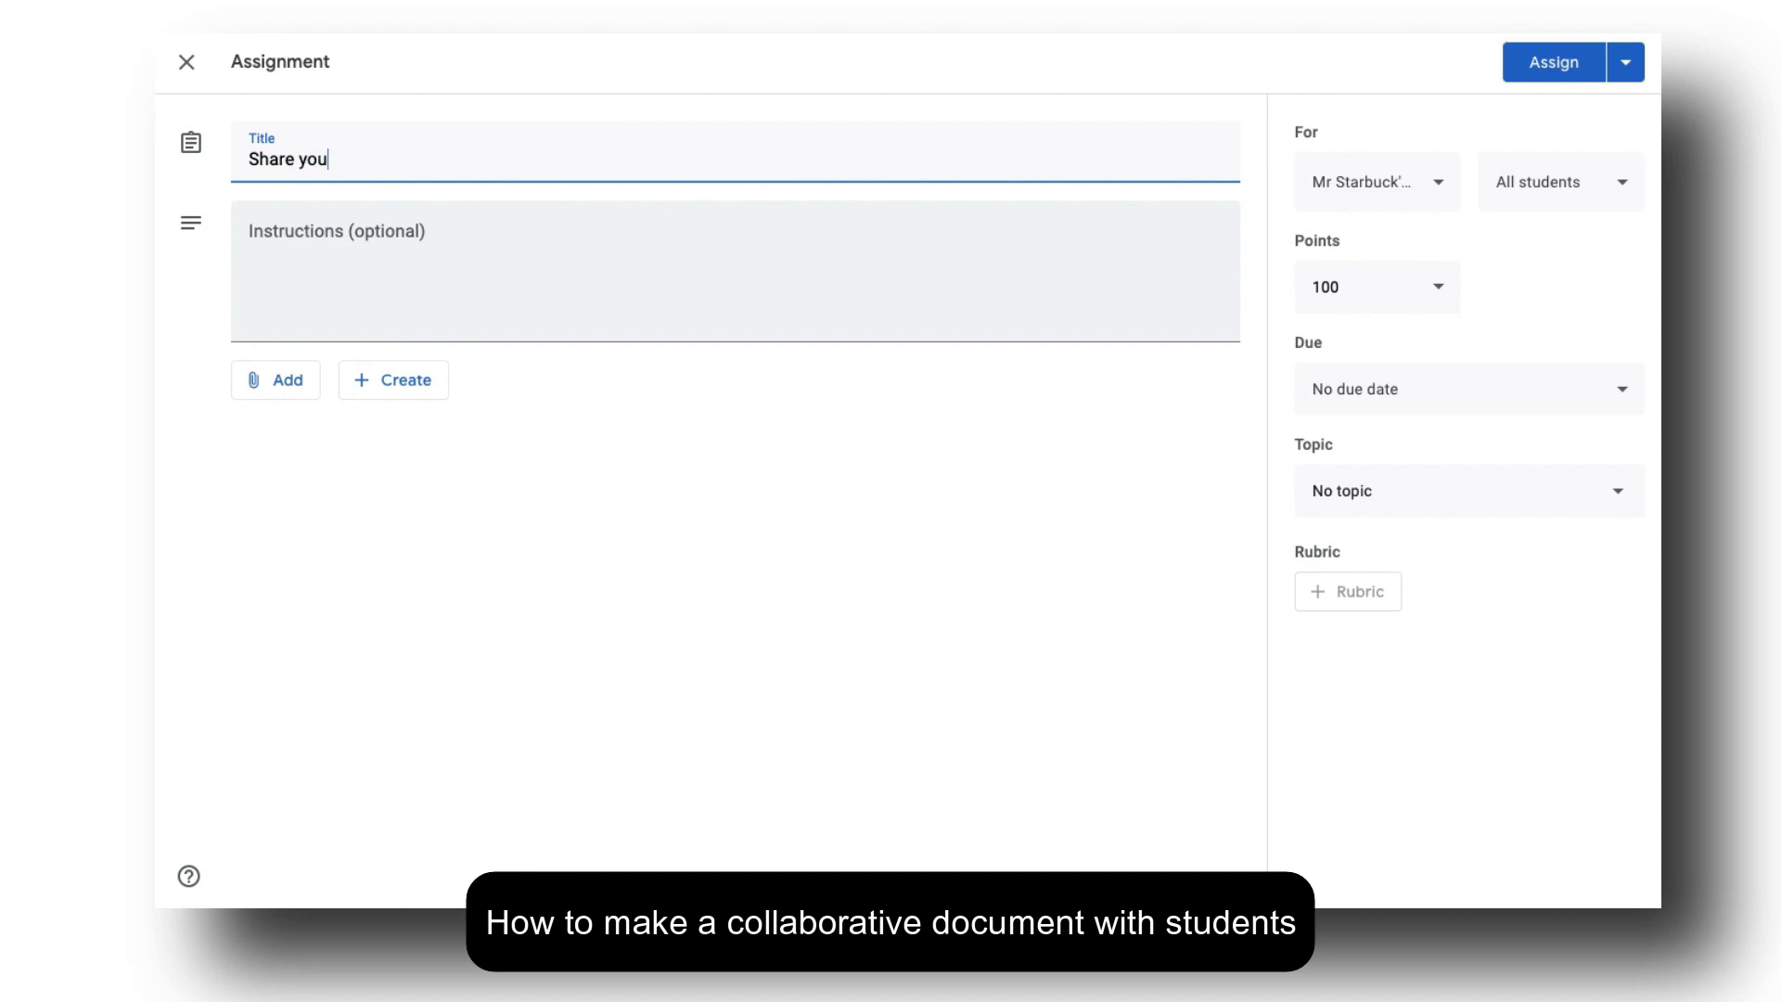
{"action": "type", "text": "r throuughts about Space"}
{"action": "left_click", "coordinate": [588, 326]}
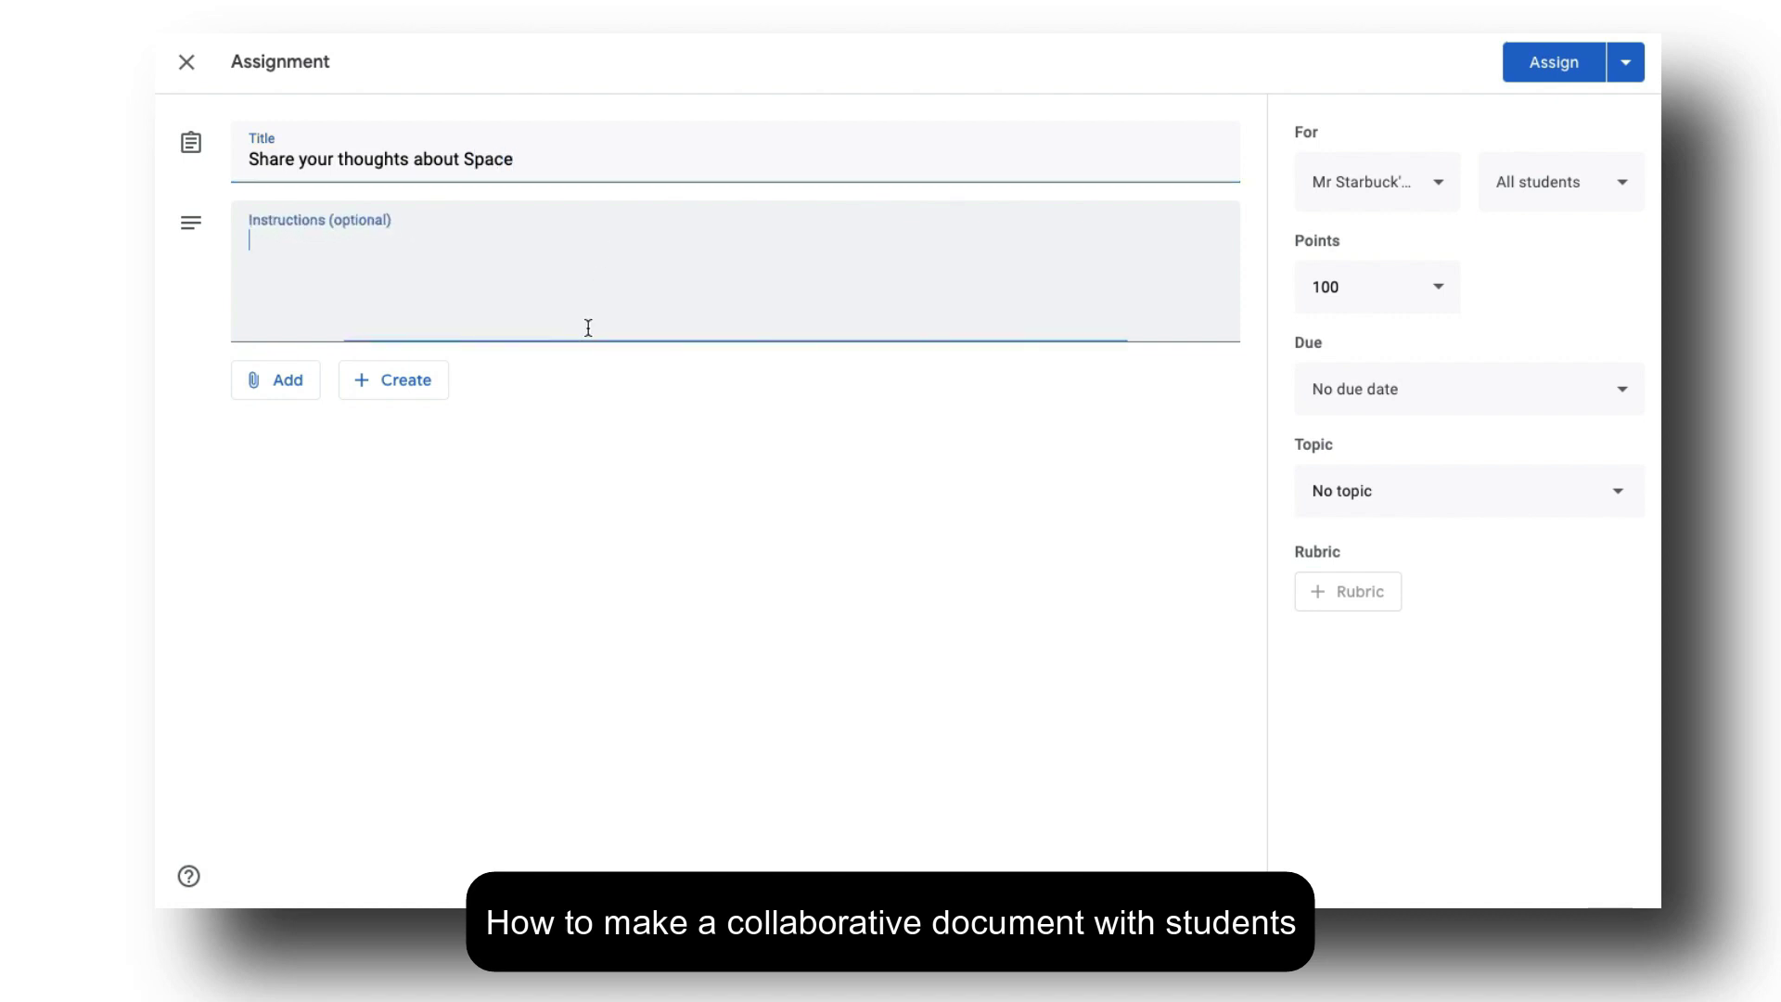
{"action": "type", "text": "Use the shared"}
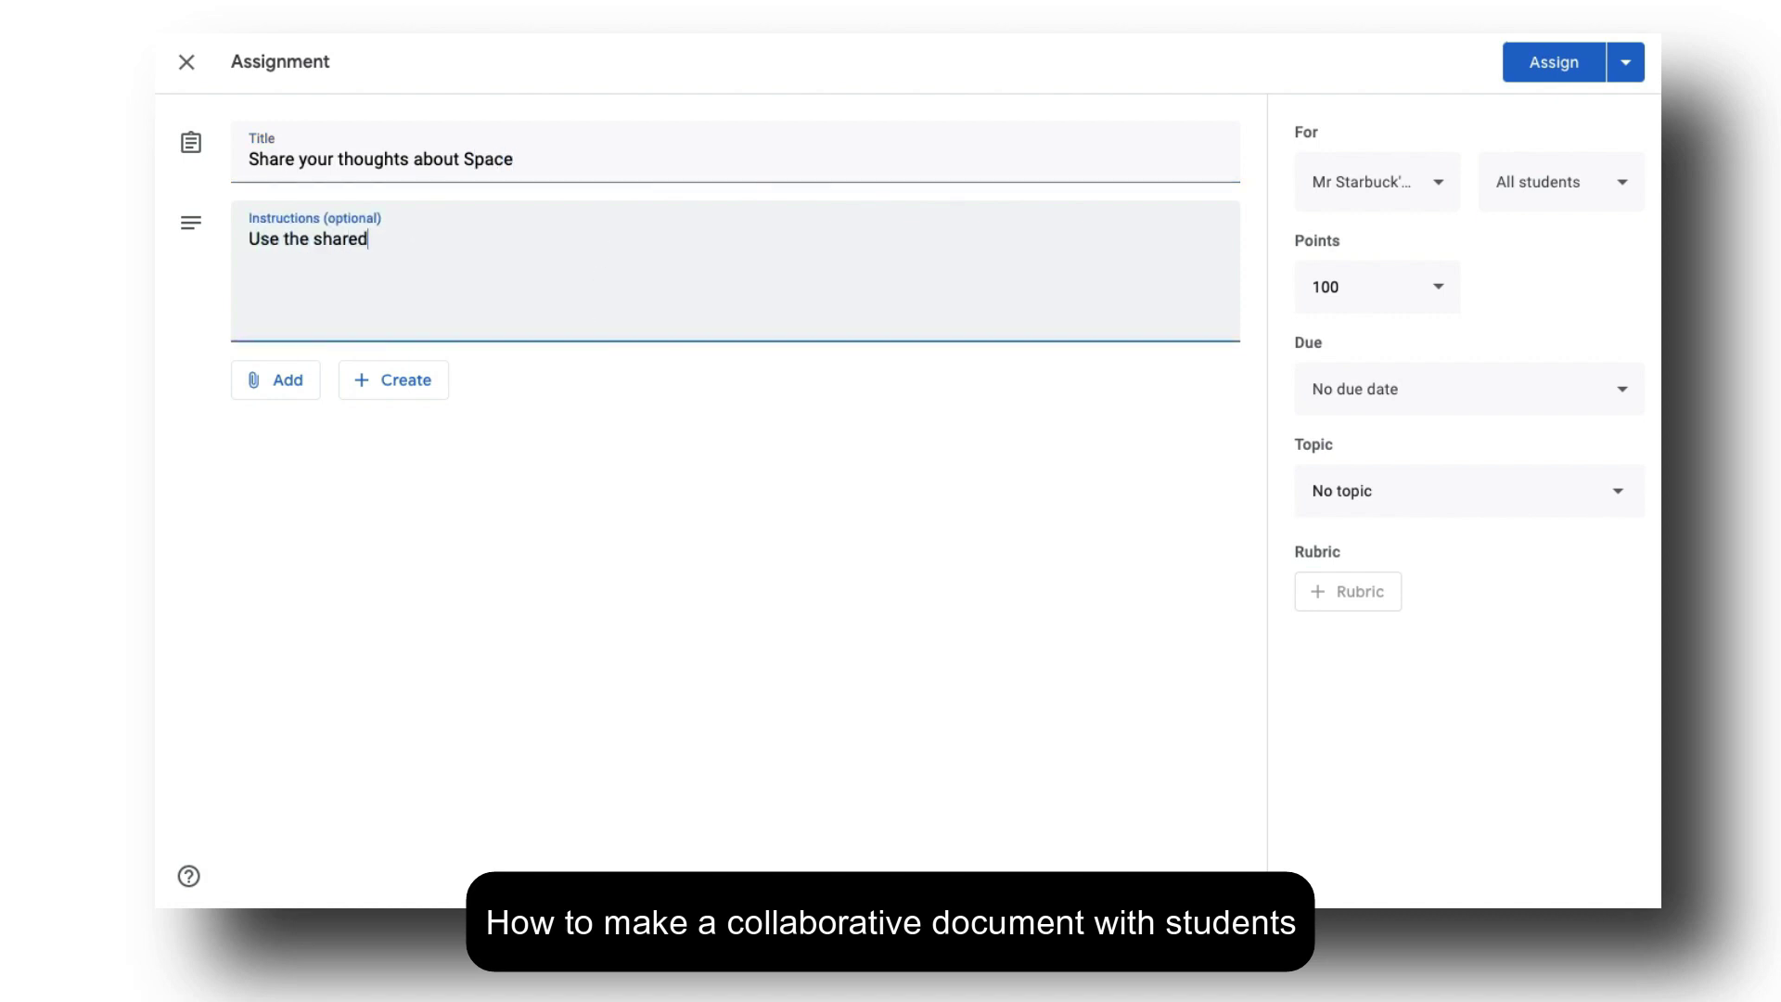
{"action": "type", "text": " document to share your ideas and th"}
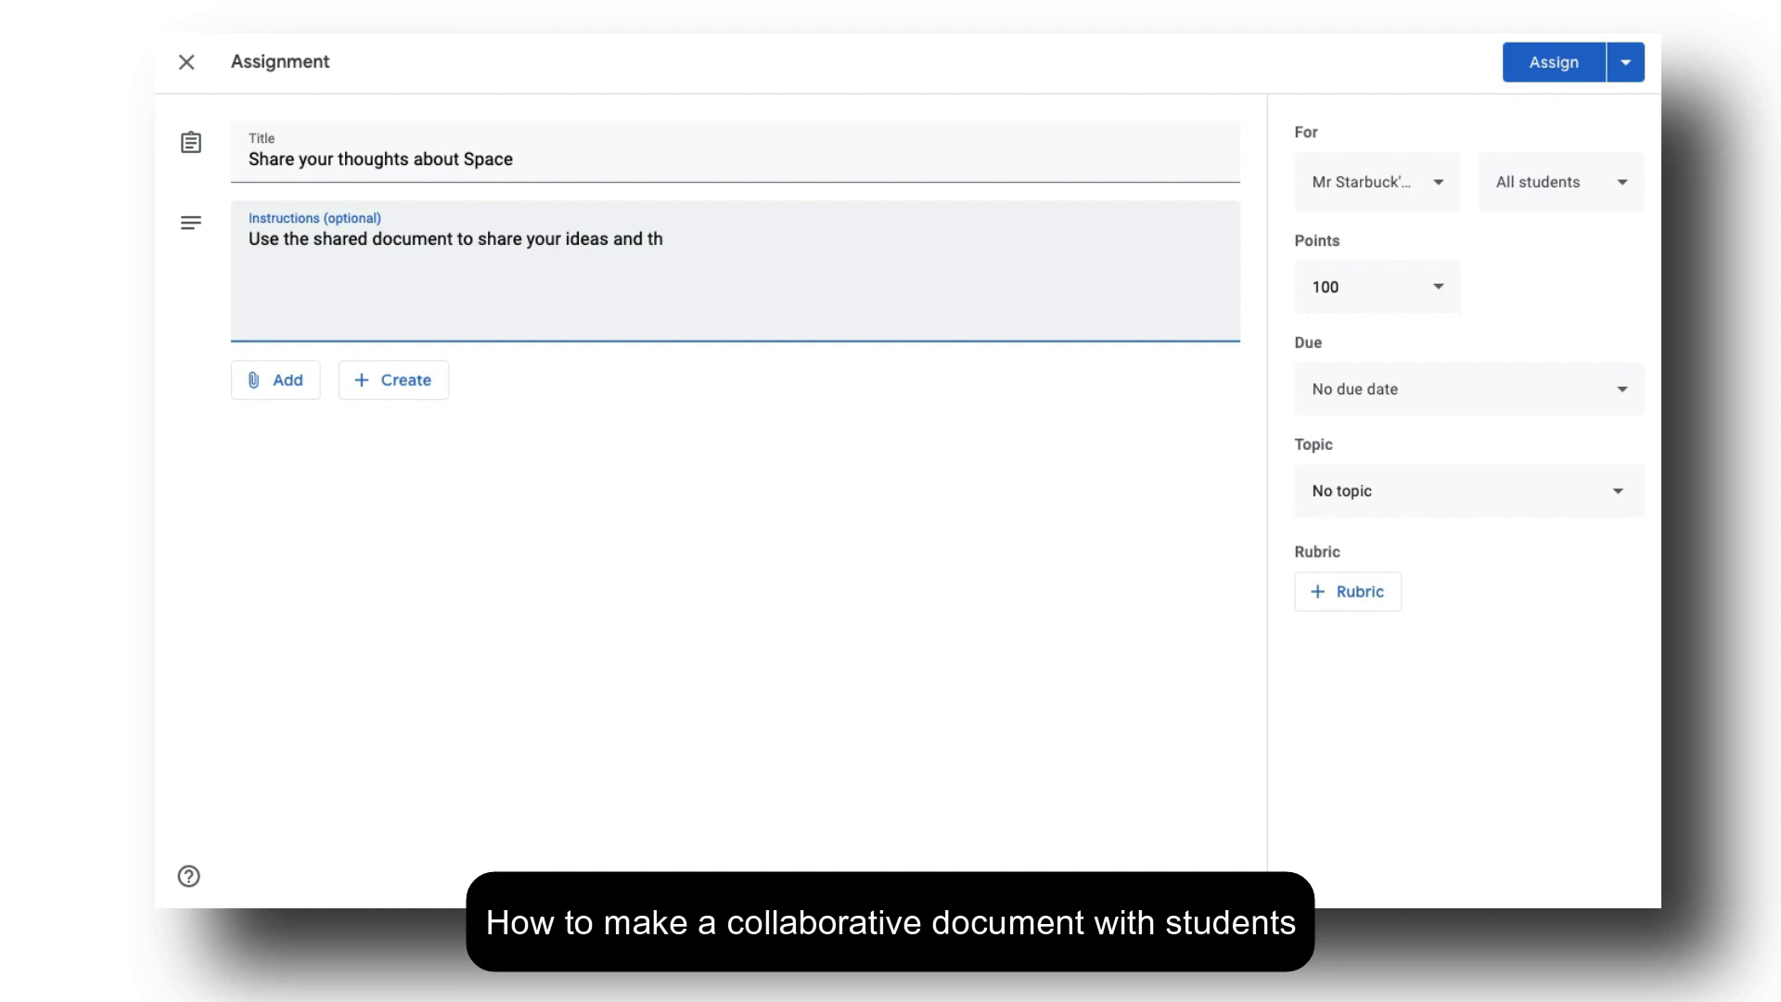
{"action": "type", "text": "space."}
{"action": "left_click", "coordinate": [433, 391]}
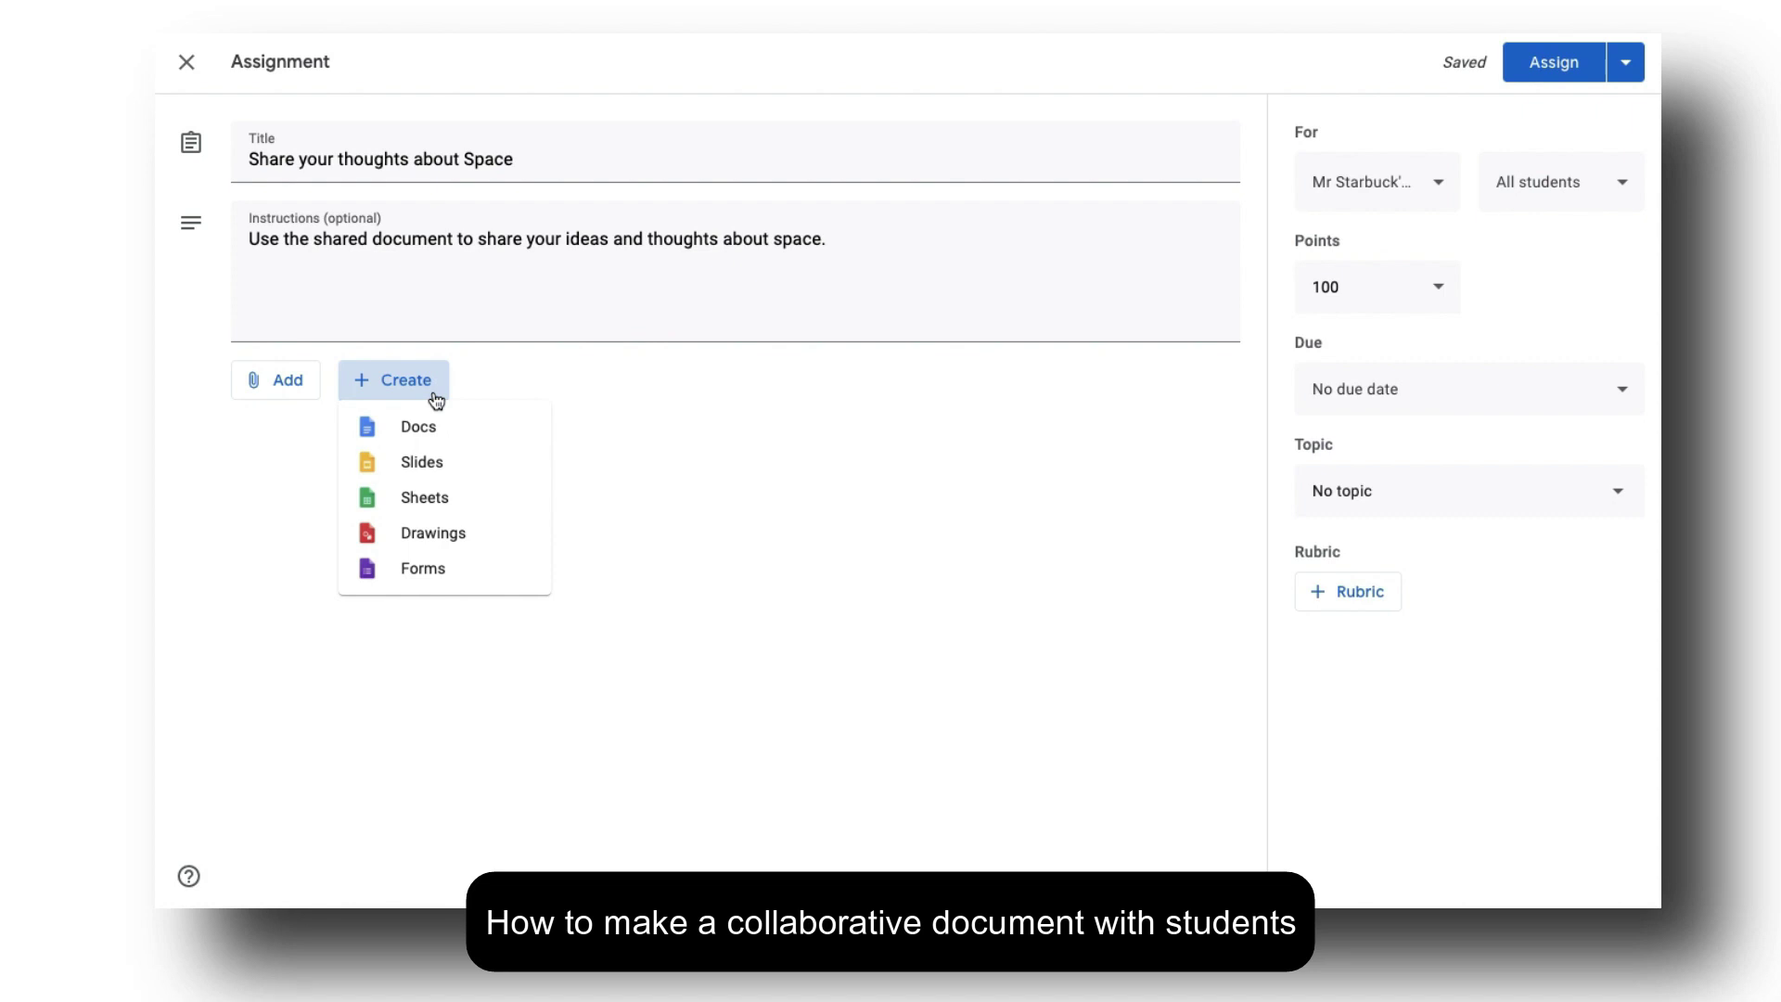
- Attach the 'Ideas for theme' jam from Google Drive to the assignment
{"action": "left_click", "coordinate": [306, 385]}
{"action": "left_click", "coordinate": [288, 385]}
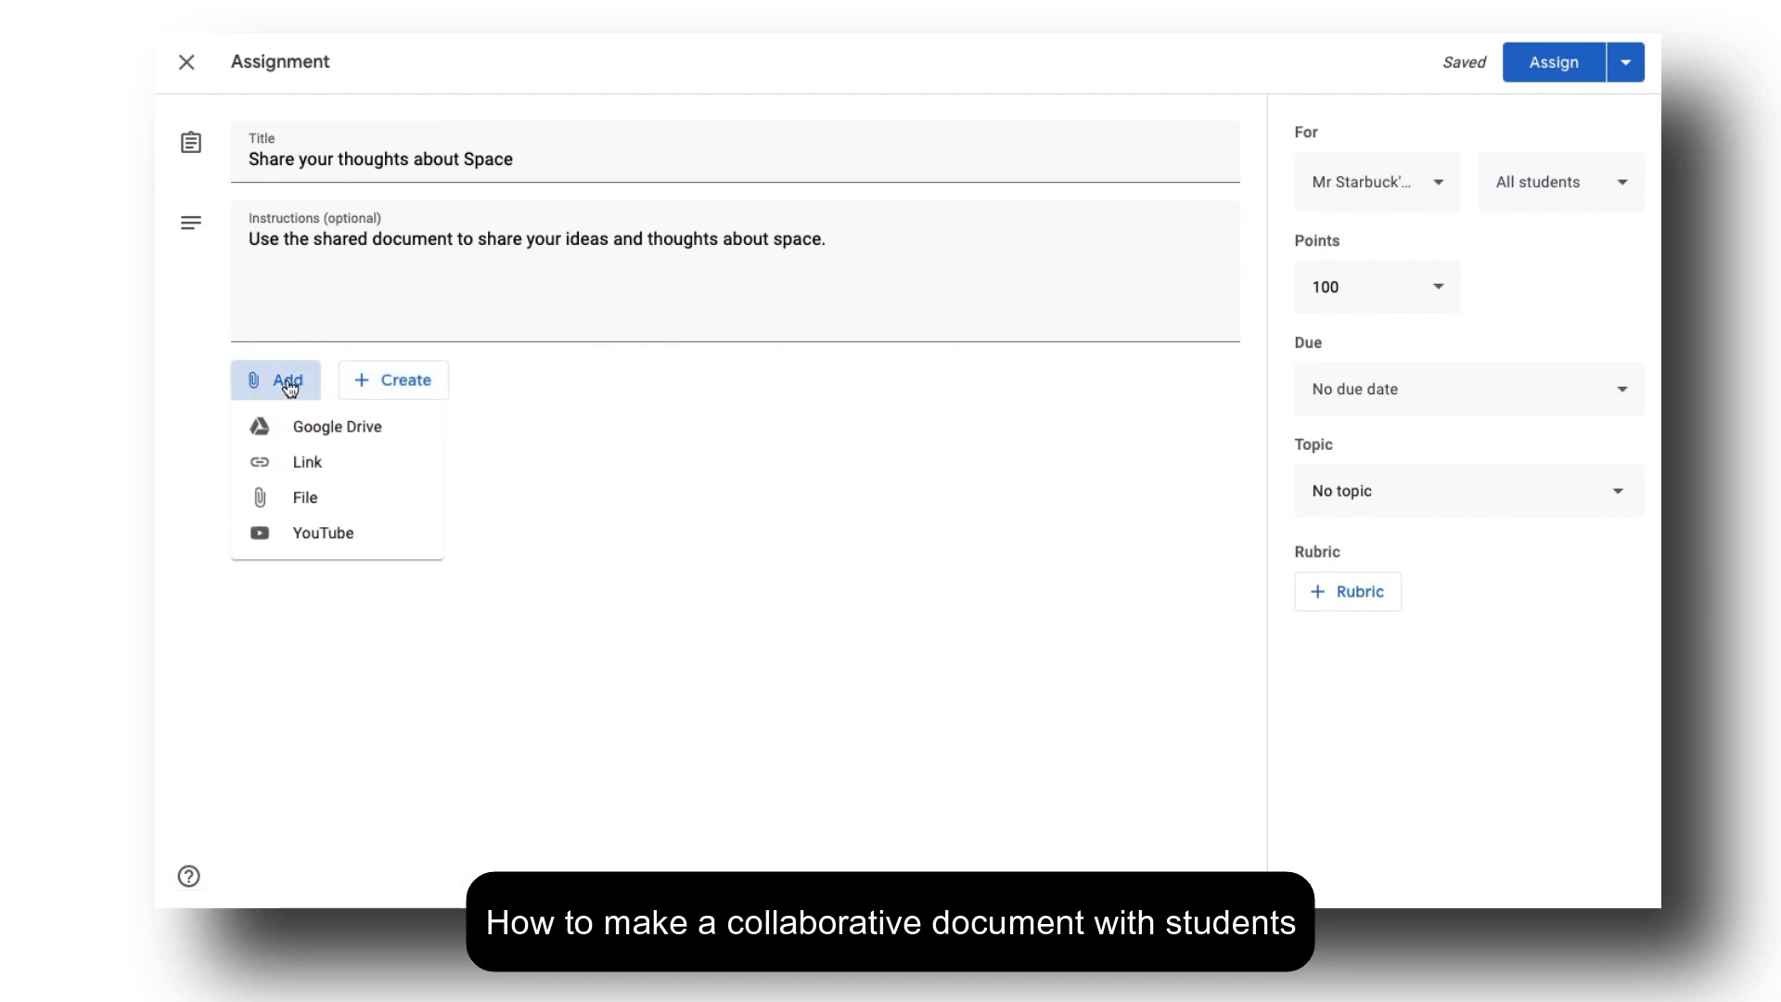
{"action": "left_click", "coordinate": [398, 428]}
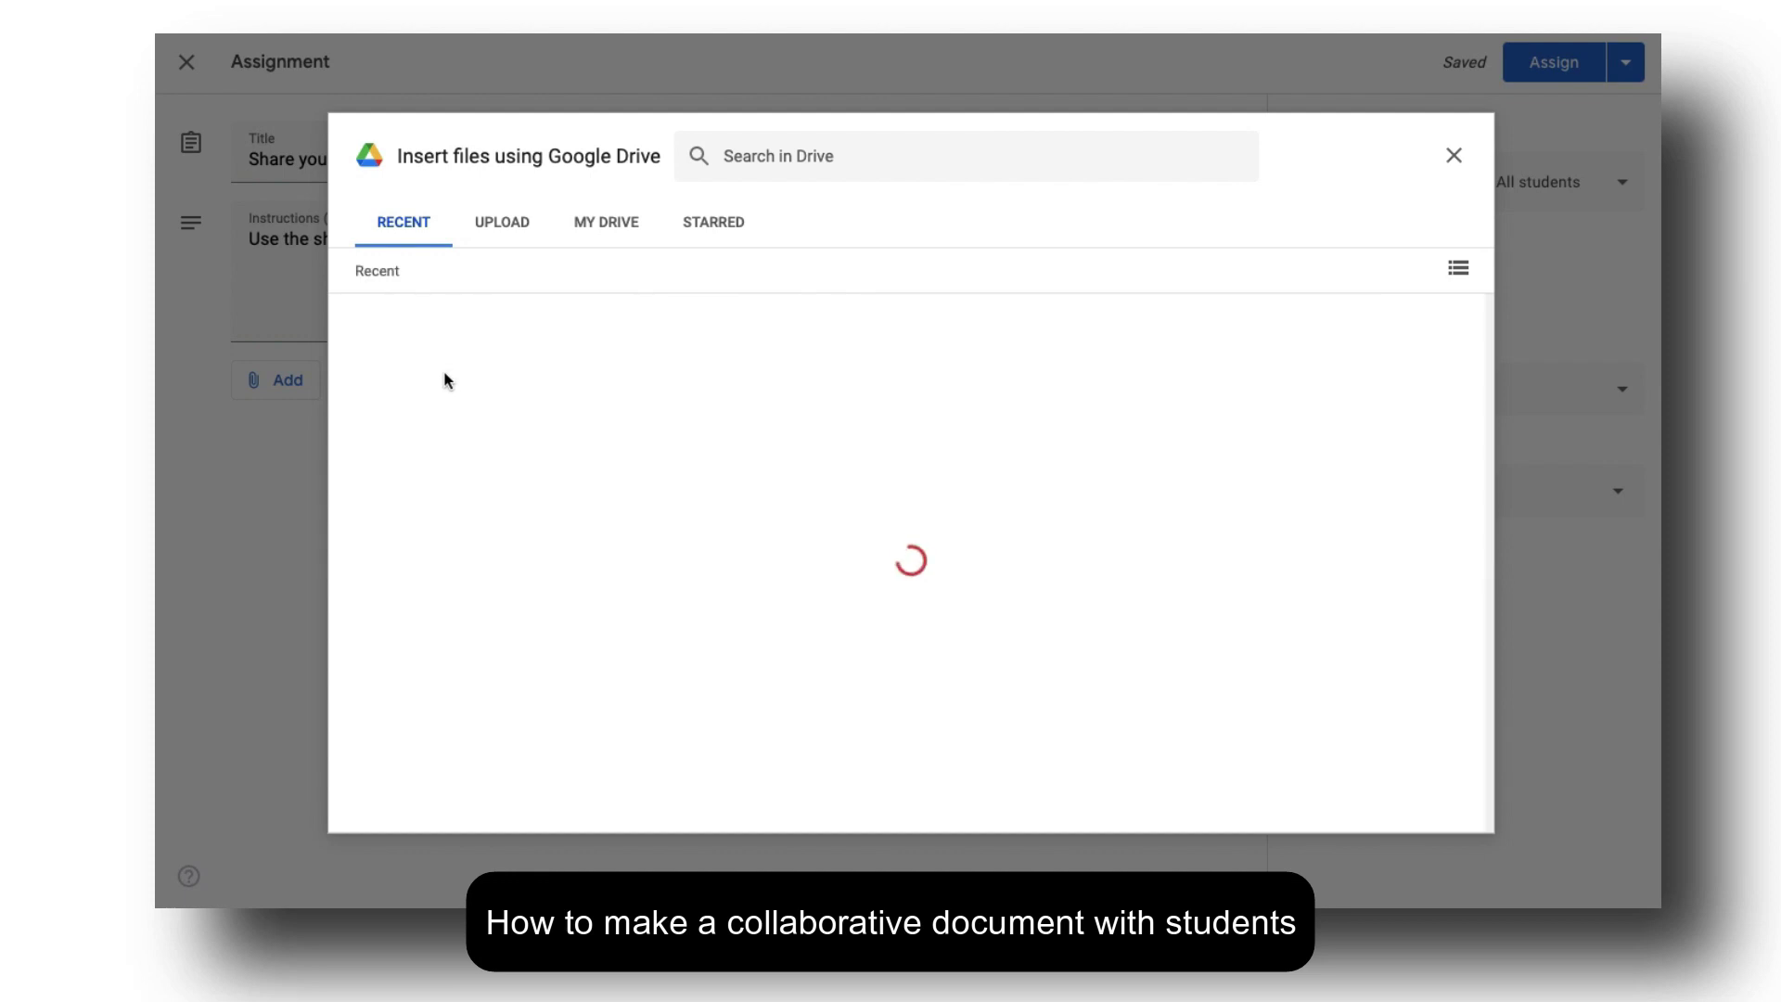
{"action": "left_click", "coordinate": [447, 382]}
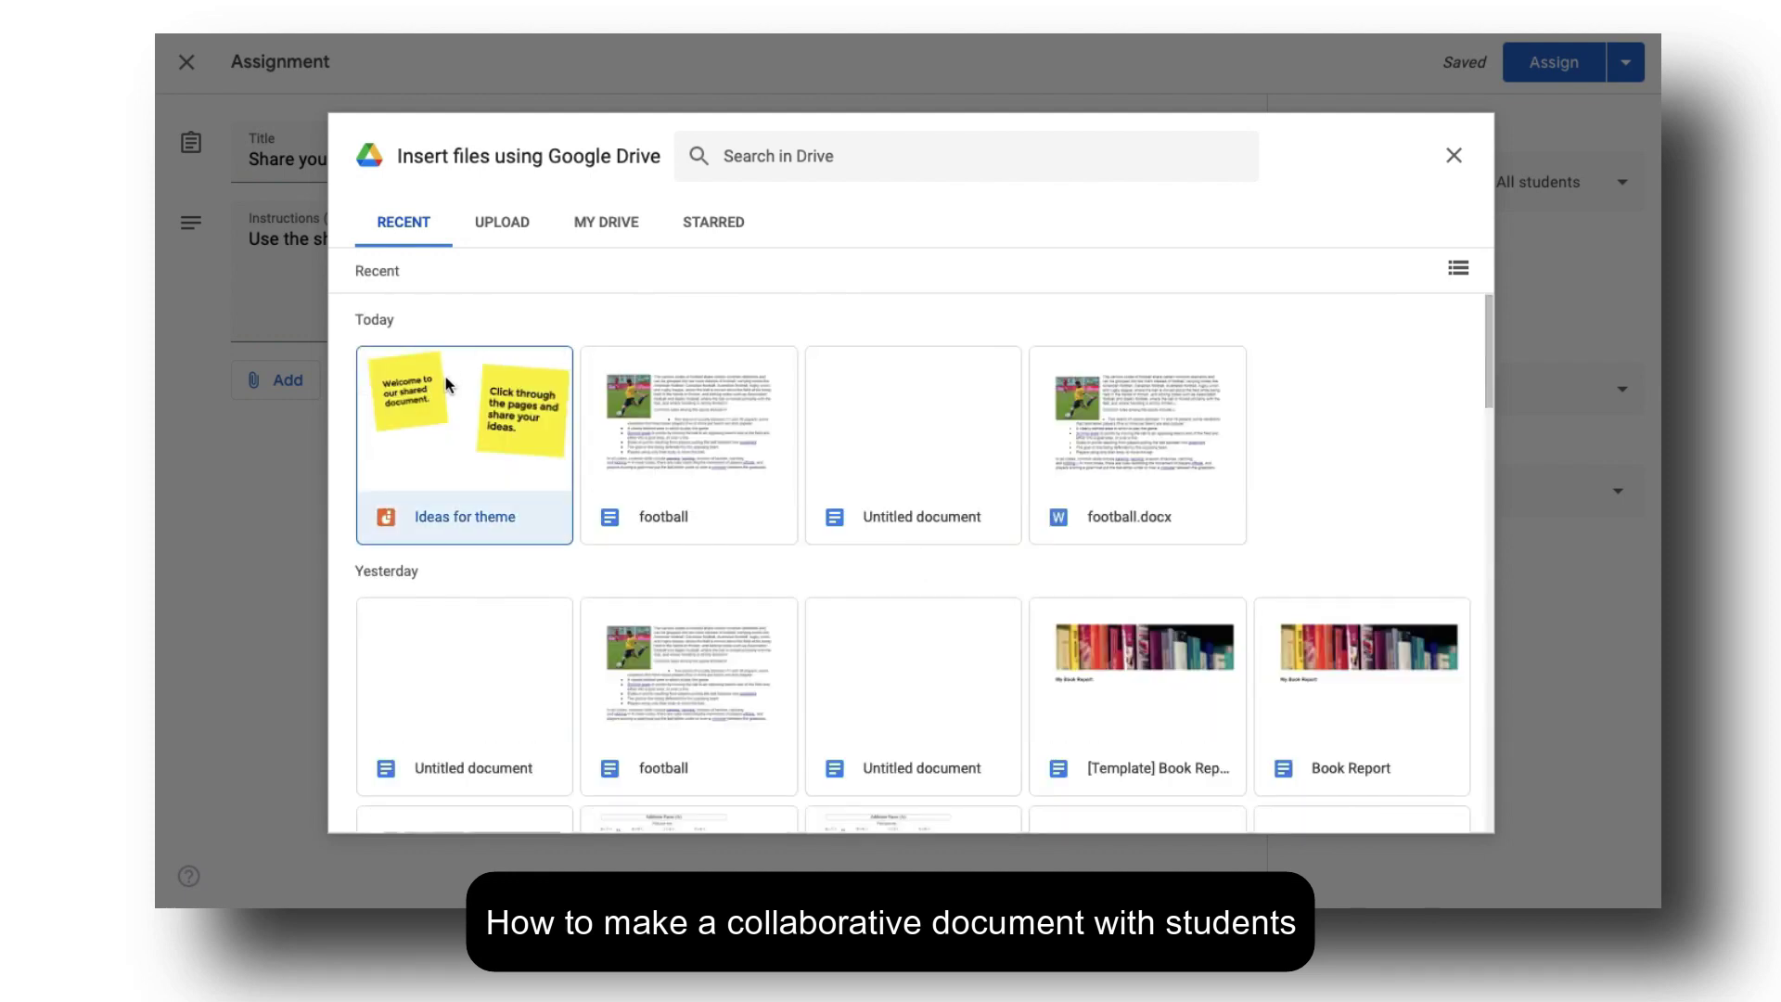
{"action": "left_click", "coordinate": [1439, 800]}
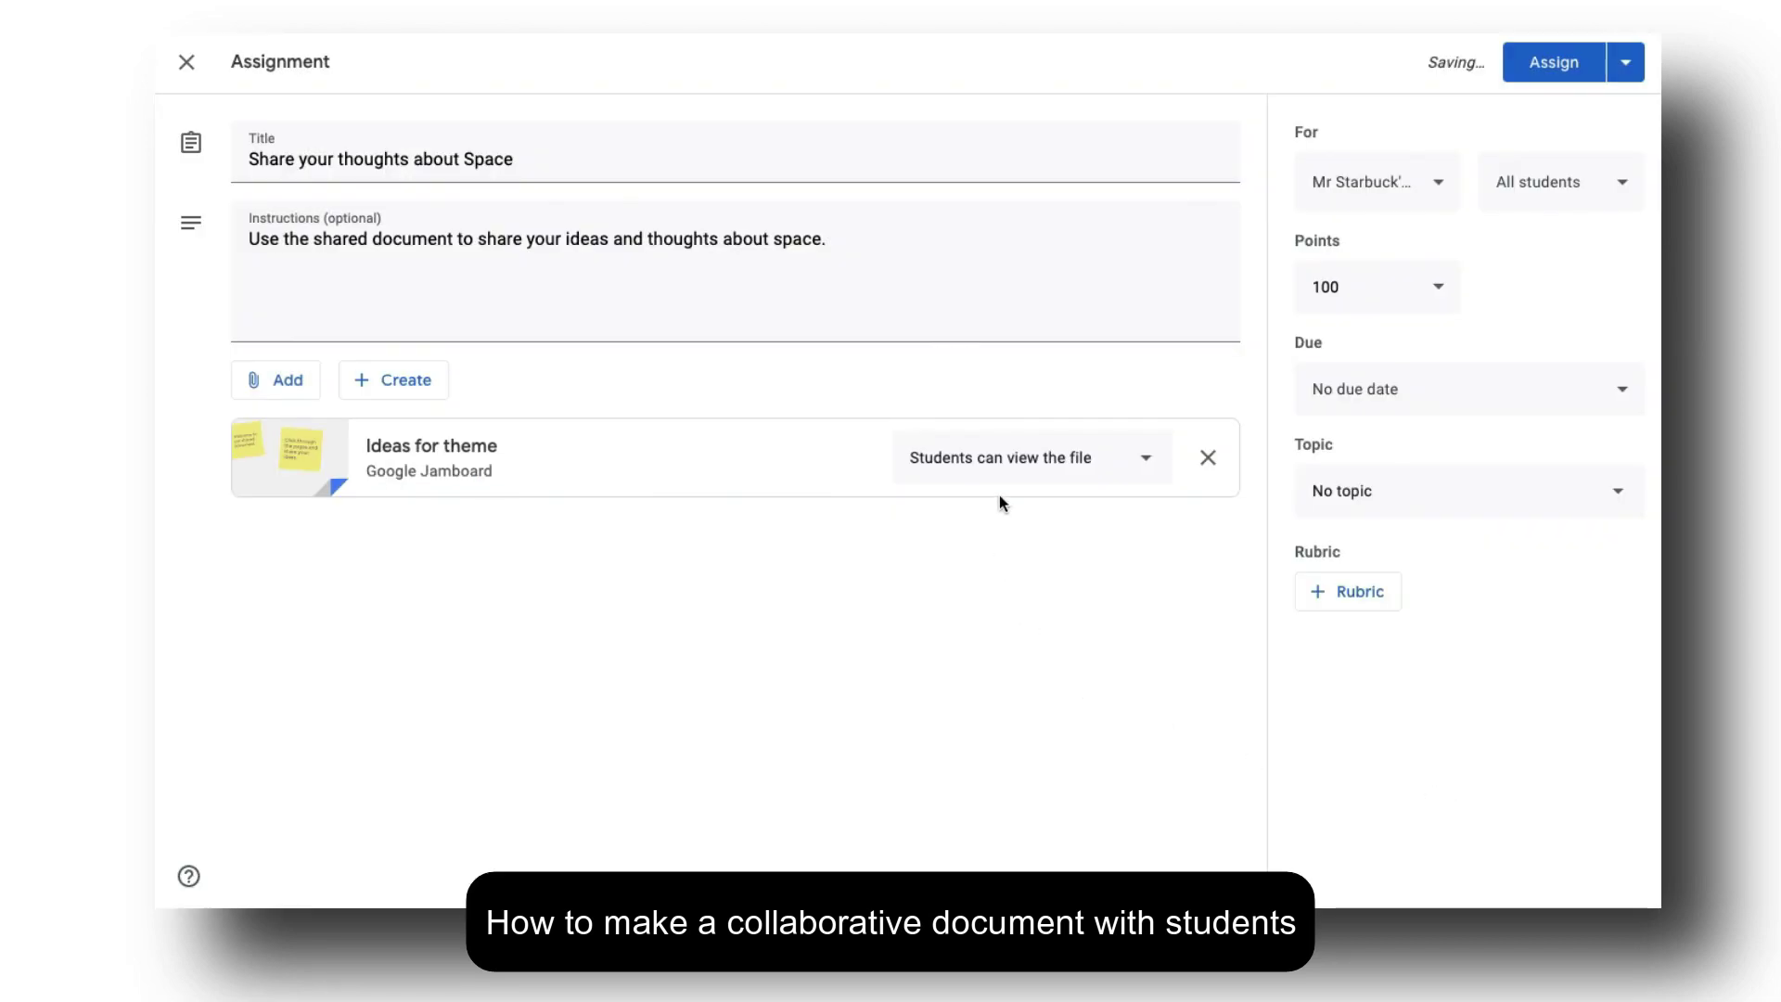
- Let students edit the jam and file the assignment under a new topic 'Space'
{"action": "left_click", "coordinate": [1131, 466]}
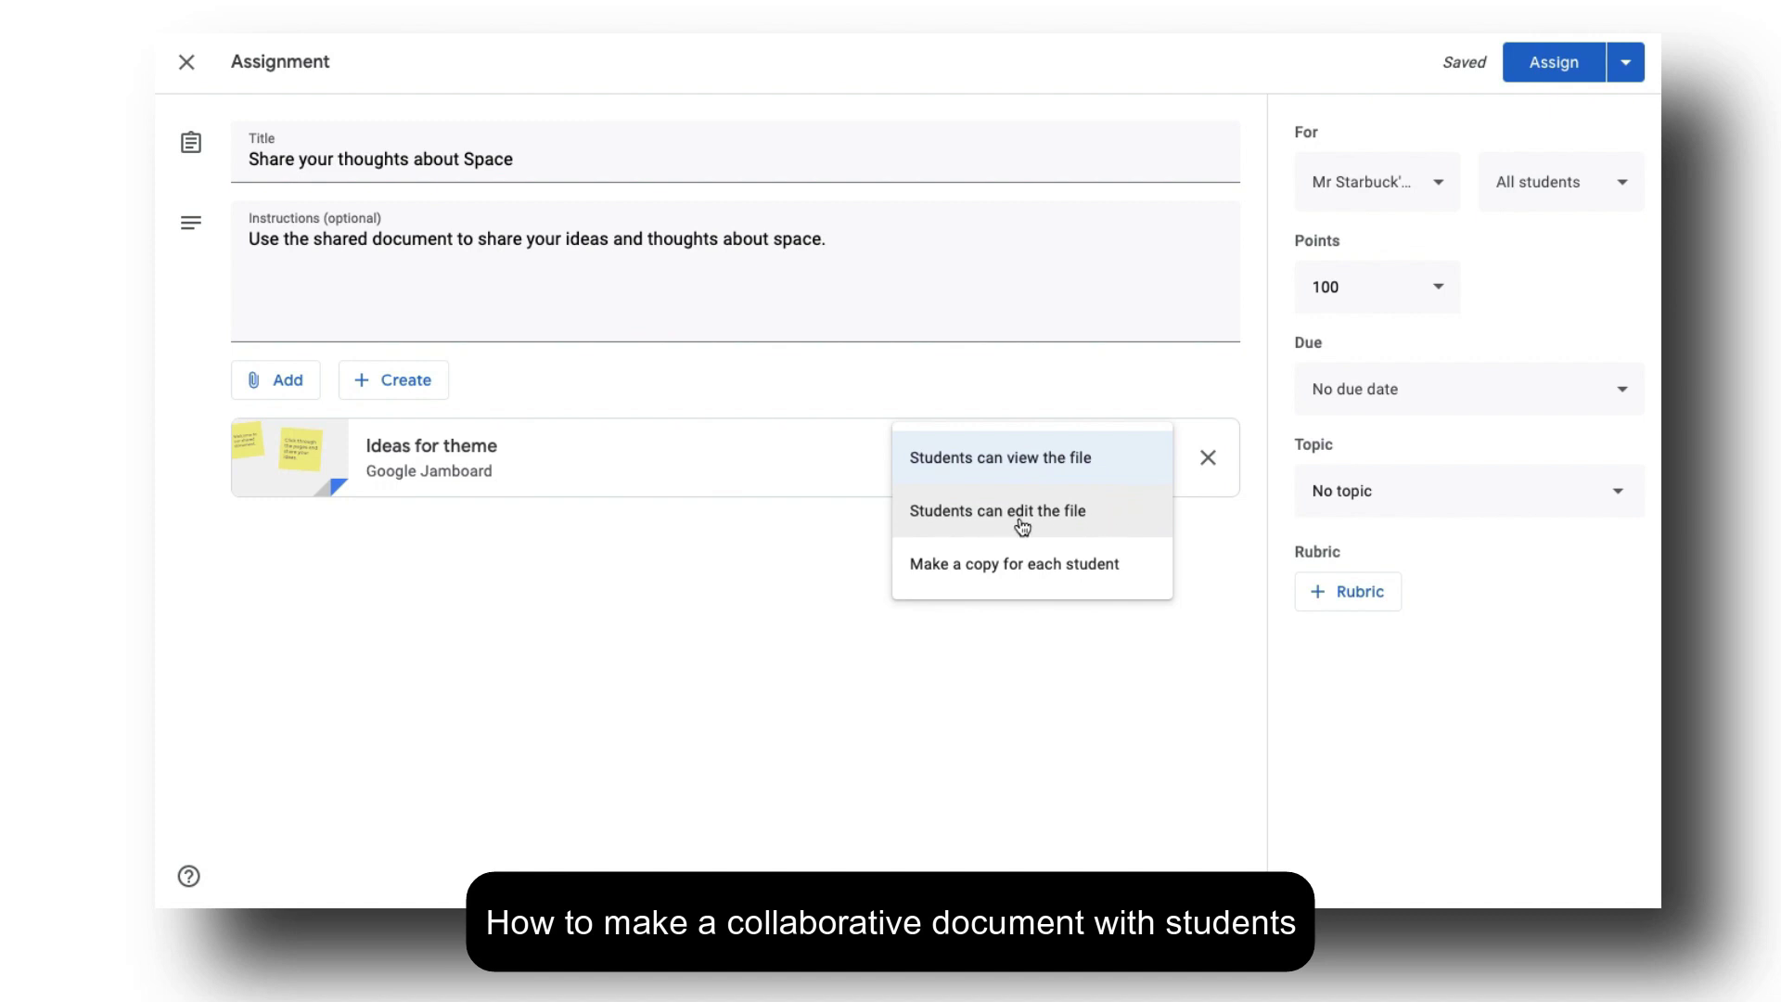
{"action": "left_click", "coordinate": [1088, 516]}
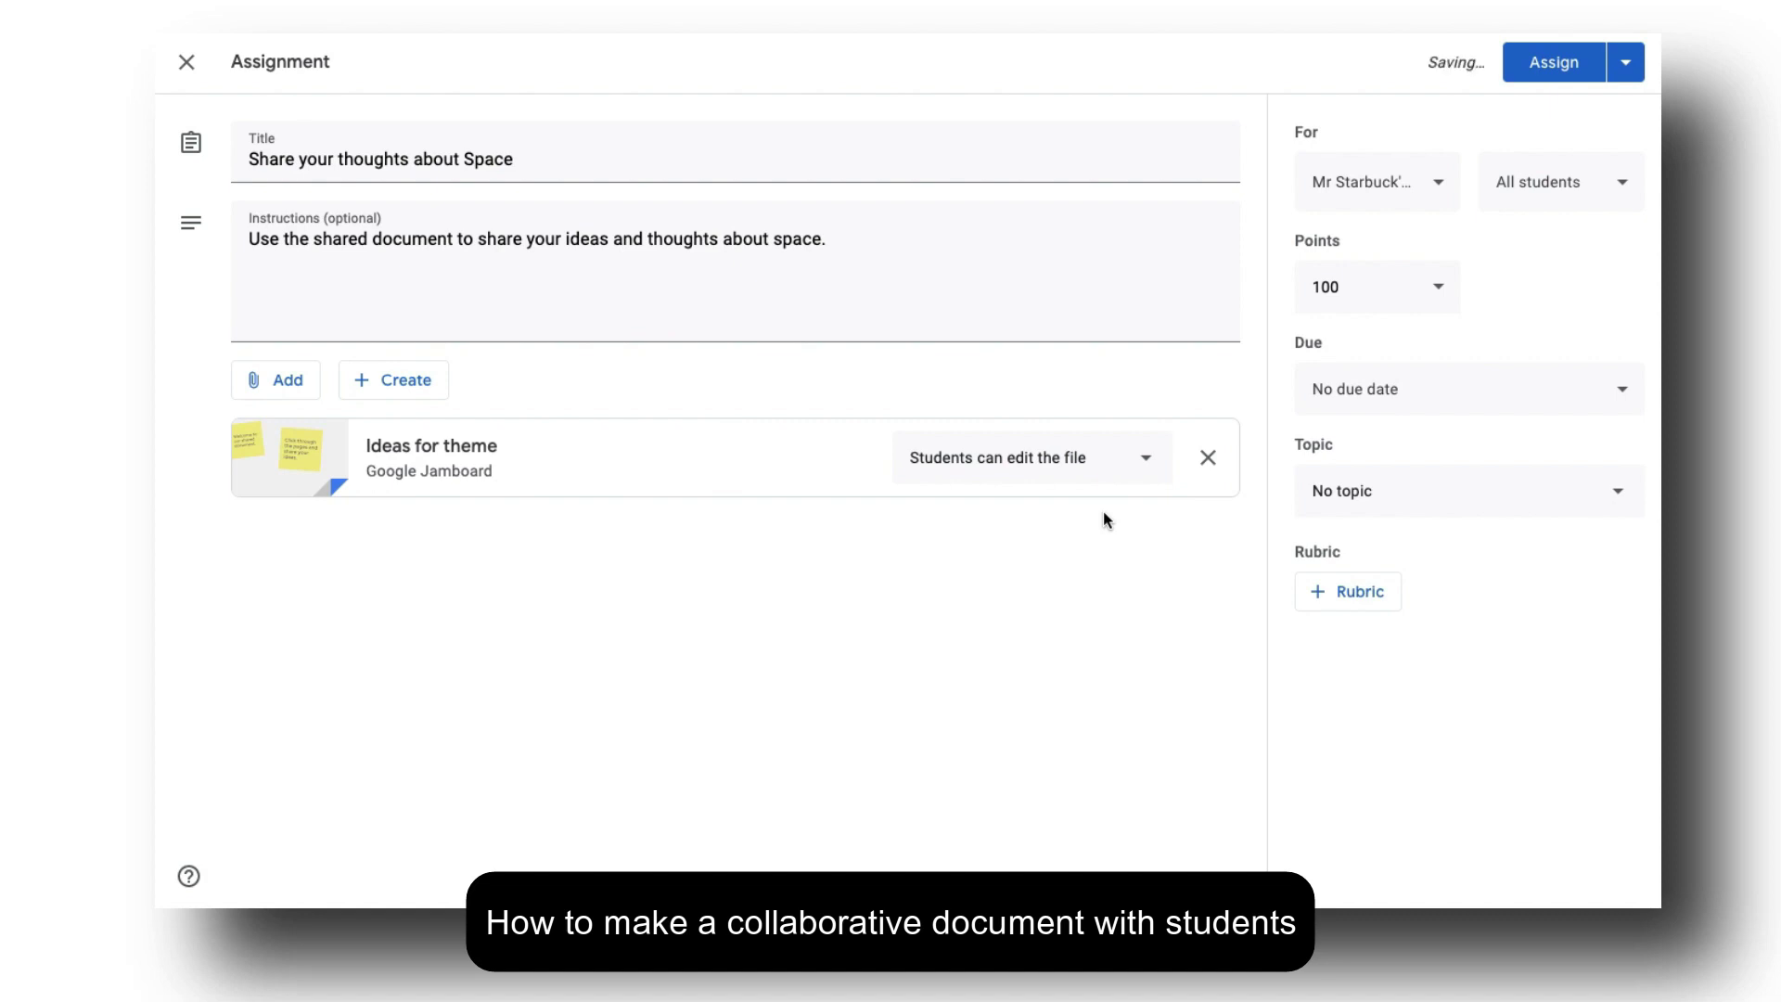
{"action": "left_click", "coordinate": [1379, 488]}
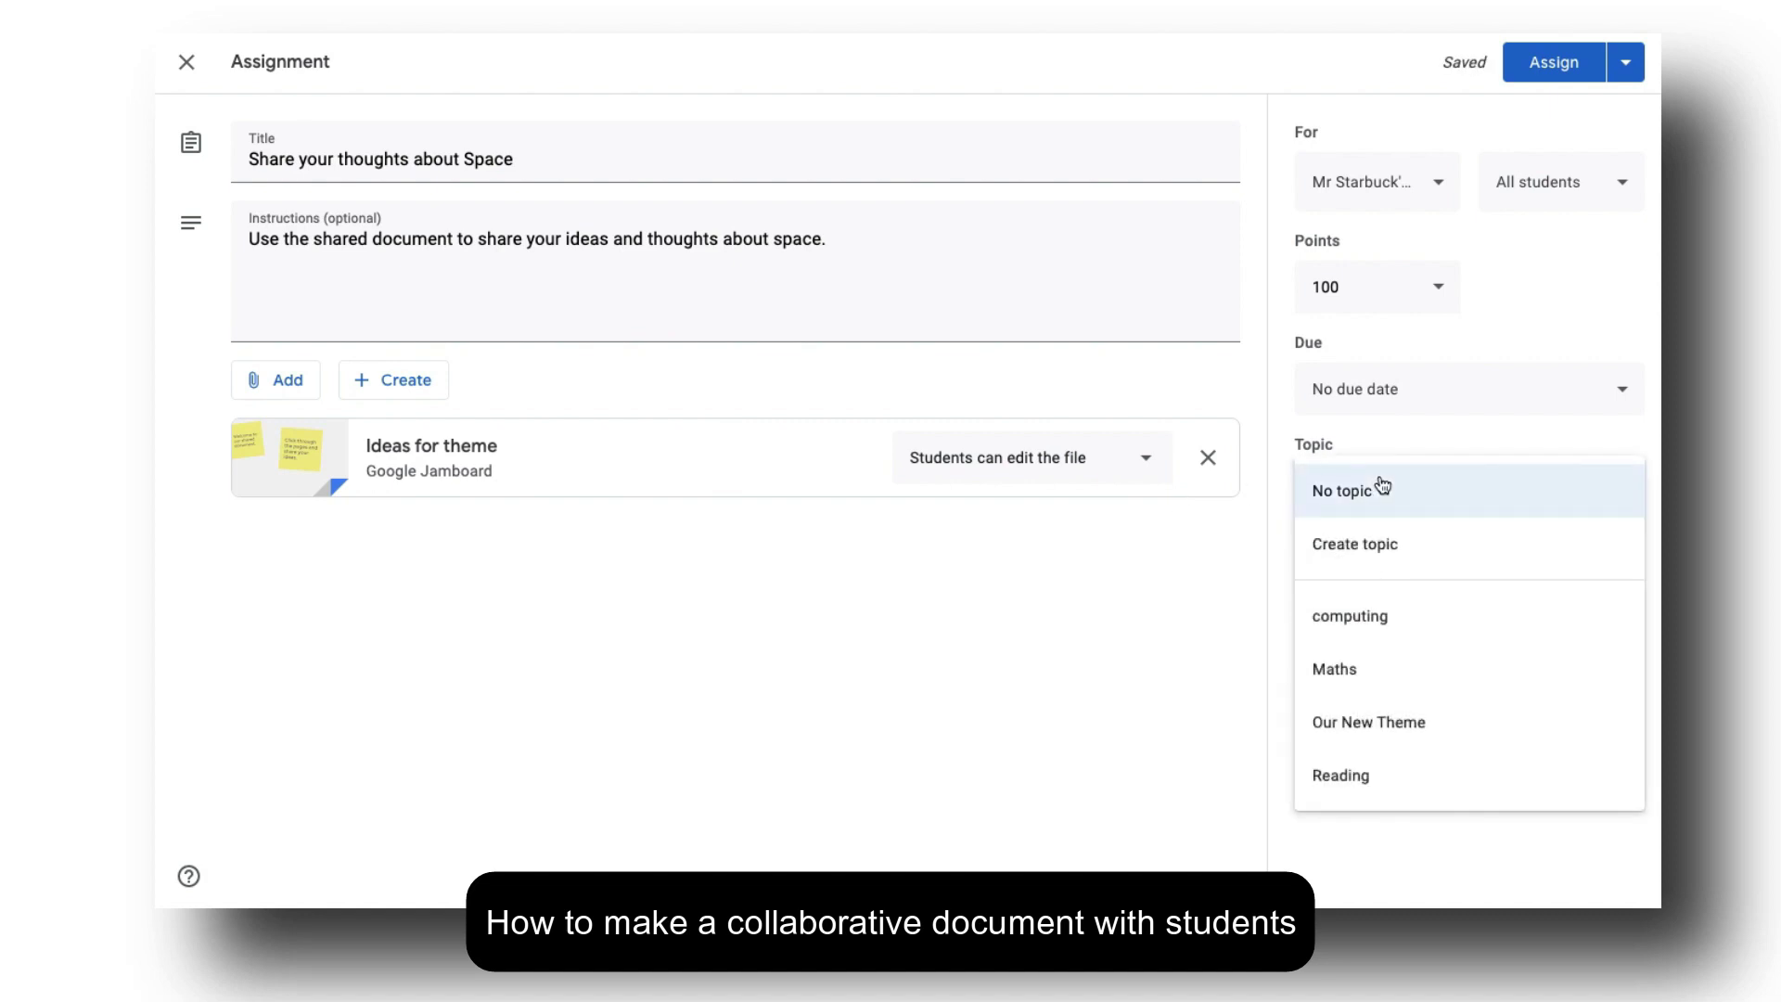
{"action": "left_click", "coordinate": [1372, 544]}
{"action": "type", "text": "Space"}
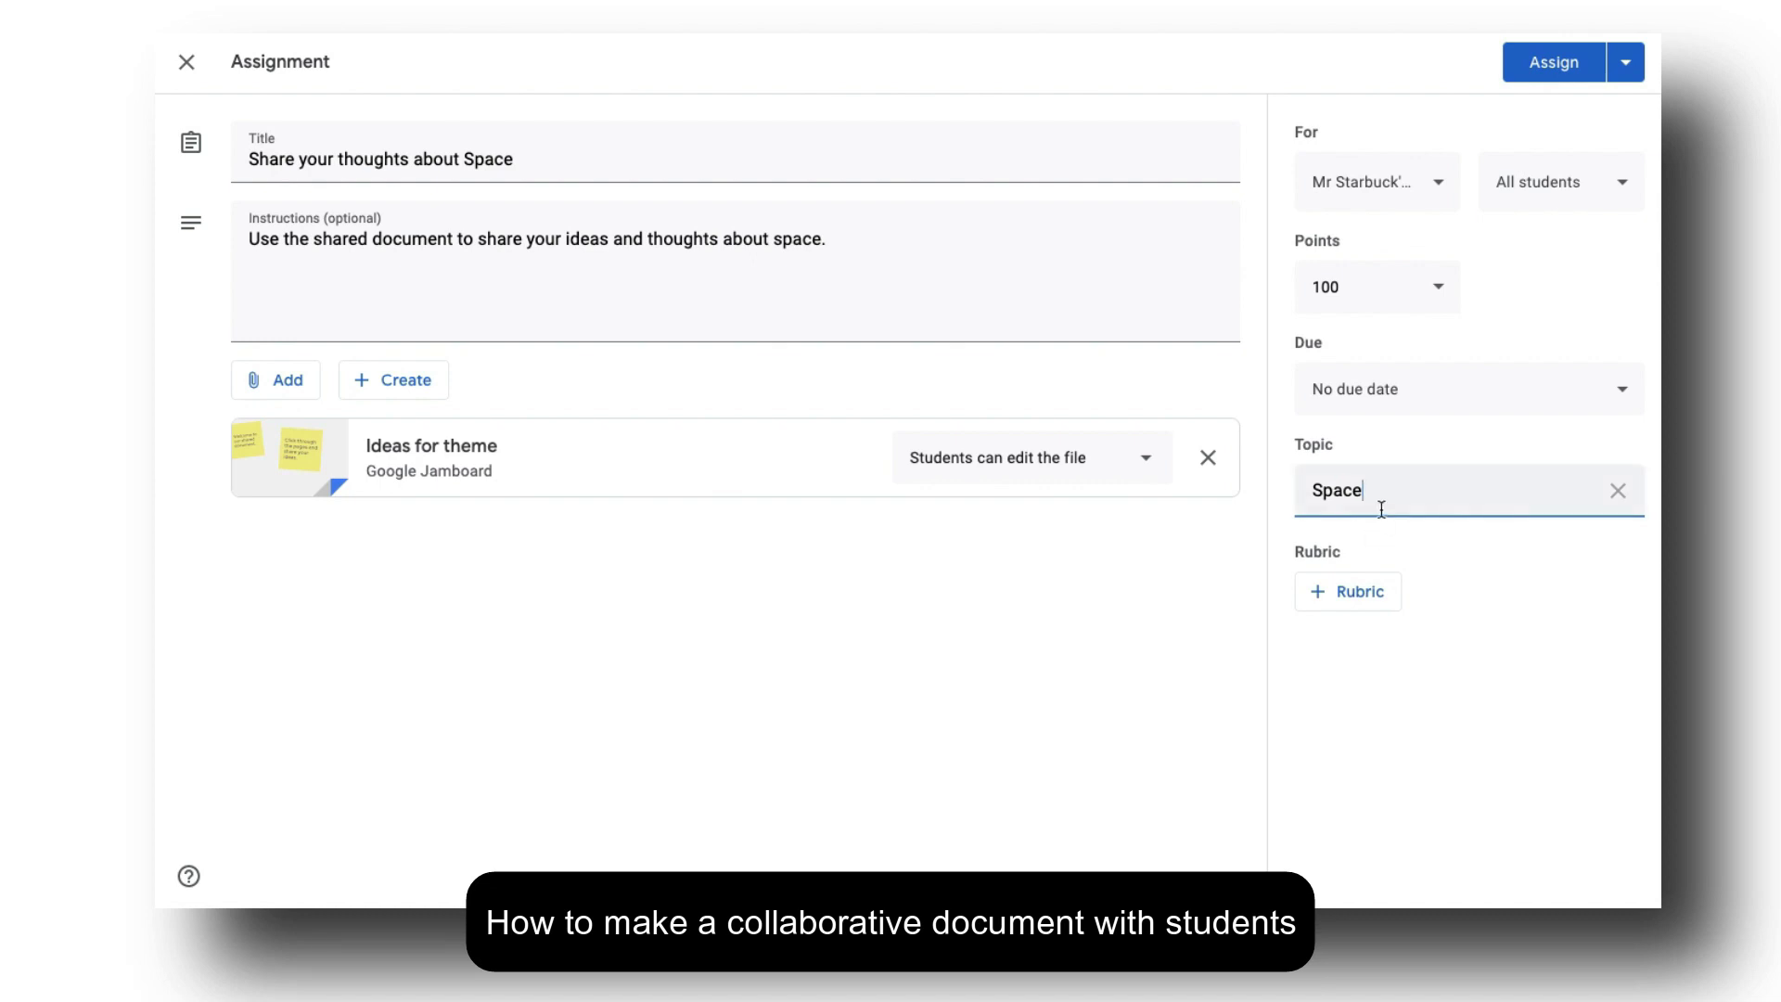
- Set the points to Unmarked and assign the work to the class
{"action": "left_click", "coordinate": [1378, 288]}
{"action": "left_click", "coordinate": [1367, 348]}
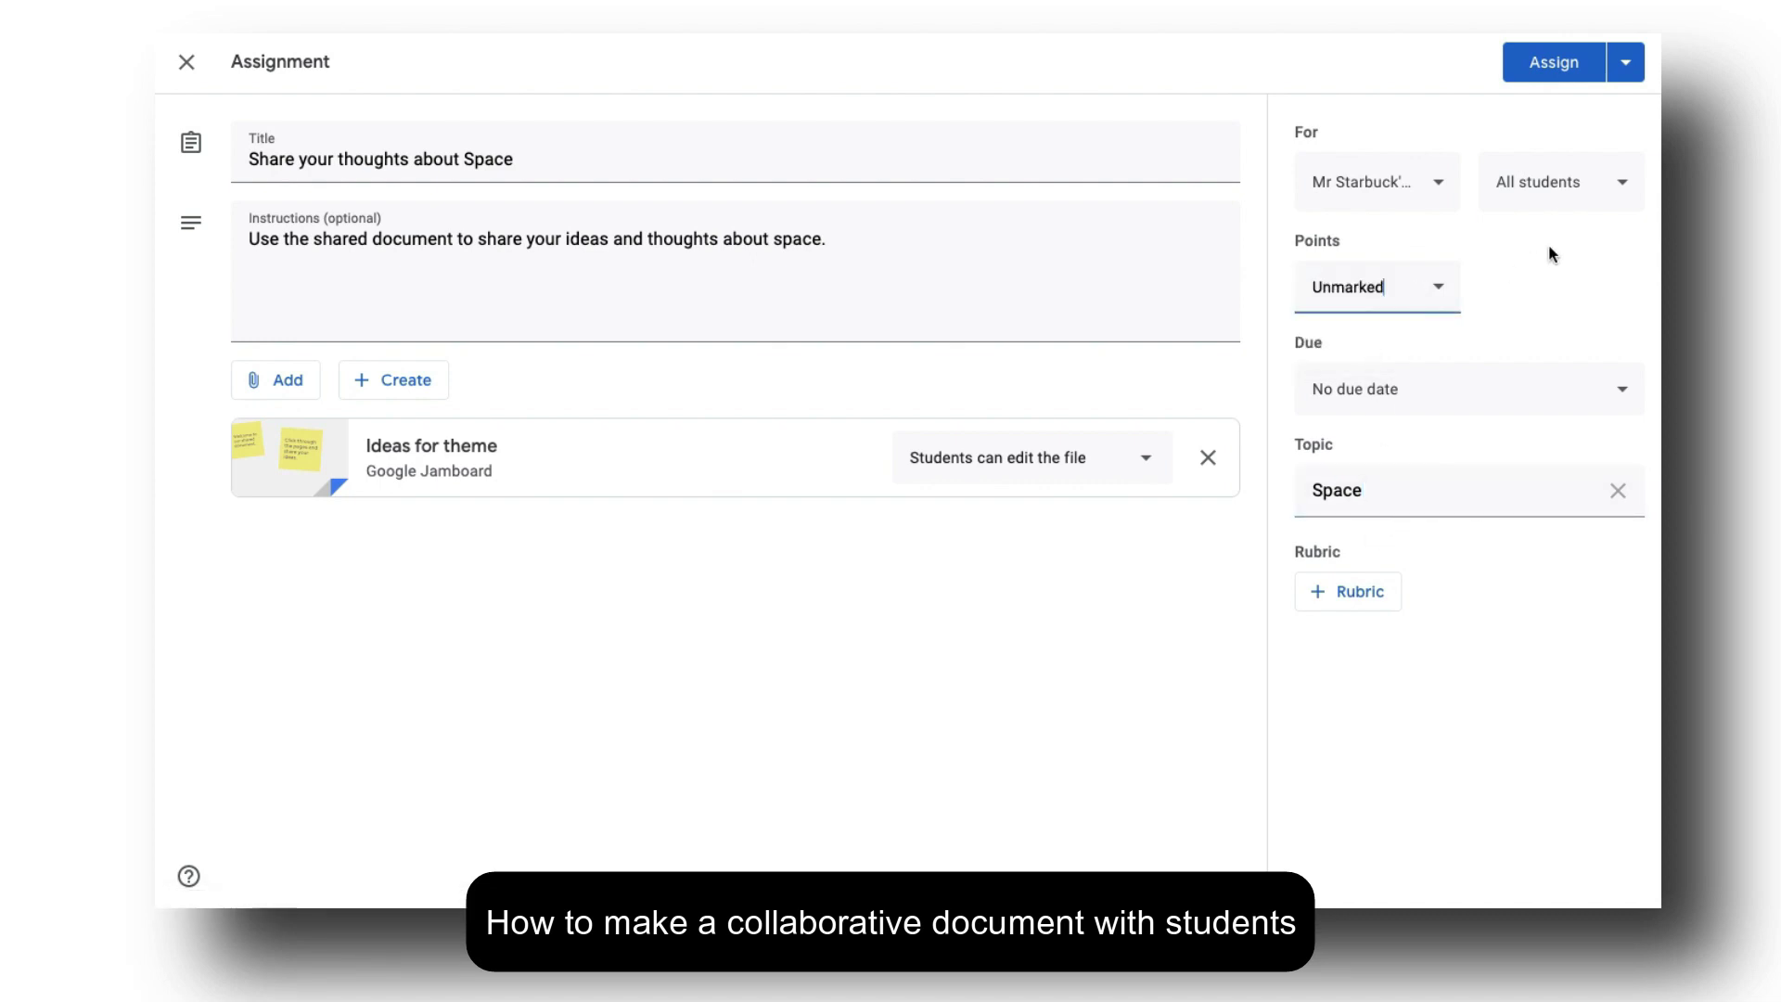
{"action": "left_click", "coordinate": [1548, 81]}
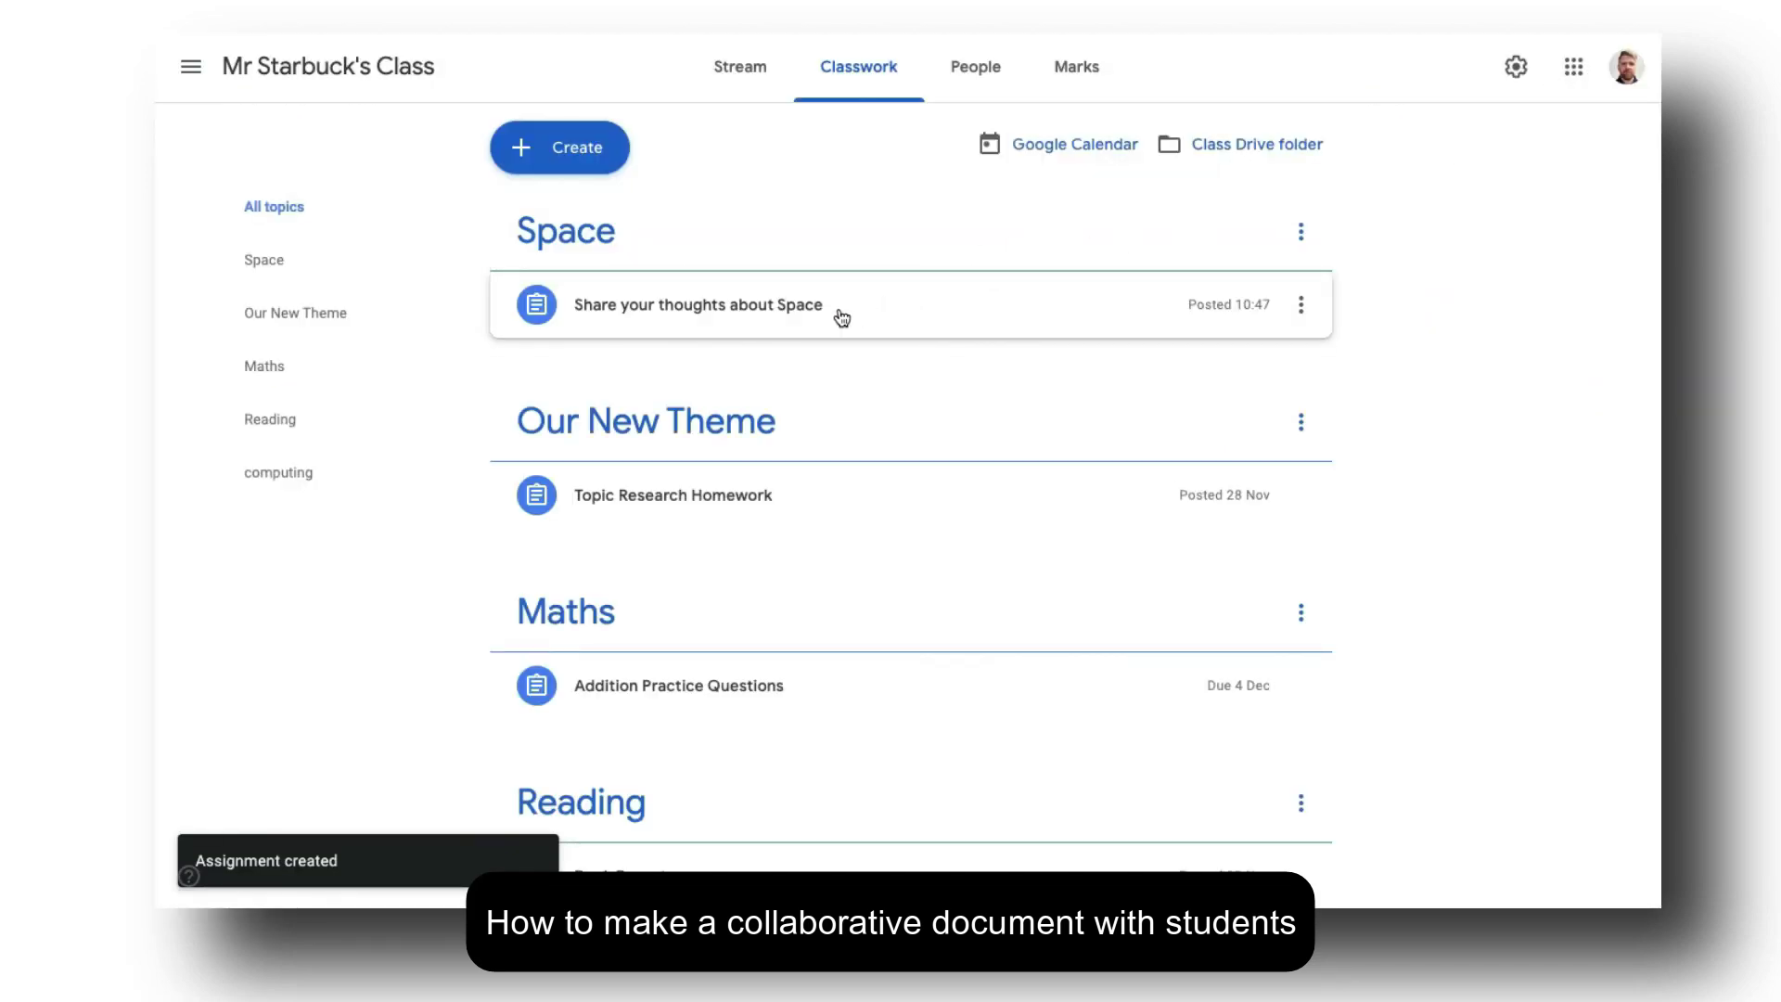
- Expand the posted 'Share your thoughts about Space' assignment to show its details
{"action": "left_click", "coordinate": [841, 318]}
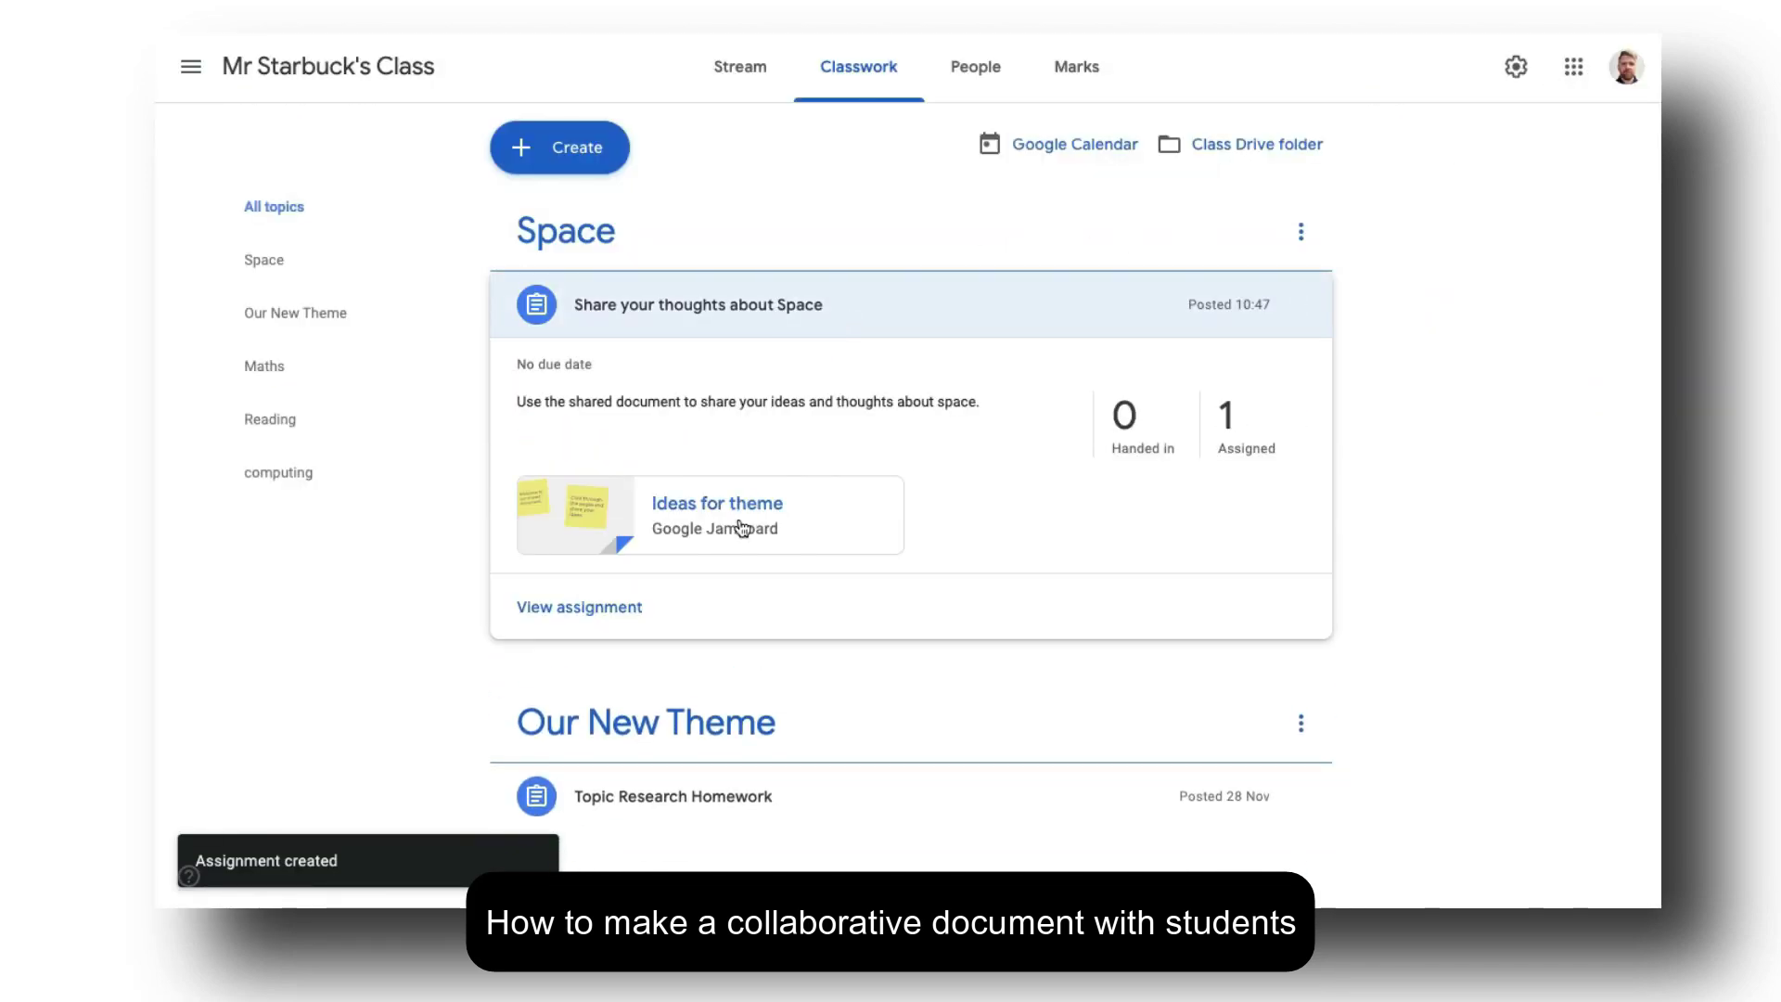